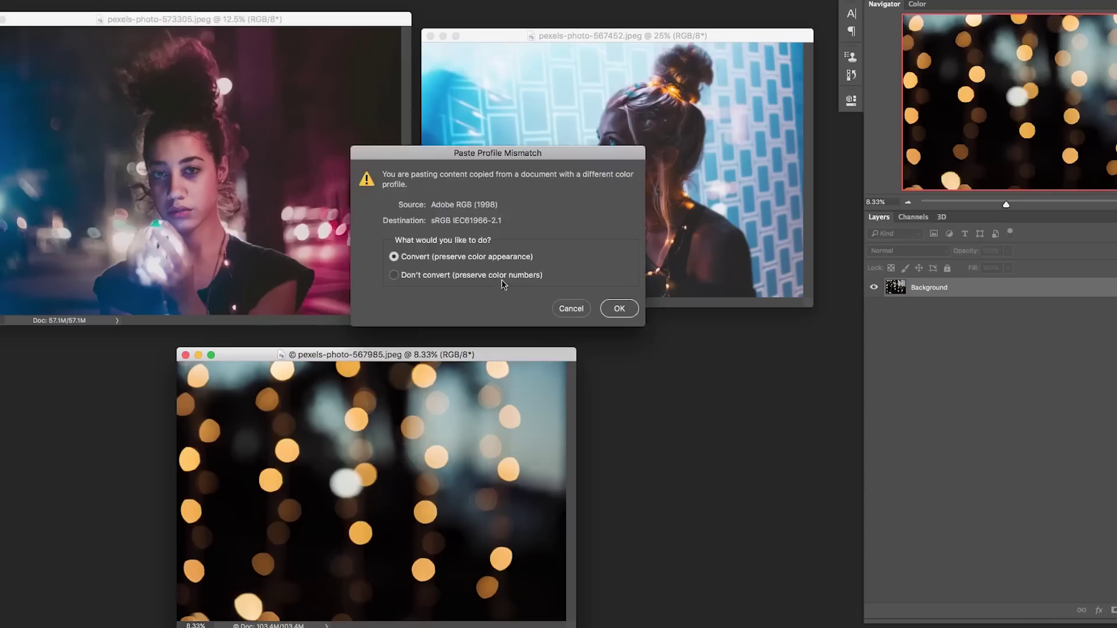
Position the tilted bokeh layer copy over the woman's torso and blend its edges into the photo with a layer mask.
left_click(619, 309)
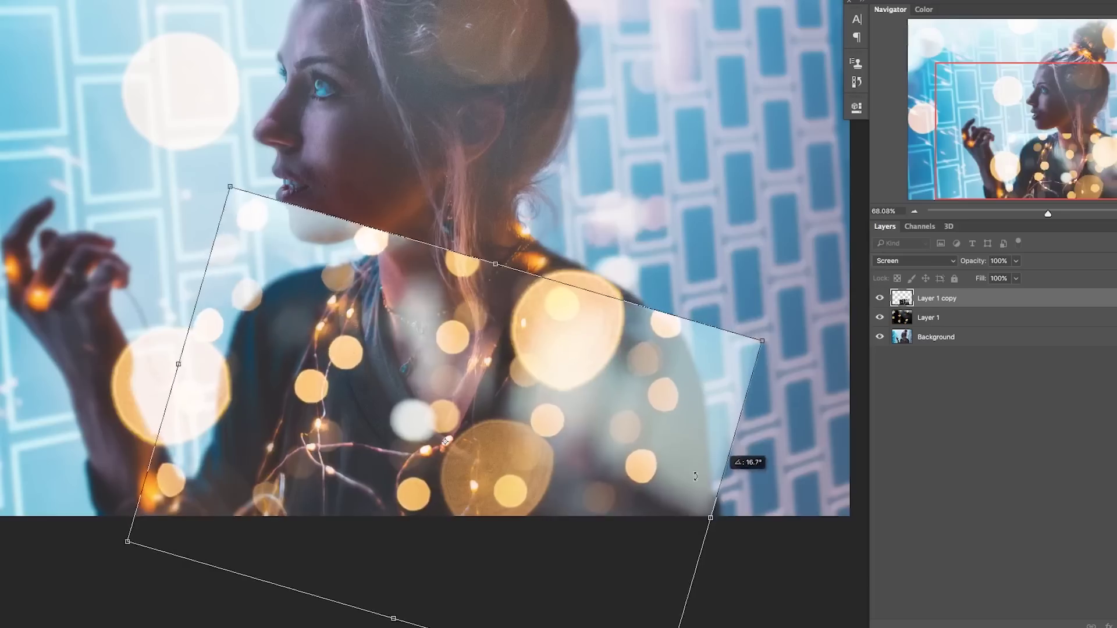
left_click_drag(695, 476, 631, 439)
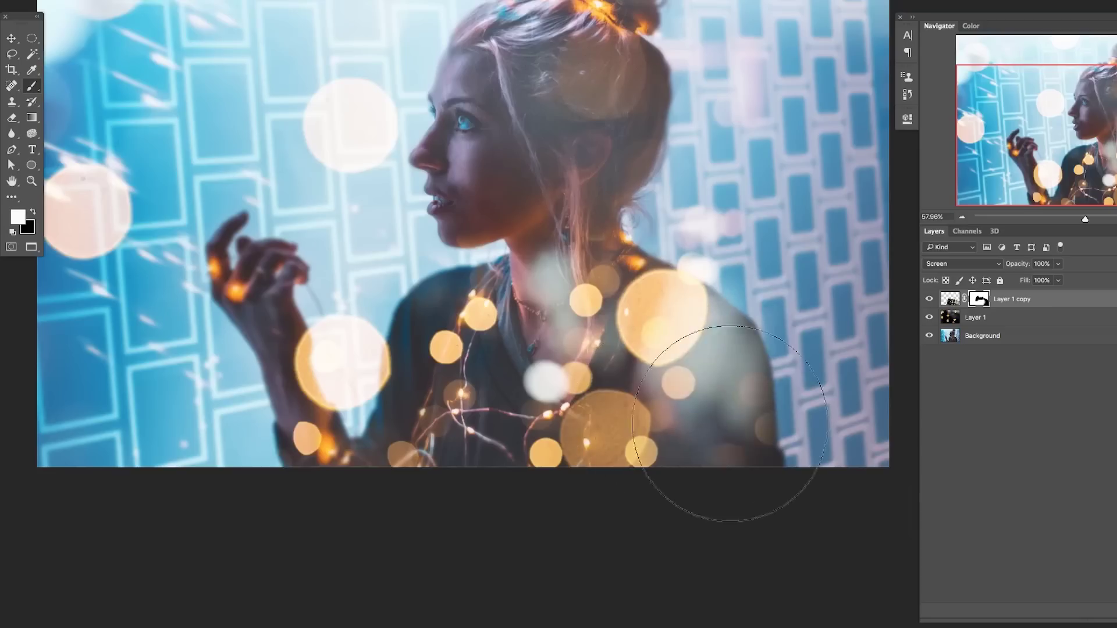
mouse_move(736, 461)
left_mouse_down()
mouse_move(775, 435)
mouse_move(744, 529)
left_mouse_up()
left_click_drag(686, 472, 640, 465)
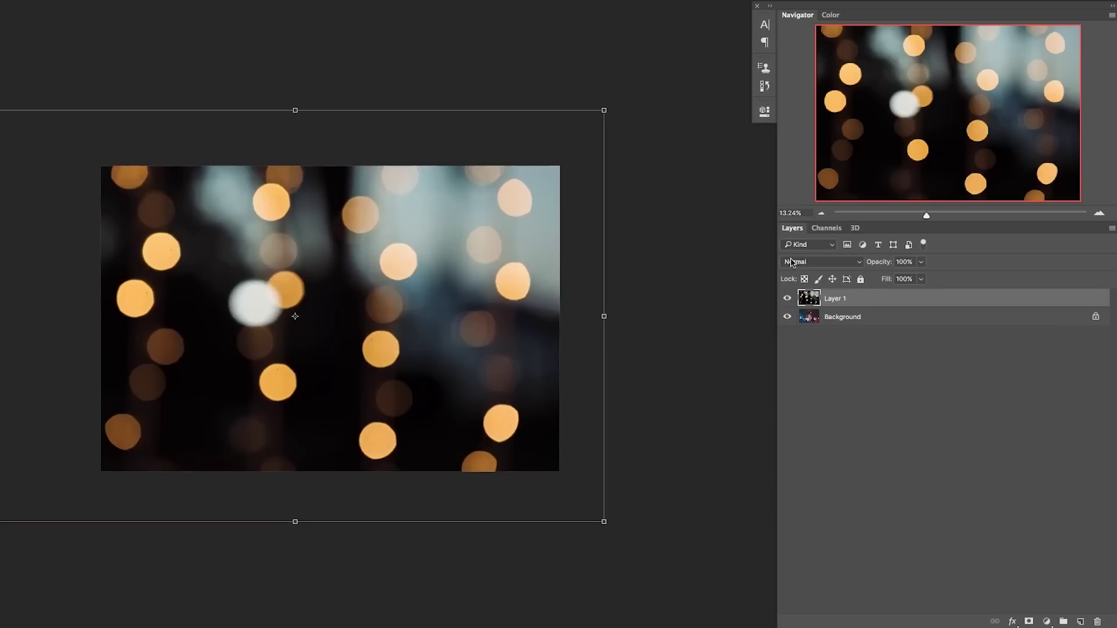
Set the bokeh layer's blend mode to Screen, and scale and reposition it over the portrait.
left_click(808, 262)
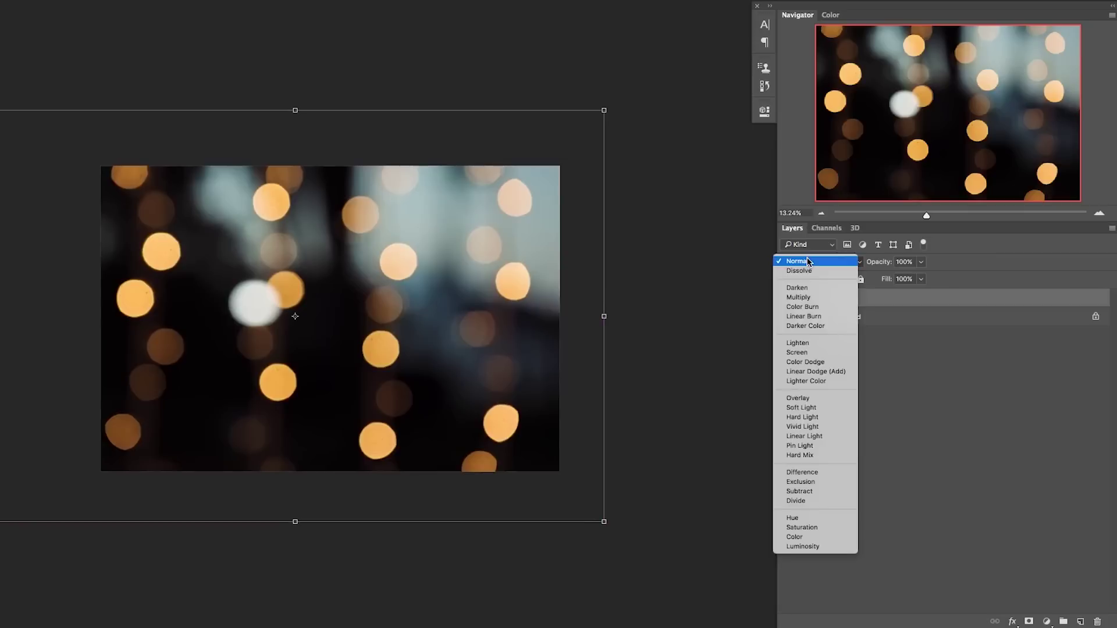
left_click(817, 354)
left_click_drag(447, 426, 475, 414)
key("ctrl+t")
left_click_drag(630, 504, 575, 463)
mouse_move(456, 412)
left_mouse_down()
mouse_move(480, 432)
mouse_move(472, 424)
left_mouse_up()
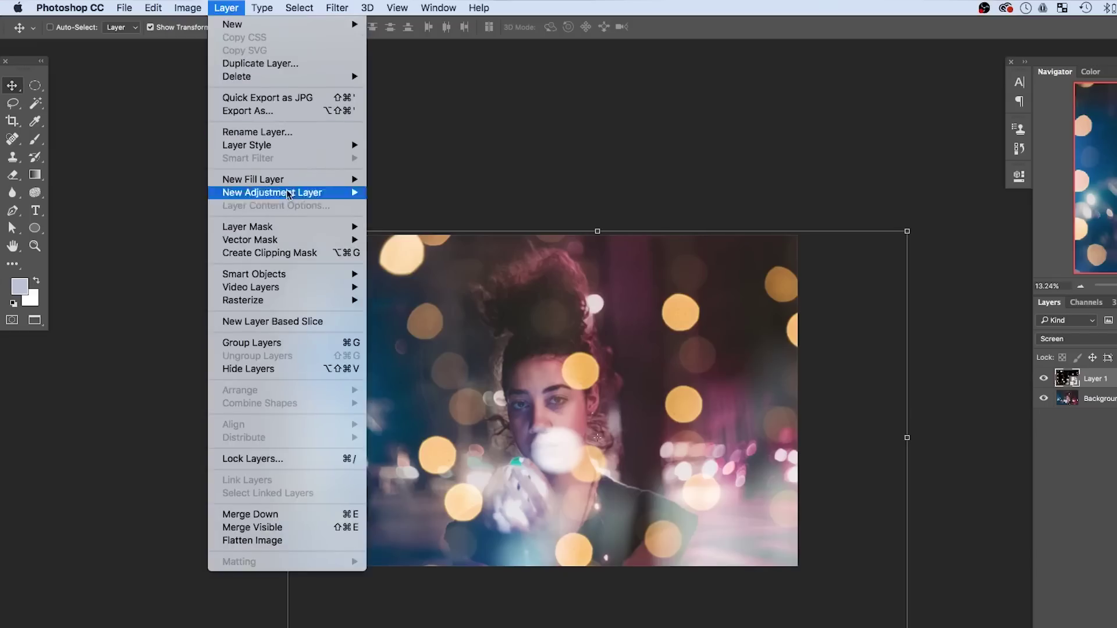
Add an adjustment layer to the night portrait and adjust it, and convert the bokeh layer to a Smart Object.
left_click(417, 266)
left_click(653, 341)
left_click_drag(899, 257, 867, 257)
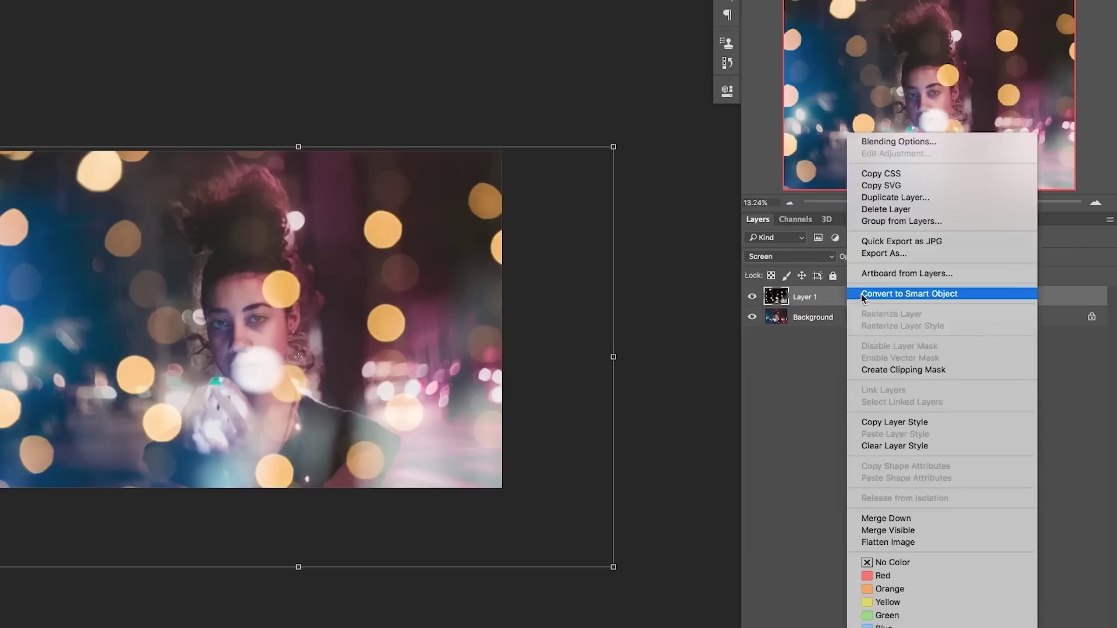
left_click(863, 294)
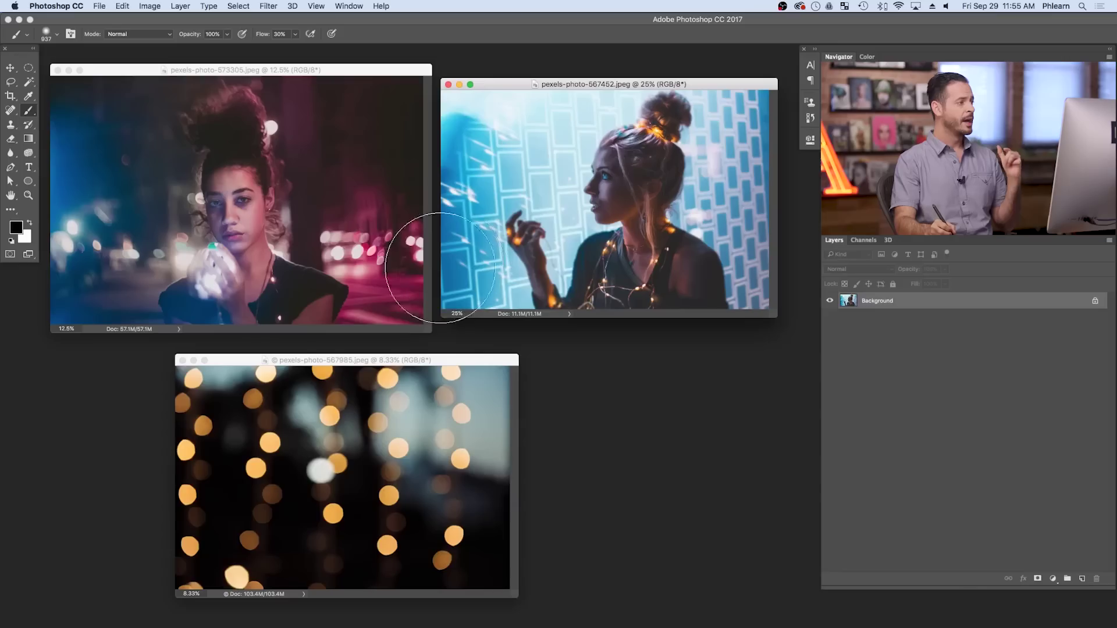
Copy the bokeh photo into the blue-wall portrait document, converting colors to preserve appearance, and toggle the new layer's visibility to compare.
left_click_drag(465, 364, 520, 363)
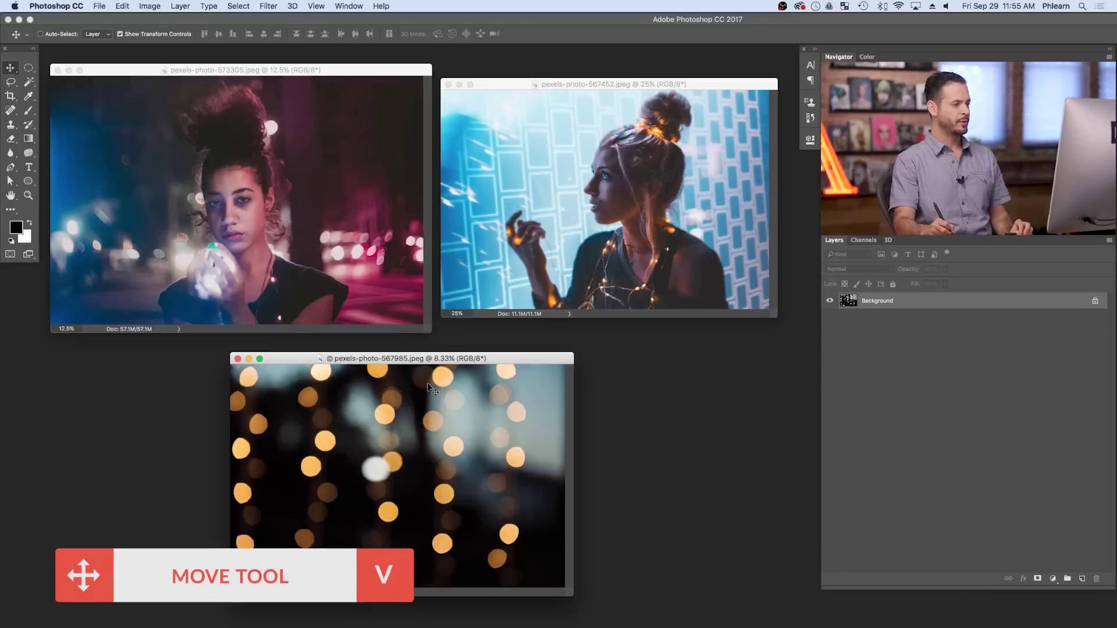
left_click_drag(459, 420, 460, 421)
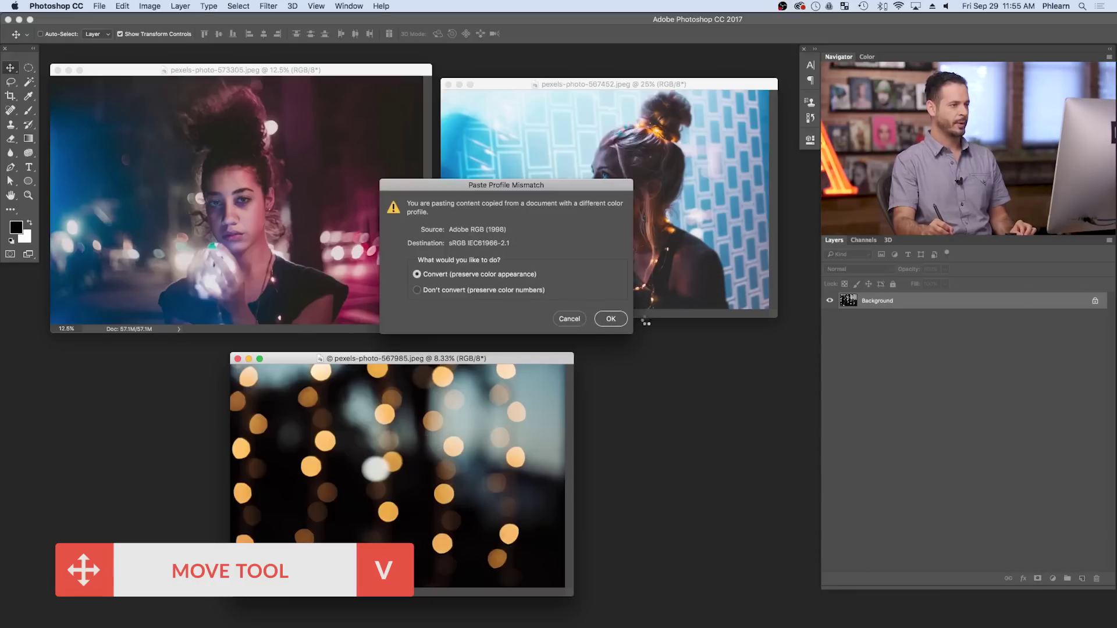
key("Return")
left_click(830, 302)
left_click(830, 302)
left_click(830, 302)
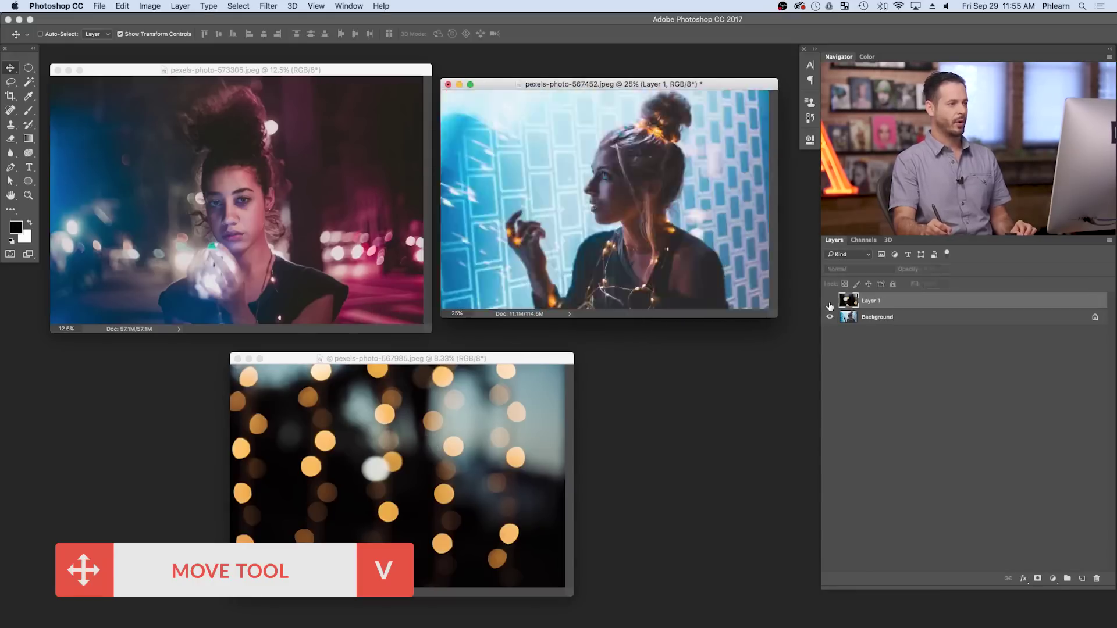
left_click(830, 302)
left_click(829, 302)
left_click(830, 302)
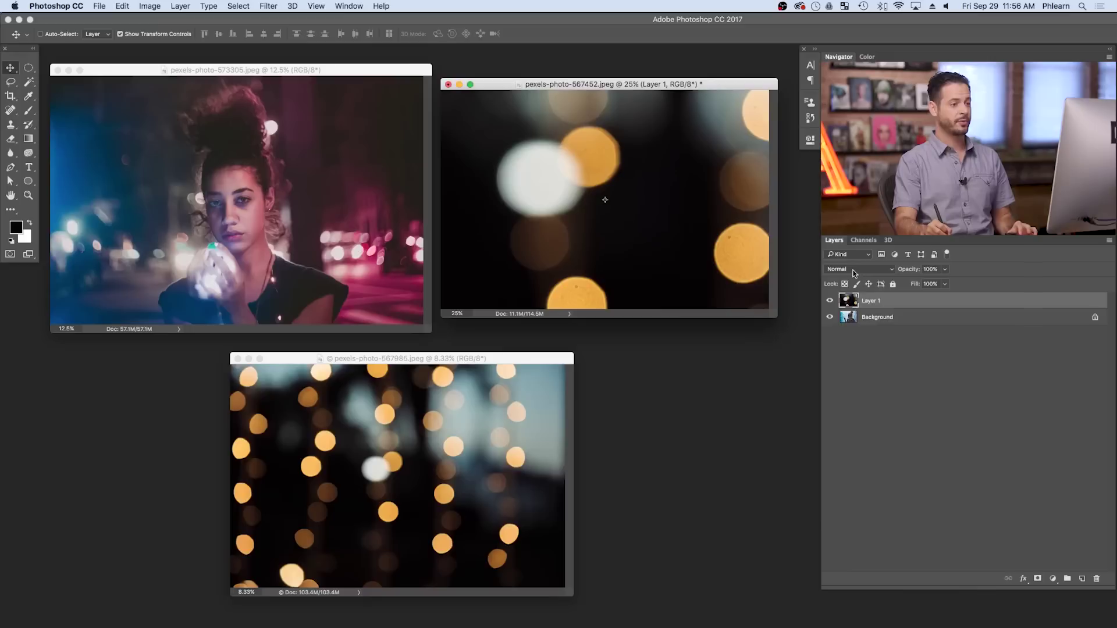
Set the bokeh layer's blend mode to Screen and shift it so the light circles clear the woman's face.
left_click(854, 271)
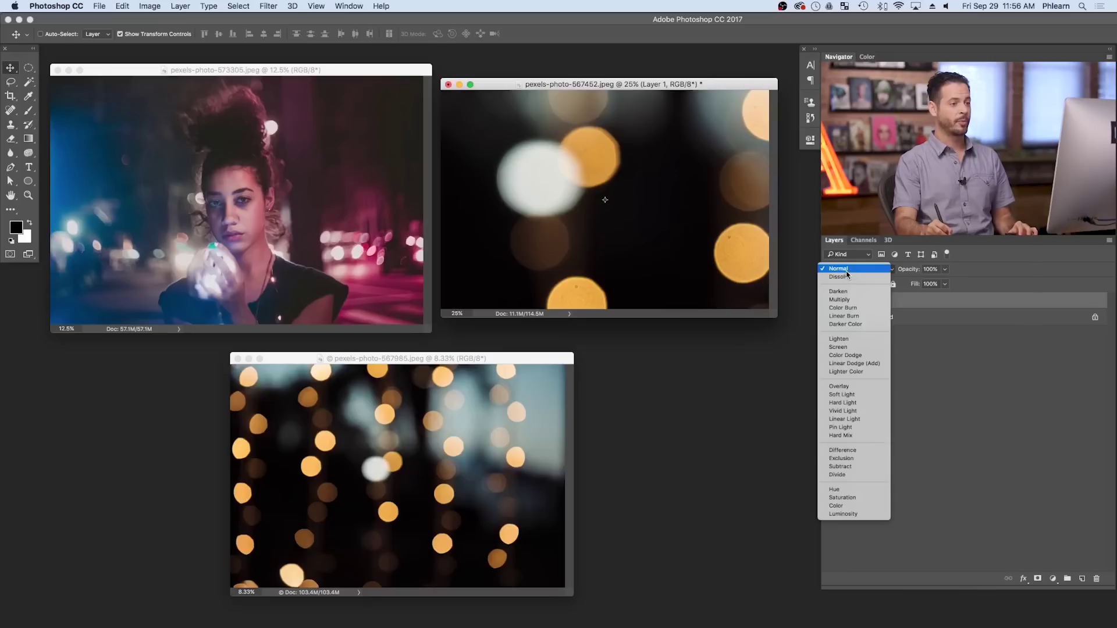
left_click(860, 347)
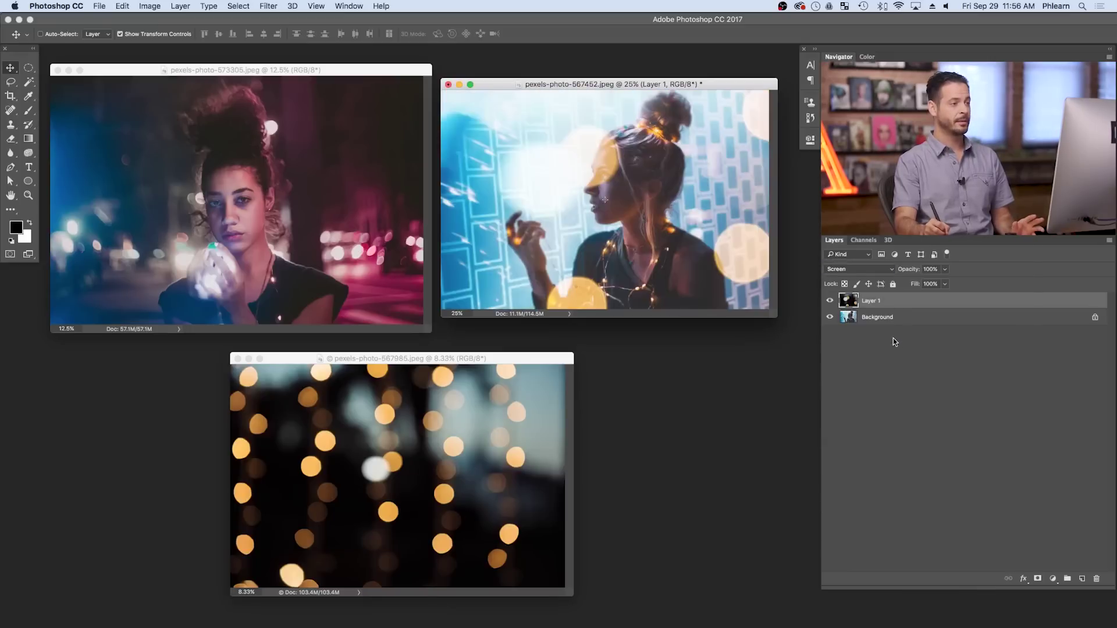
left_click_drag(728, 234, 635, 184)
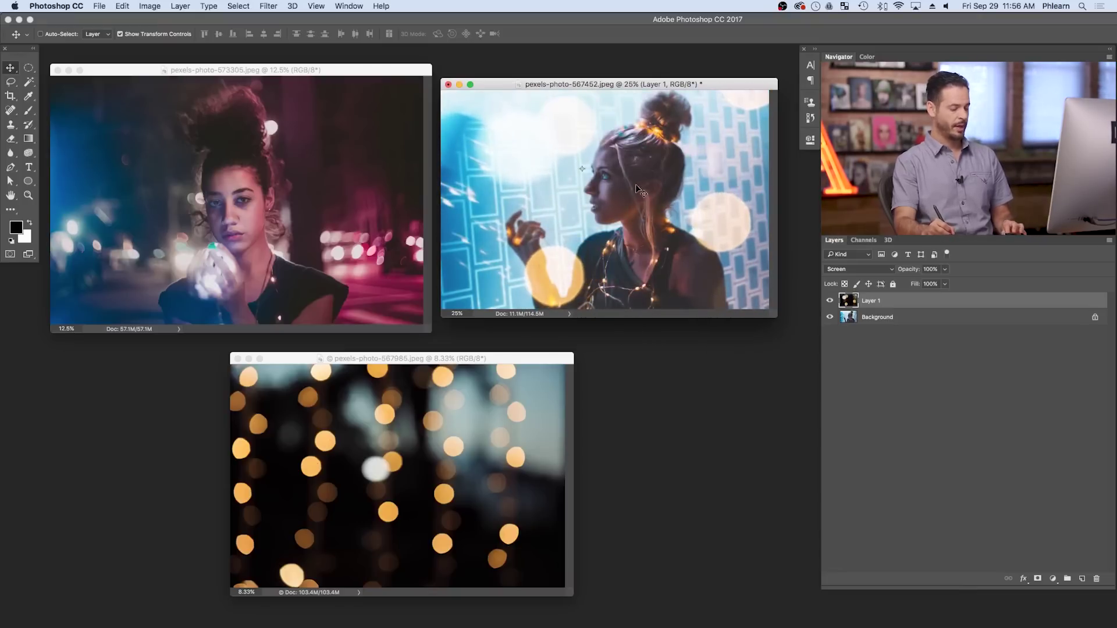
In full-screen mode, scale the bokeh layer down to about 61%, reposition it over the portrait, and compare with the layer hidden.
key("f")
left_click_drag(583, 318, 462, 339)
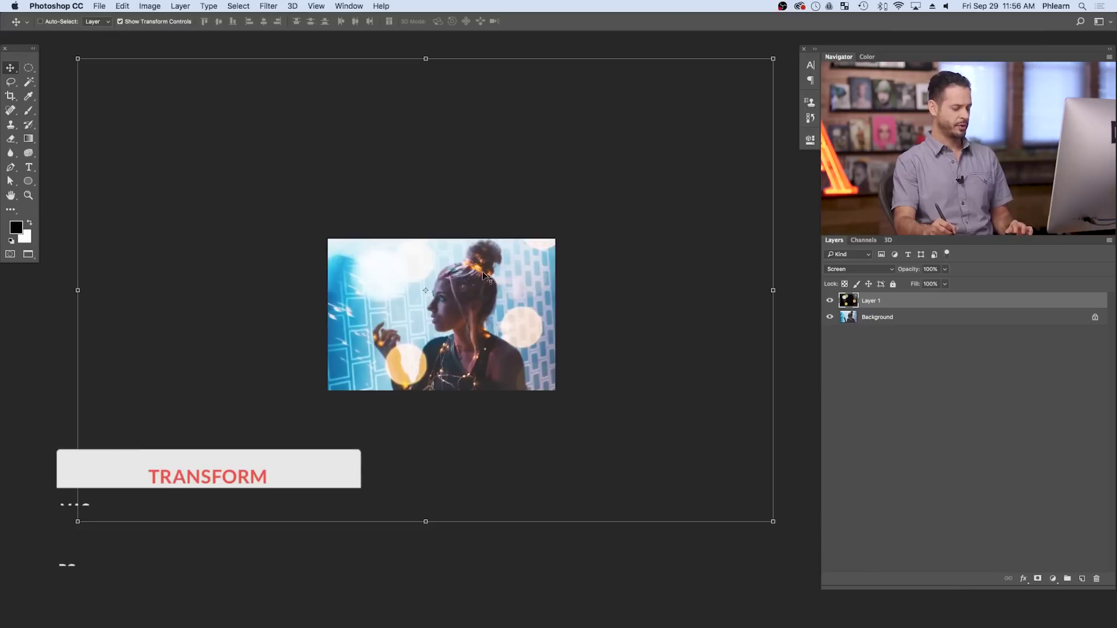
key("super+t")
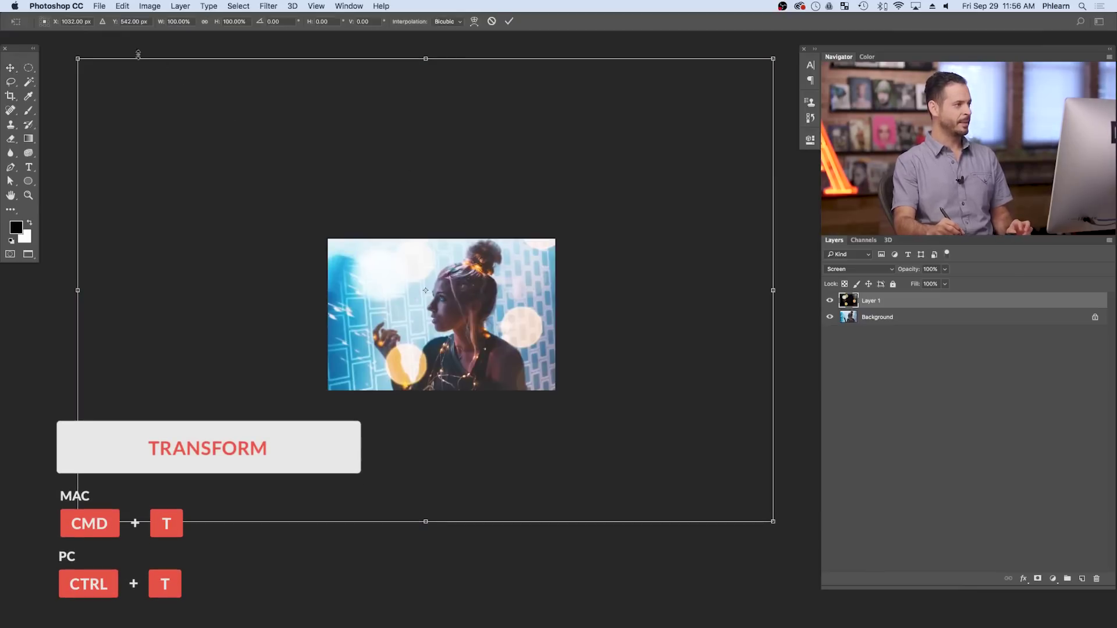
left_click_drag(79, 60, 212, 171)
left_click_drag(462, 355, 472, 345)
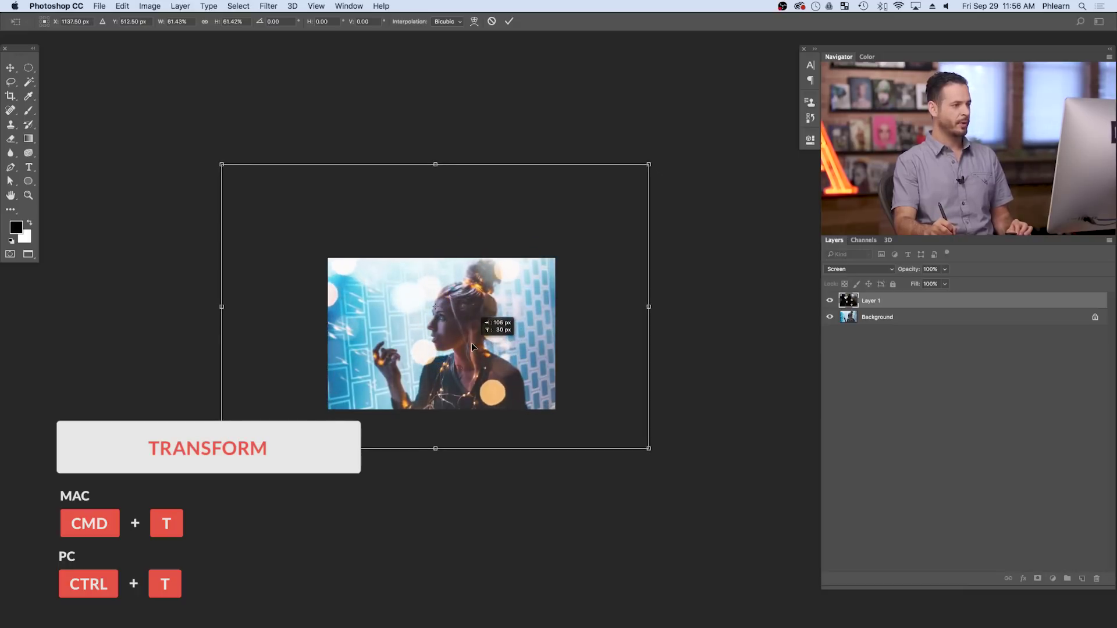
key("Return")
left_click_drag(473, 345, 591, 451)
left_click(829, 301)
left_click(830, 301)
left_click(829, 301)
left_click(829, 301)
Duplicate the bokeh layer and offset the copy so its light circles fall between the original ones.
left_click_drag(940, 301, 1082, 578)
left_click_drag(556, 414, 639, 452)
left_click_drag(648, 397, 623, 400)
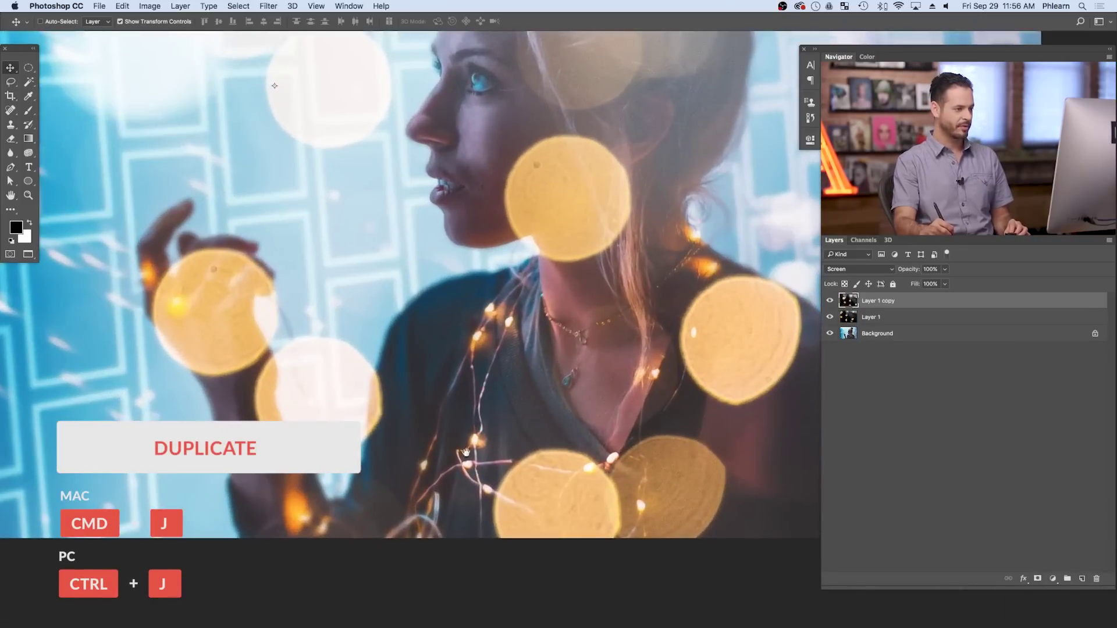
left_click_drag(659, 419, 559, 410, "super")
left_click_drag(552, 407, 449, 396)
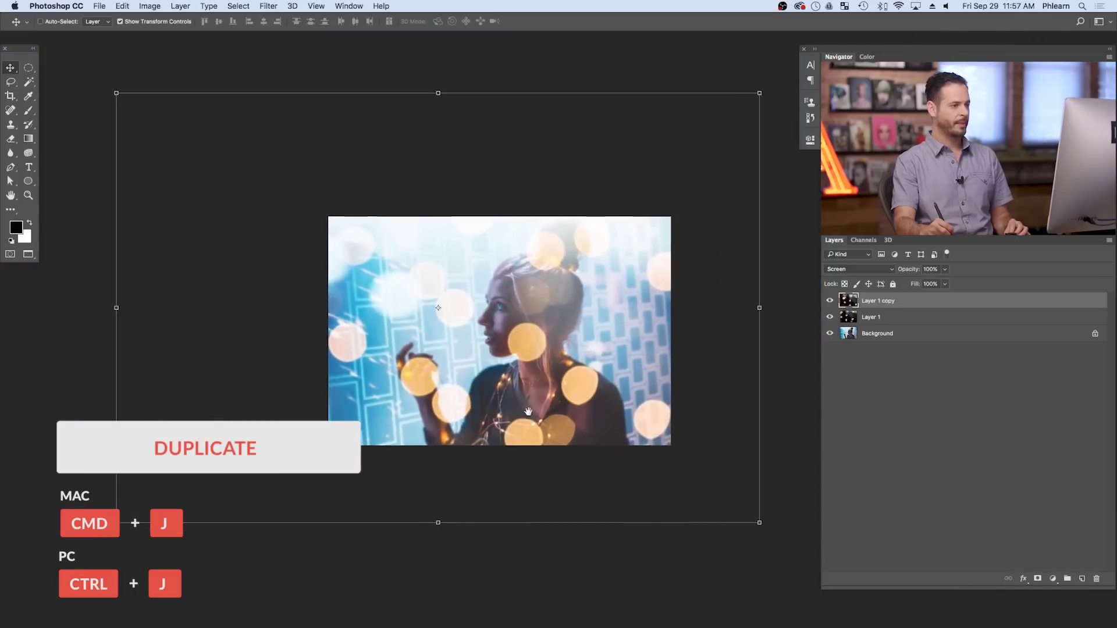
Scale the bokeh copy down to about 31% and place it over the woman's torso.
key("super+t")
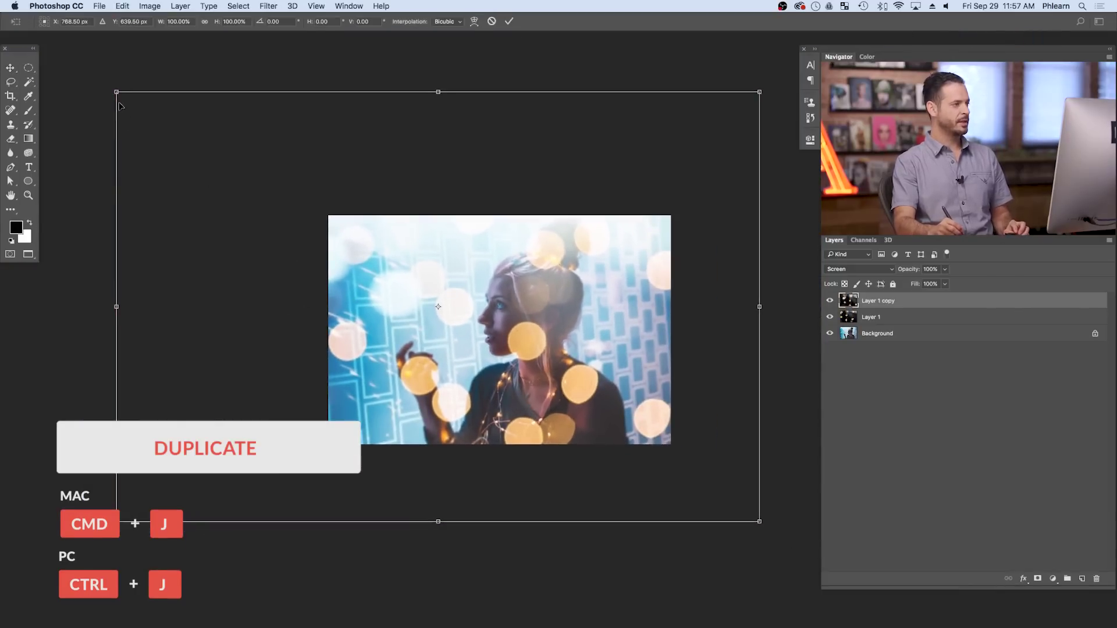
left_click_drag(117, 93, 561, 386)
left_click_drag(729, 459, 637, 407)
left_click_drag(555, 426, 605, 457)
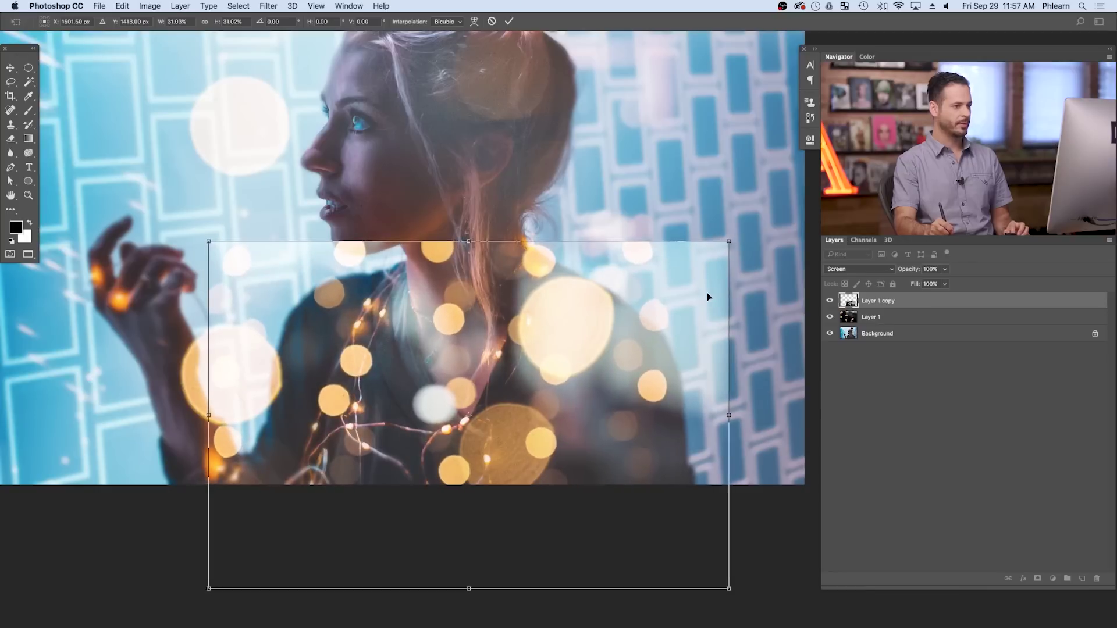
Rotate the bokeh copy by about 16.8° and reduce it to about 28% over the woman's chest.
left_click_drag(726, 244, 678, 277)
mouse_move(586, 407)
left_mouse_down()
mouse_move(590, 375)
mouse_move(590, 423)
left_mouse_up()
left_click_drag(701, 391, 699, 460)
left_click_drag(541, 469, 525, 462)
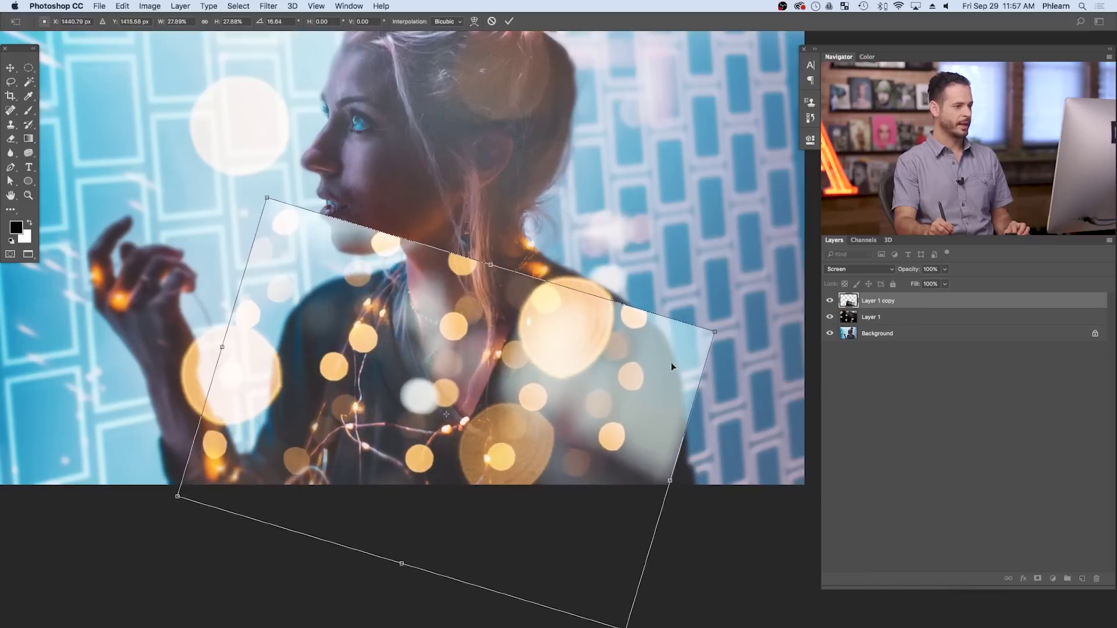
Enlarge the rotated bokeh copy to about 34%, center it over the torso and shoulders, and apply the transformation.
left_click_drag(715, 332, 793, 305)
left_click_drag(634, 396, 611, 422)
left_click_drag(773, 334, 806, 328)
left_click_drag(615, 418, 618, 406)
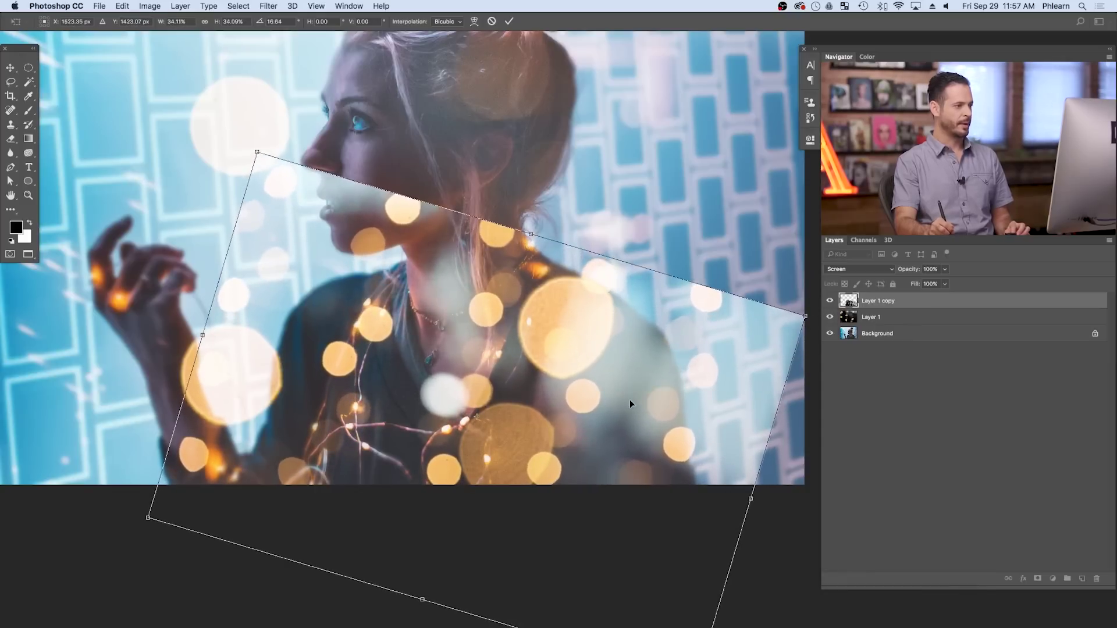
key("Return")
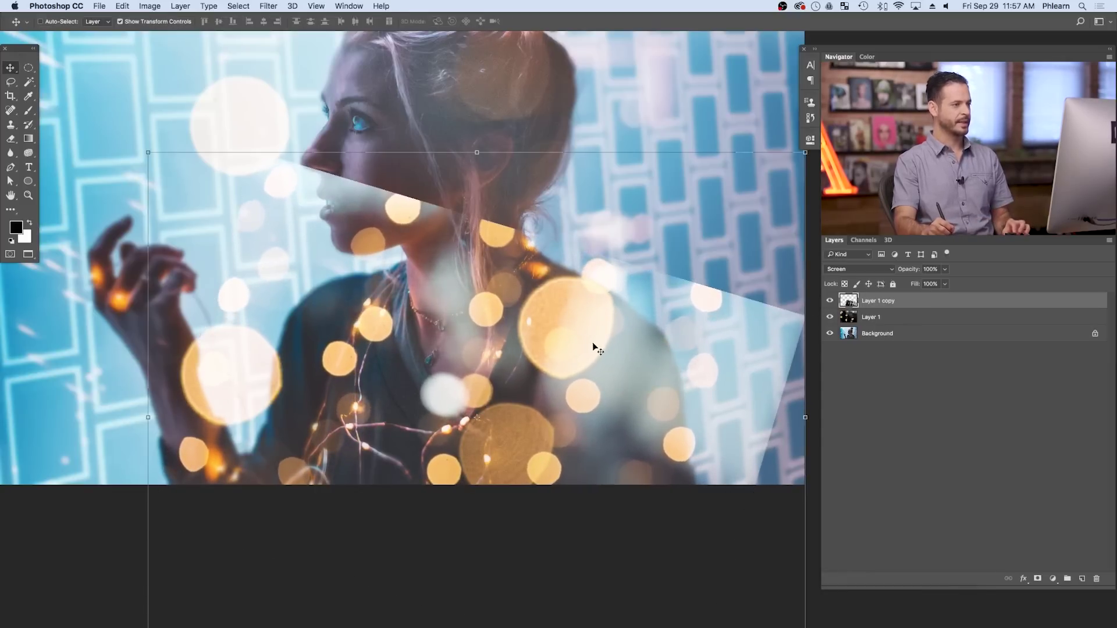
Add a layer mask to the bokeh copy and paint with black to hide its hard edges over the face and wall.
key("super+minus")
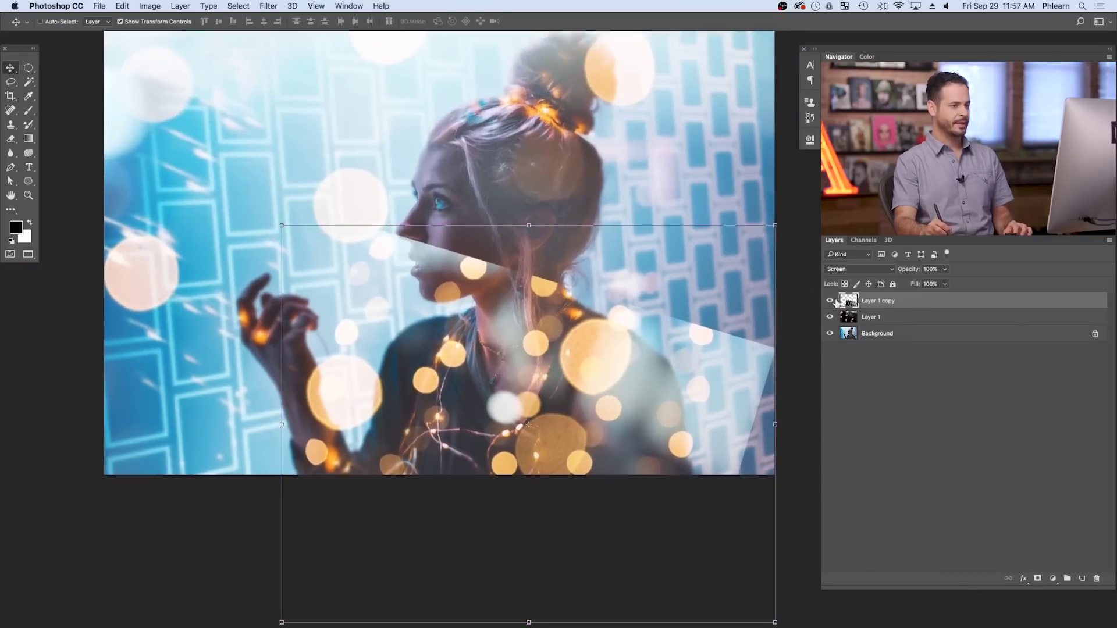
left_click(830, 300)
left_click(830, 301)
left_click(831, 301)
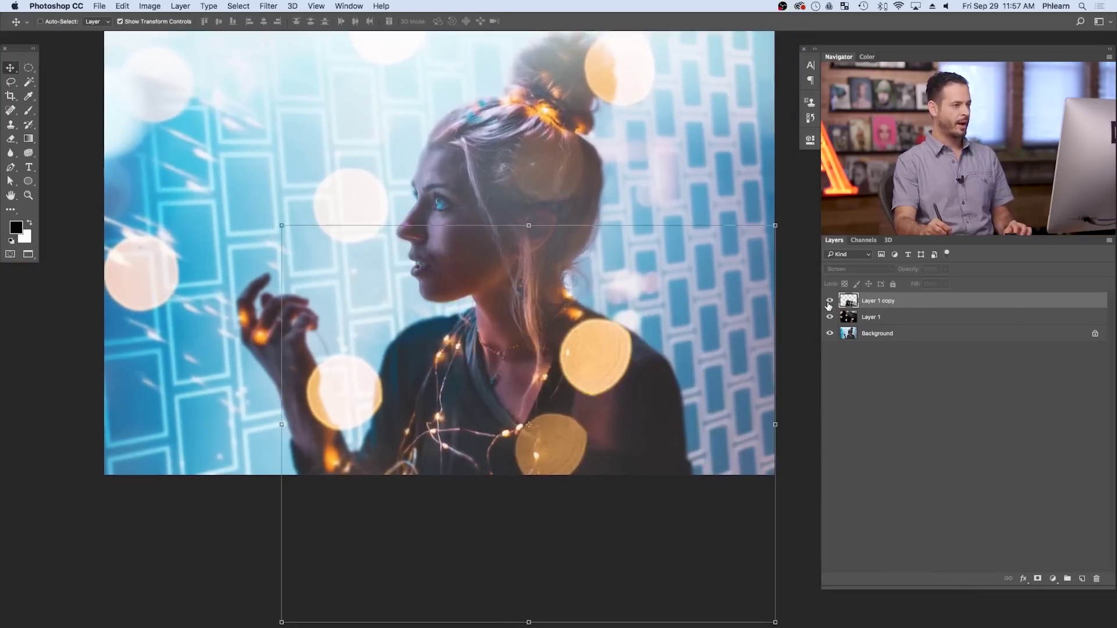
left_click(830, 300)
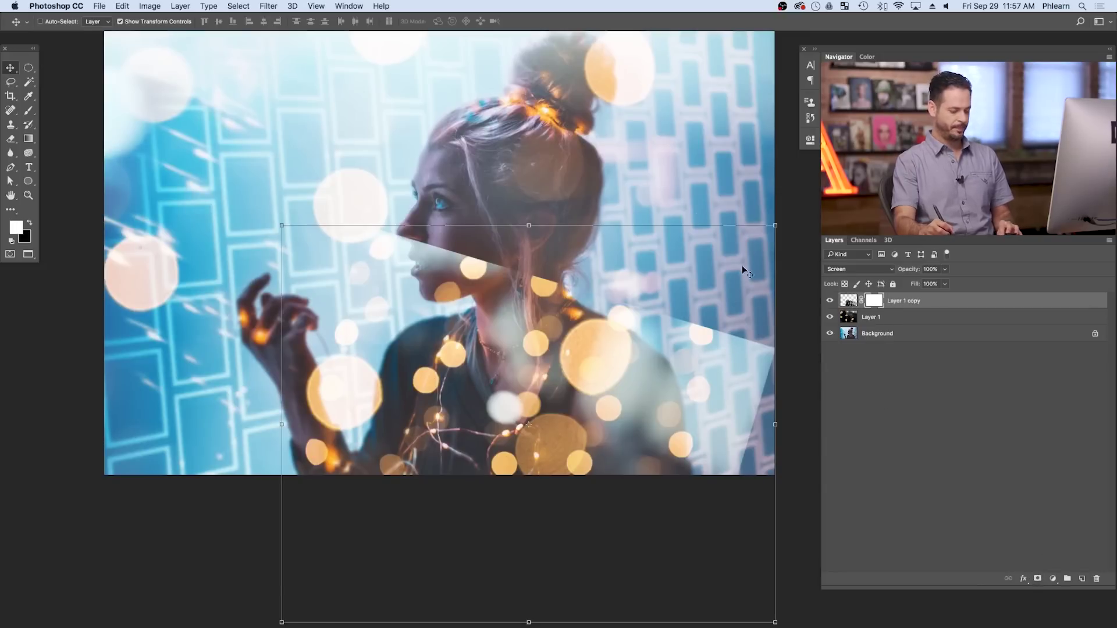
key("b")
left_click_drag(449, 247, 359, 235)
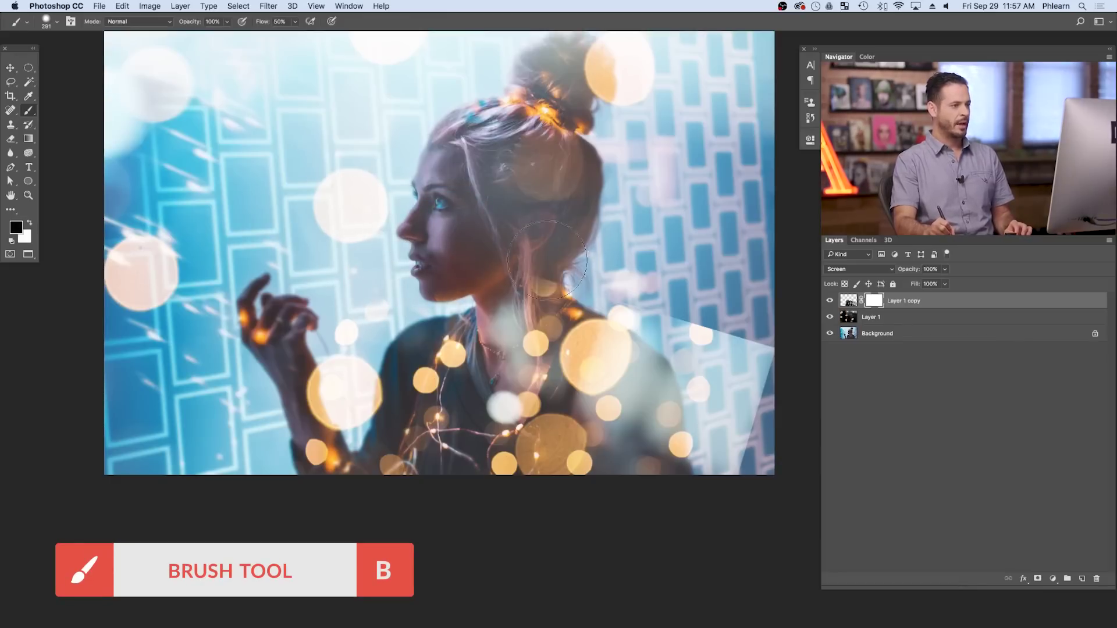
mouse_move(629, 286)
left_mouse_down()
mouse_move(687, 317)
mouse_move(713, 367)
mouse_move(761, 380)
mouse_move(754, 369)
mouse_move(703, 411)
mouse_move(693, 462)
left_mouse_up()
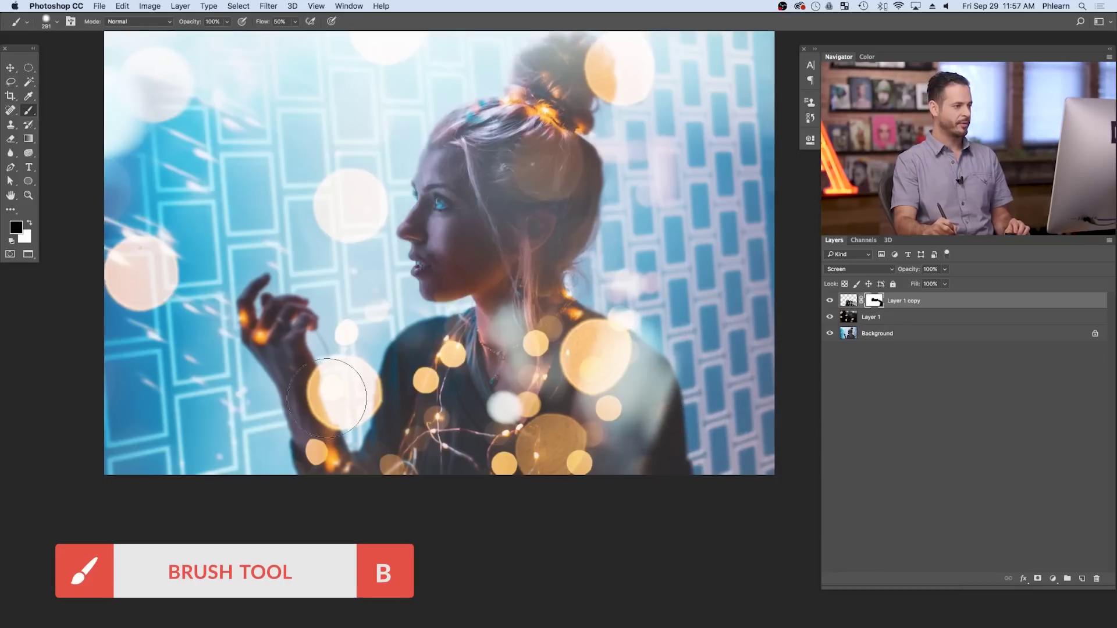
Try painting out the small bokeh circles around the woman's front shoulder with a larger brush on the mask, and undo the stroke.
right_click(424, 340)
mouse_move(433, 350)
left_mouse_down()
mouse_move(405, 393)
mouse_move(407, 371)
mouse_move(397, 378)
mouse_move(393, 410)
left_mouse_up()
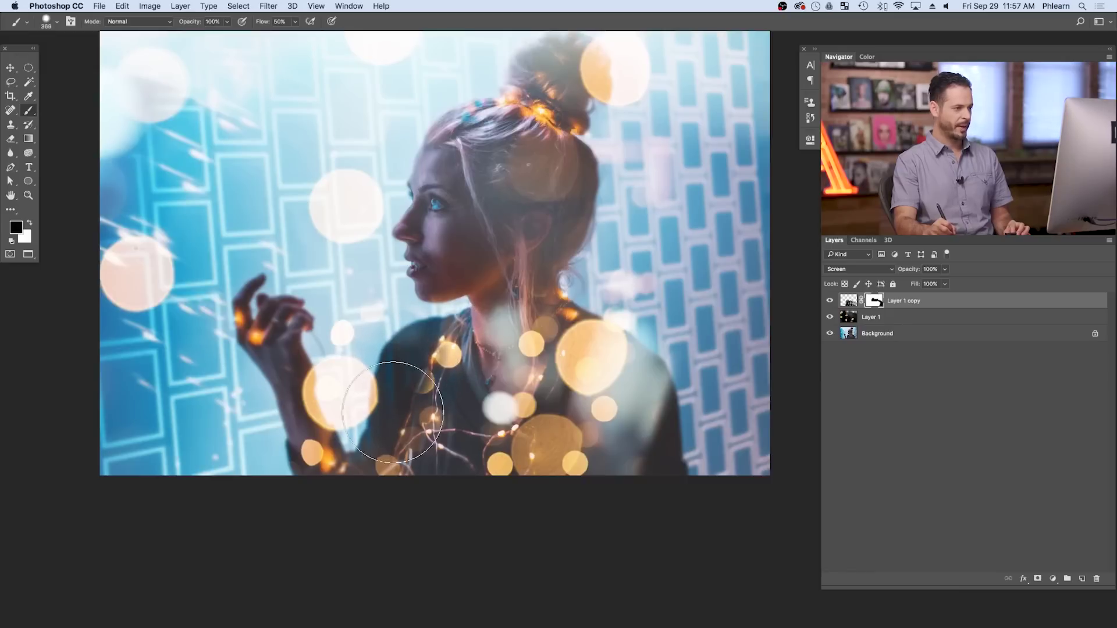
scroll(423, 385, "up", 4)
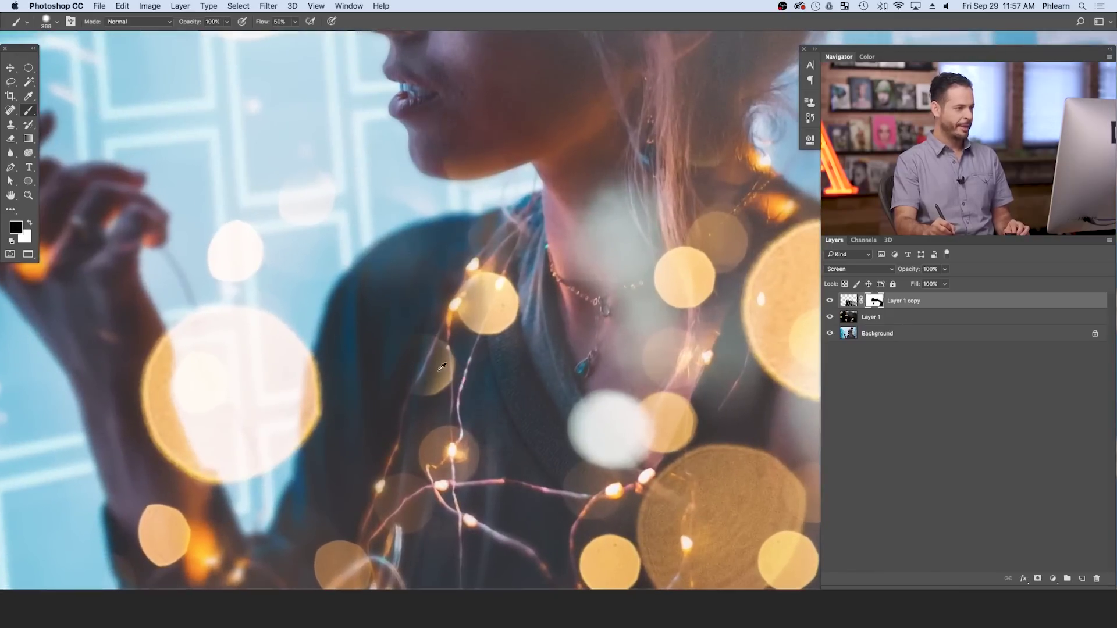
key("alt+super+z")
Set the brush size to 476 and paint black on the mask to reduce the haze over the woman's back shoulder and arm.
left_click_drag(727, 330, 541, 344)
mouse_move(541, 344)
left_mouse_down()
mouse_move(419, 342)
mouse_move(465, 345)
left_mouse_up()
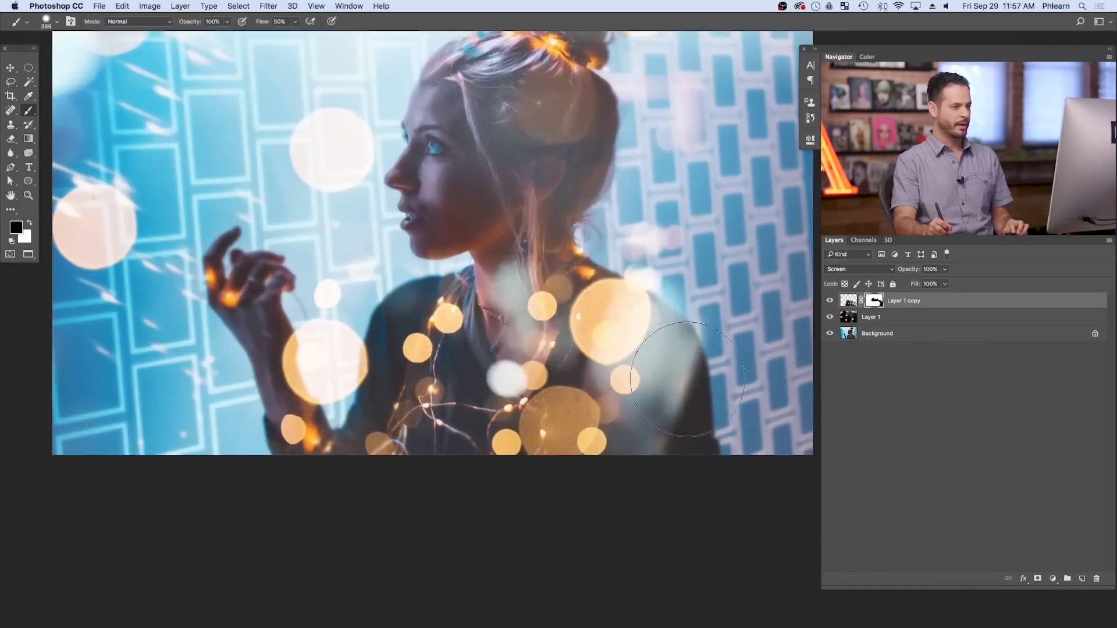
left_click_drag(700, 364, 670, 342)
left_click_drag(691, 370, 704, 311)
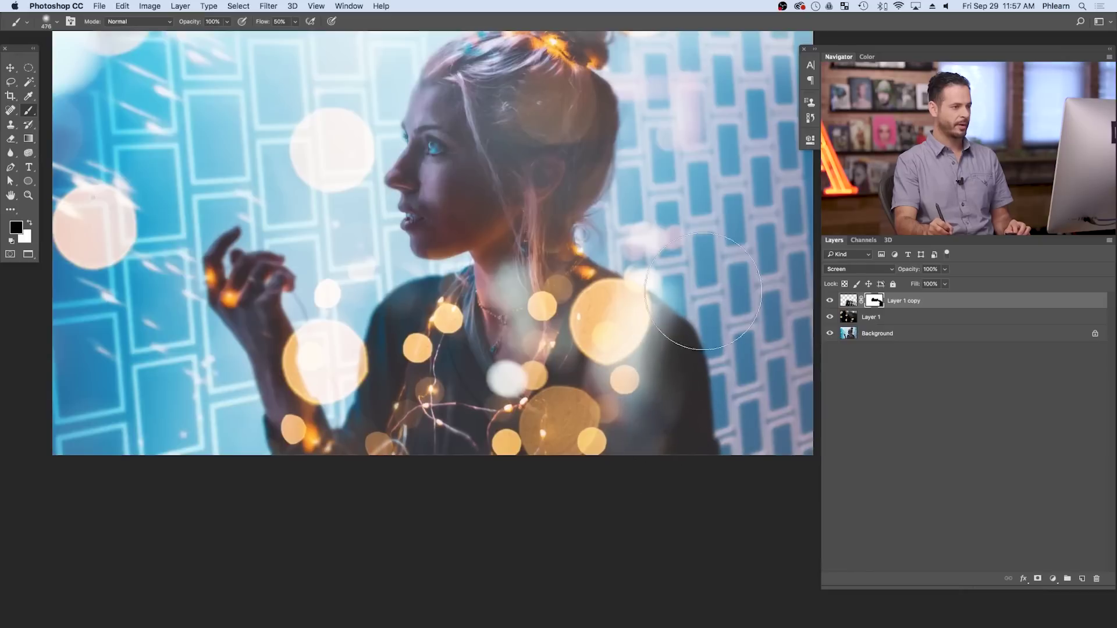
Paint with white on the mask over the upper arm to bring bokeh back, and return the foreground color to black.
key("x")
mouse_move(679, 393)
left_mouse_down()
mouse_move(686, 444)
mouse_move(700, 433)
mouse_move(703, 381)
mouse_move(683, 358)
mouse_move(693, 429)
mouse_move(671, 411)
mouse_move(670, 431)
mouse_move(696, 416)
left_mouse_up()
key("x")
key("x")
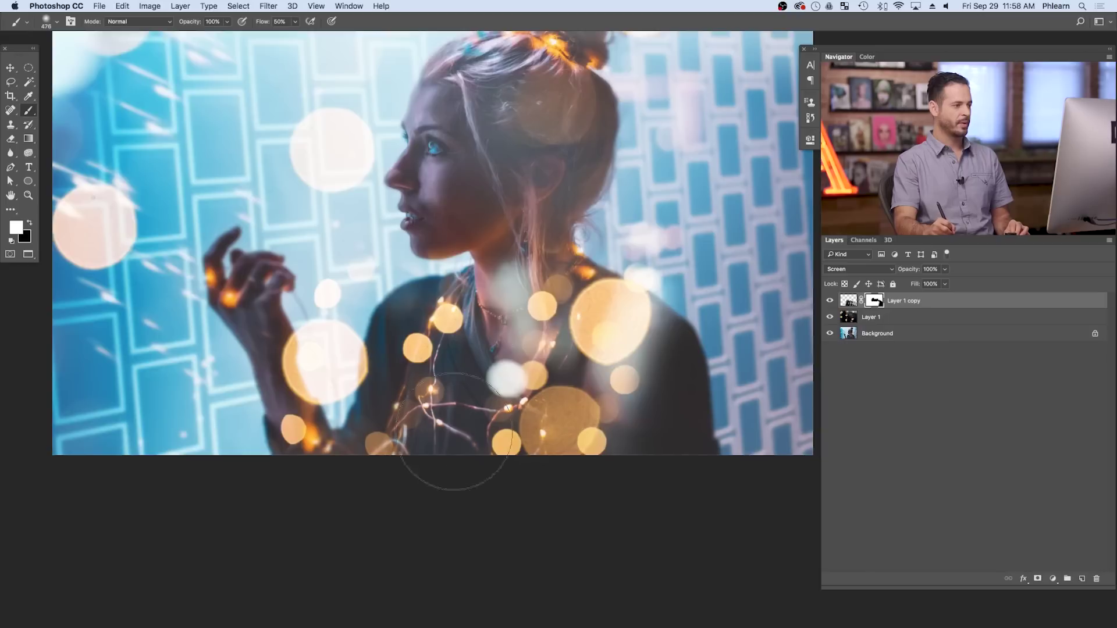
key("x")
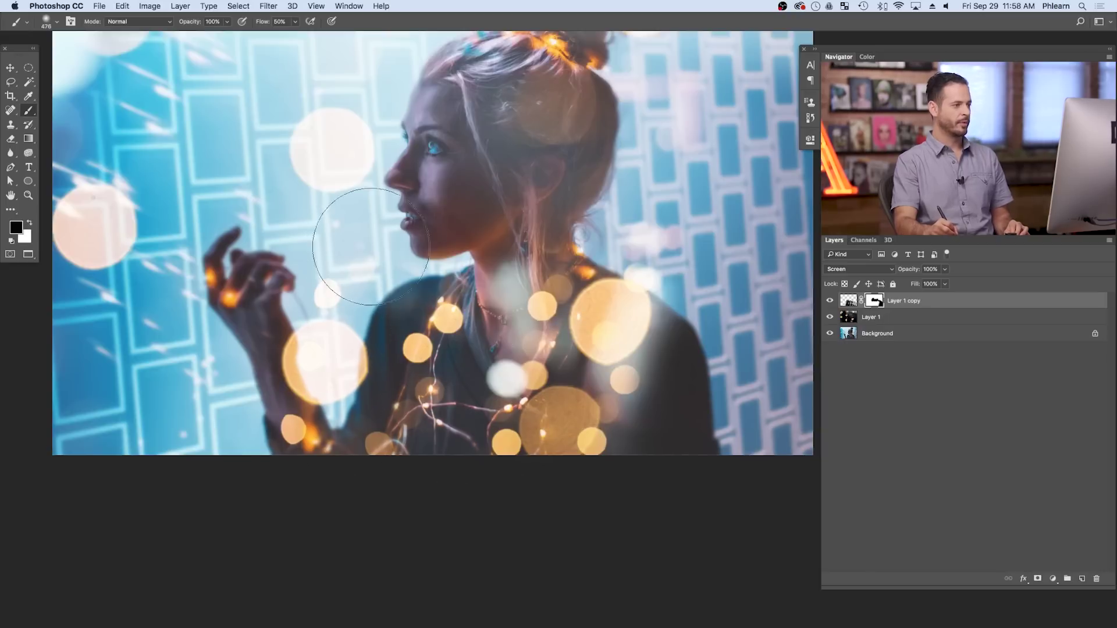
Refine the bokeh copy's mask over the woman's back shoulder and upper arm, painting with the brush and switching mask tones.
left_click_drag(347, 278, 329, 291)
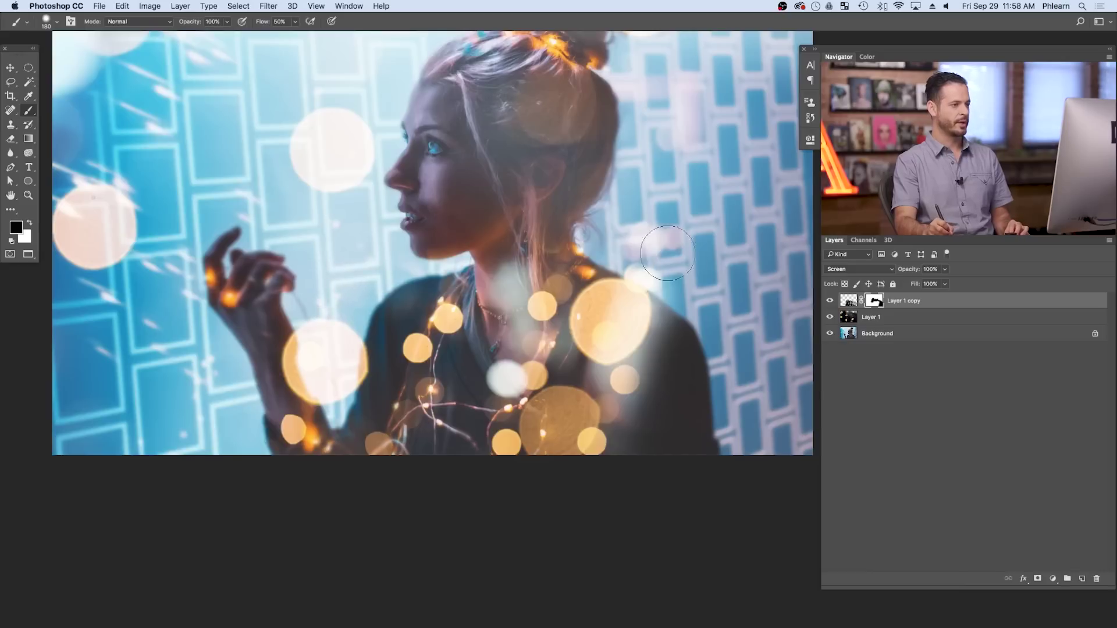
left_click_drag(658, 424, 679, 424)
mouse_move(651, 356)
left_mouse_down()
mouse_move(681, 384)
mouse_move(669, 340)
mouse_move(681, 378)
mouse_move(651, 337)
mouse_move(648, 355)
mouse_move(661, 355)
left_mouse_up()
key("x")
key("x")
key("x")
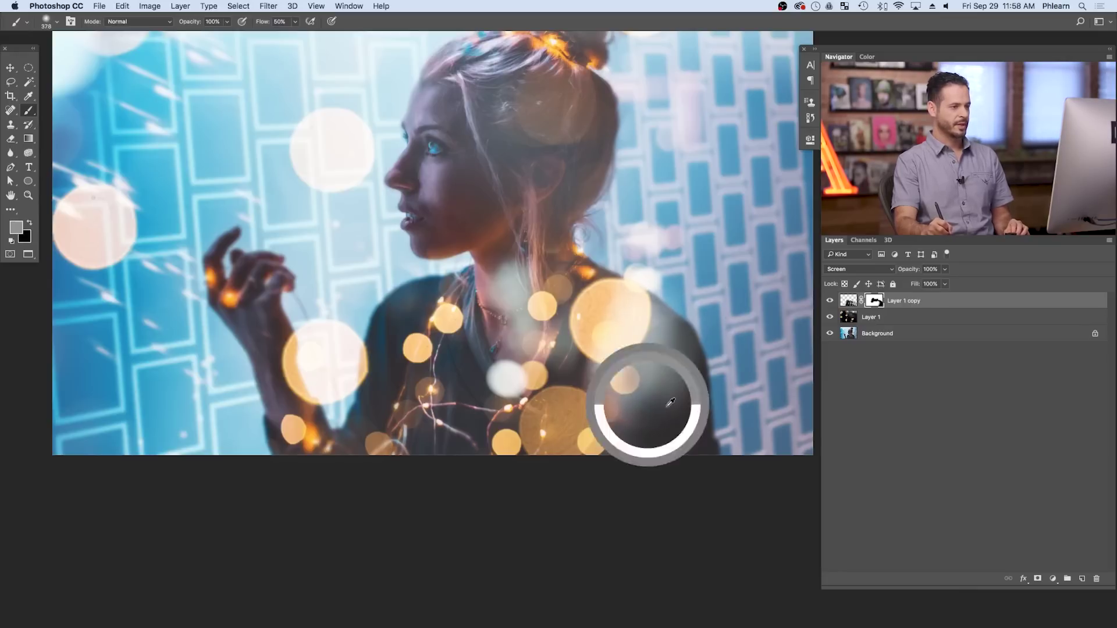
mouse_move(636, 385)
left_mouse_down()
mouse_move(657, 406)
mouse_move(622, 402)
mouse_move(652, 346)
mouse_move(631, 369)
mouse_move(641, 386)
mouse_move(627, 416)
mouse_move(659, 392)
mouse_move(628, 380)
mouse_move(622, 391)
mouse_move(629, 447)
mouse_move(646, 416)
mouse_move(605, 387)
mouse_move(617, 359)
mouse_move(694, 425)
mouse_move(673, 438)
mouse_move(707, 377)
mouse_move(693, 416)
mouse_move(690, 321)
mouse_move(645, 512)
left_mouse_up()
key("x")
left_click_drag(623, 451, 582, 470)
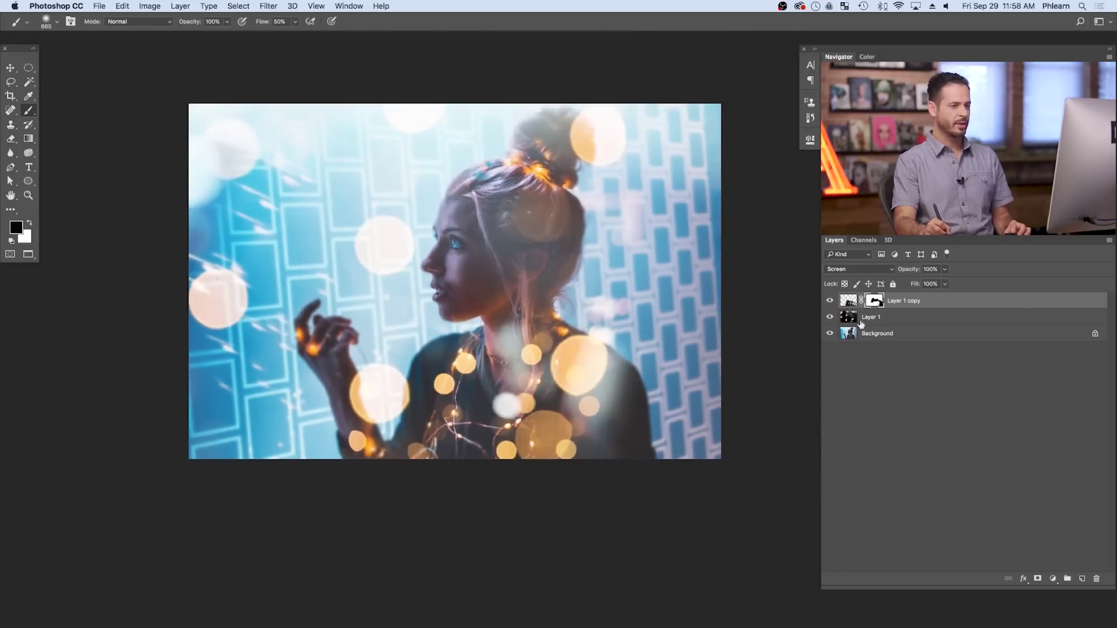
Check the bokeh copy's effect and touch up its mask over the chest and lower back arm, switching between black and white.
left_click(829, 301)
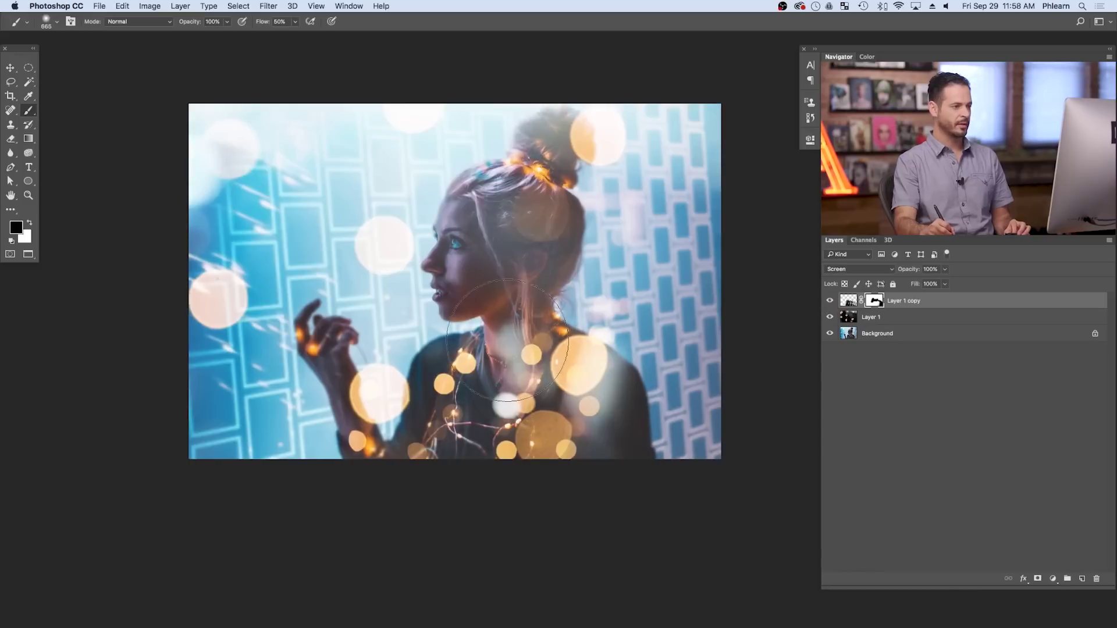
left_click_drag(508, 339, 502, 338)
left_click_drag(627, 398, 629, 455)
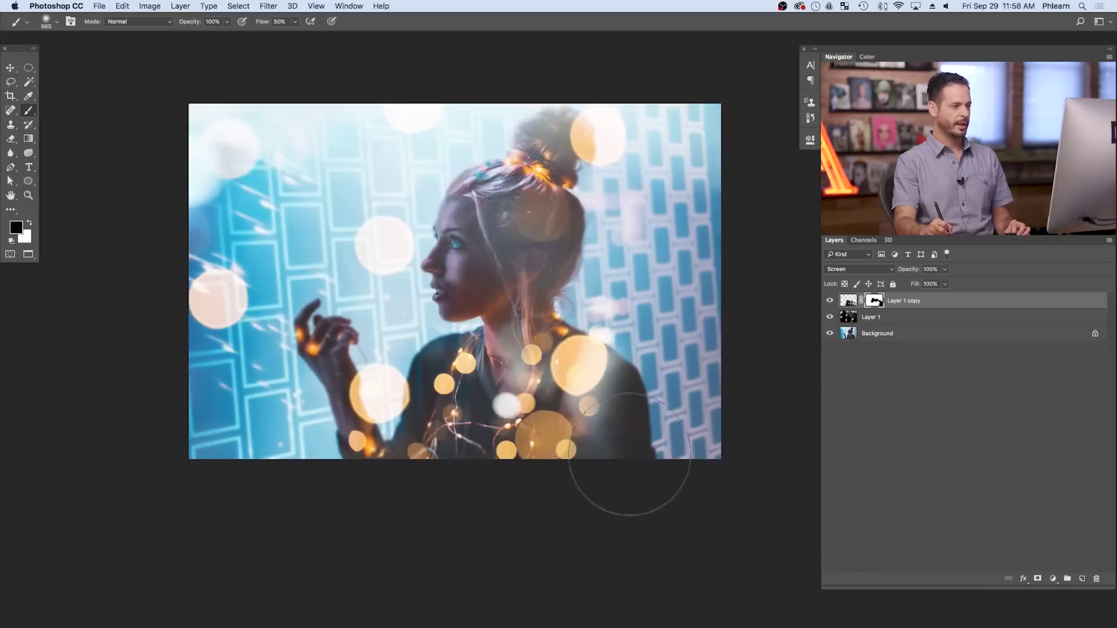
key("x")
left_click_drag(586, 411, 559, 411)
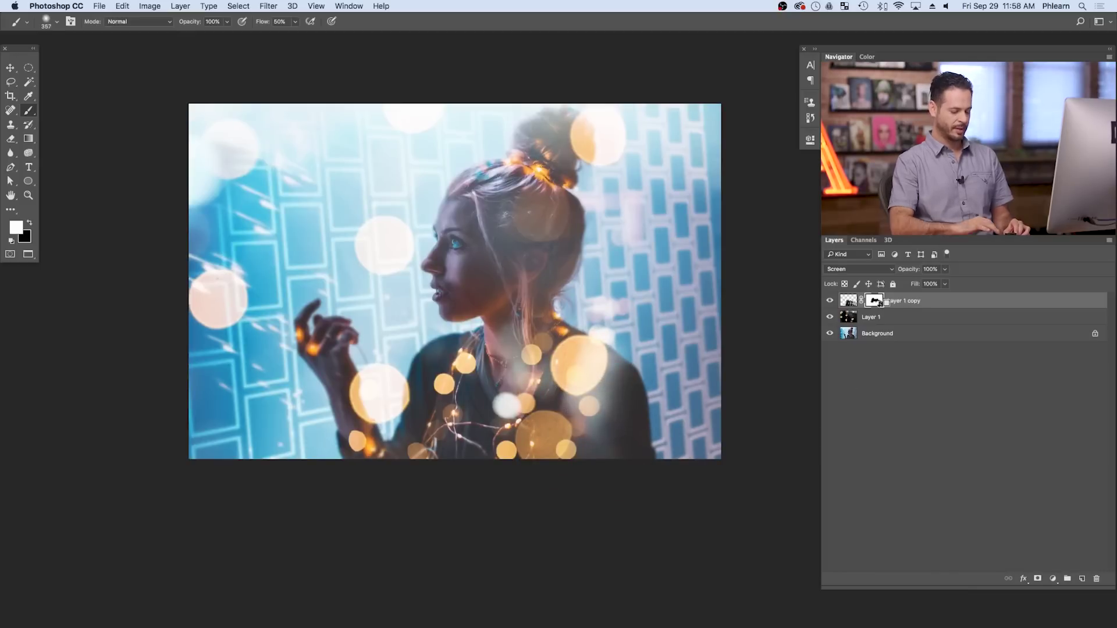
Create a new layer, sample a pale blue-gray from the wall, and paint haze over the back arm and lower wall corner.
key("shift+alt+super+n")
key("x")
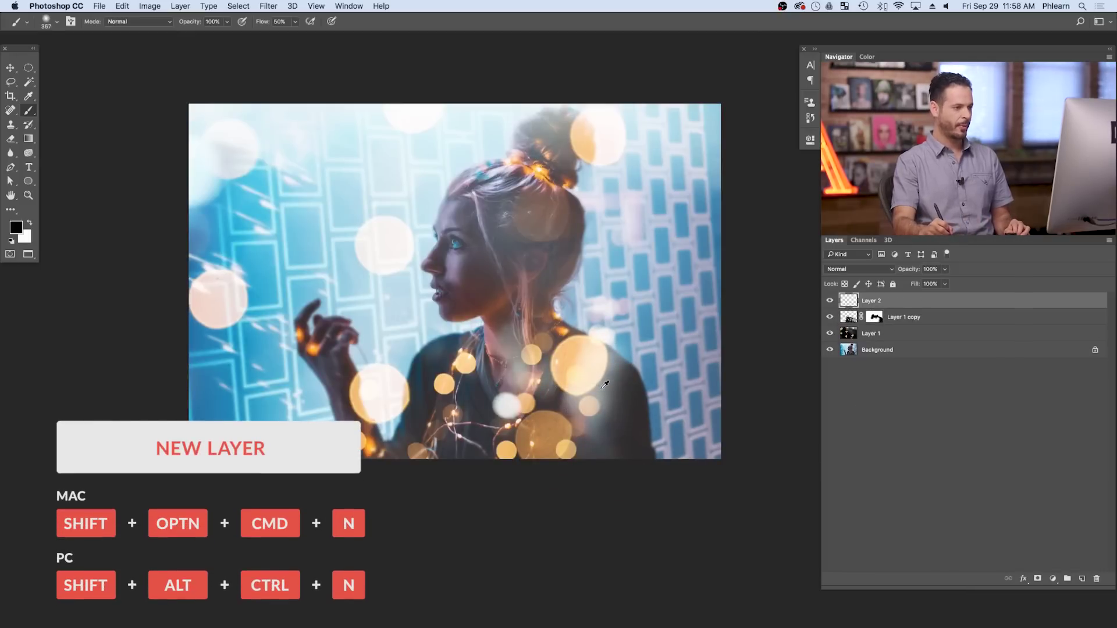
left_click(641, 296, "alt")
mouse_move(586, 407)
left_mouse_down()
mouse_move(605, 408)
mouse_move(623, 428)
left_mouse_up()
mouse_move(605, 473)
left_mouse_down()
mouse_move(615, 407)
mouse_move(622, 435)
mouse_move(647, 407)
mouse_move(641, 444)
mouse_move(619, 368)
mouse_move(637, 504)
mouse_move(616, 366)
mouse_move(610, 527)
mouse_move(599, 378)
mouse_move(627, 535)
mouse_move(740, 443)
left_mouse_up()
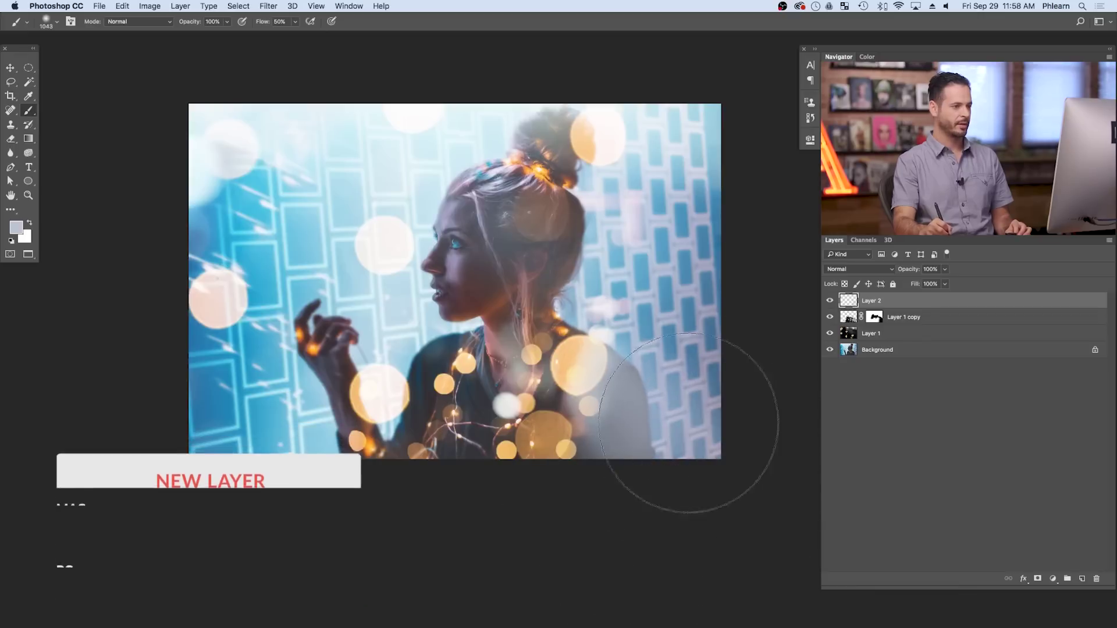
Set the painted haze layer's blend mode to Lighten and compare the image with the added layers hidden and shown.
left_click(854, 273)
left_click(847, 339)
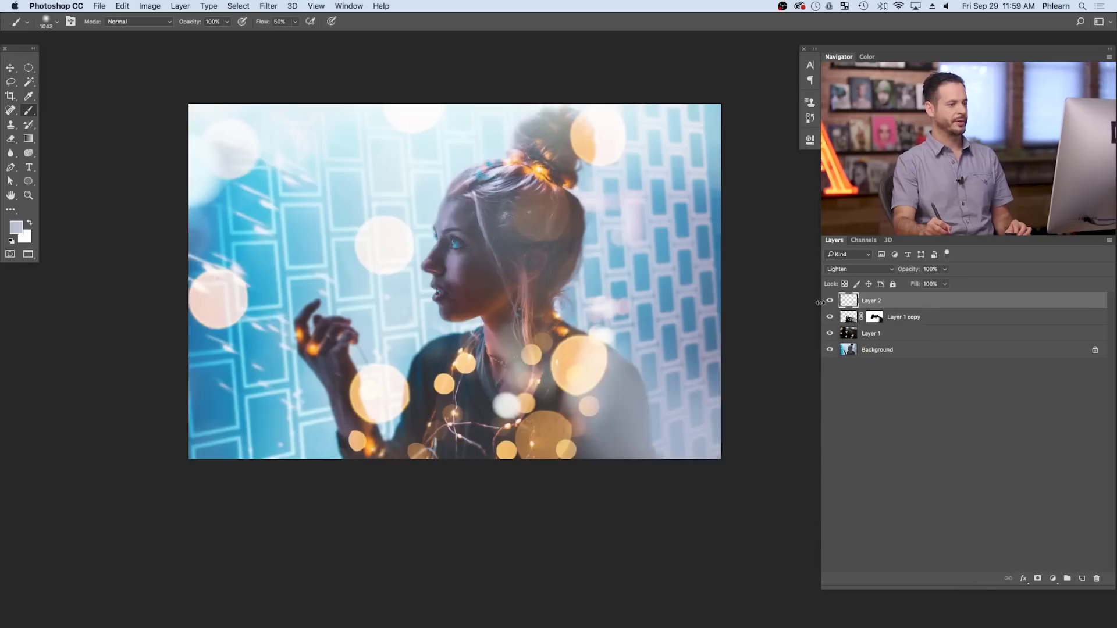
left_click_drag(646, 502, 648, 512)
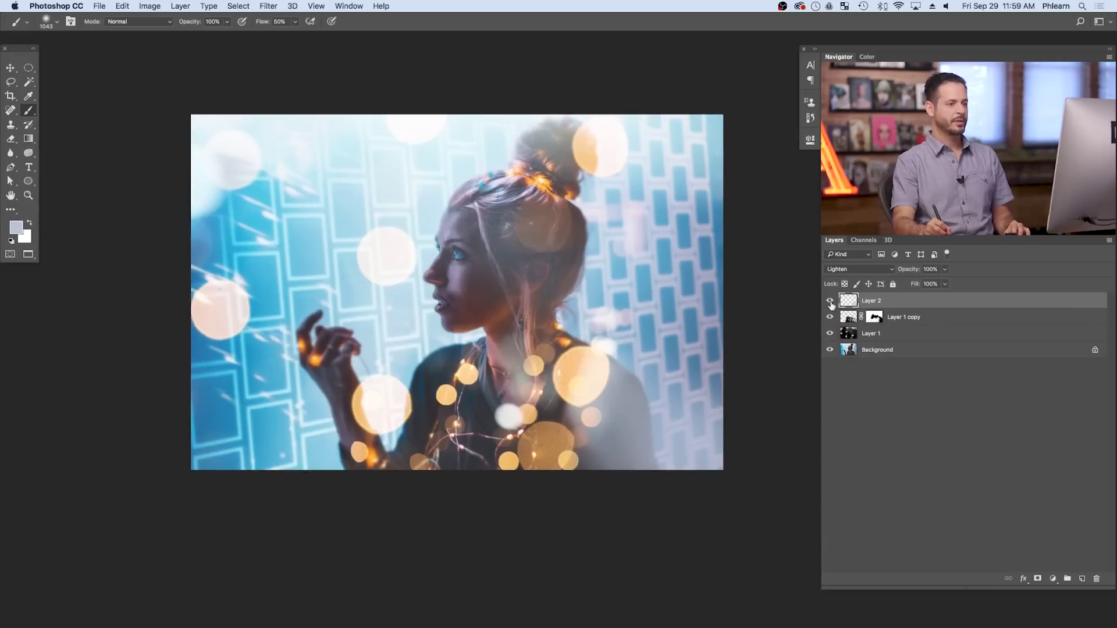
left_click_drag(833, 333, 831, 310)
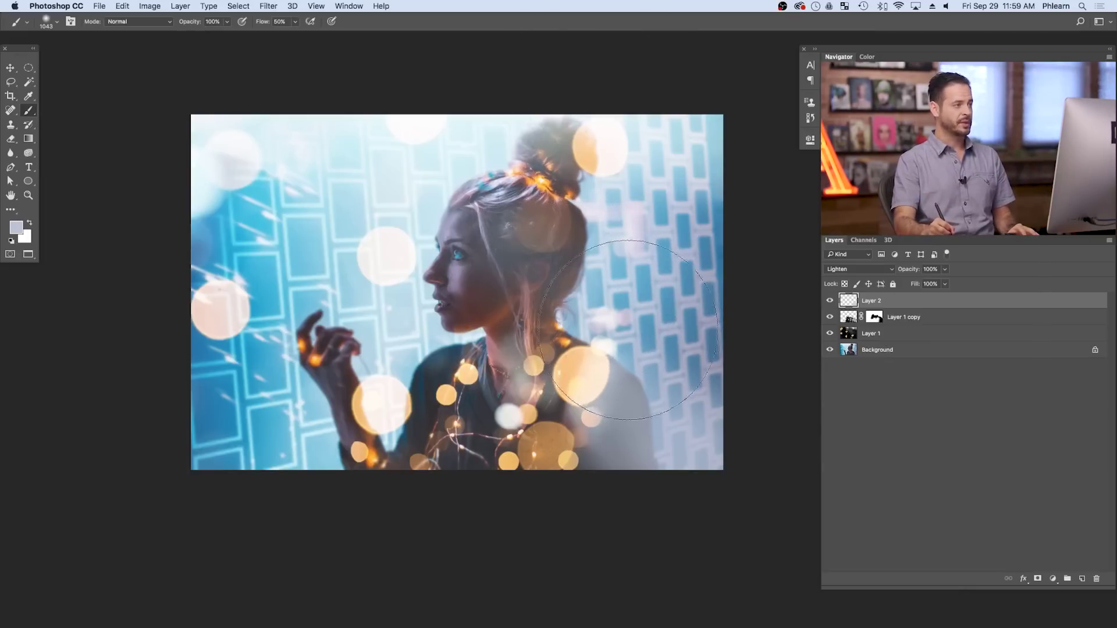
Add a Gradient Map adjustment layer above the painted haze layer.
left_click(180, 6)
mouse_move(232, 153)
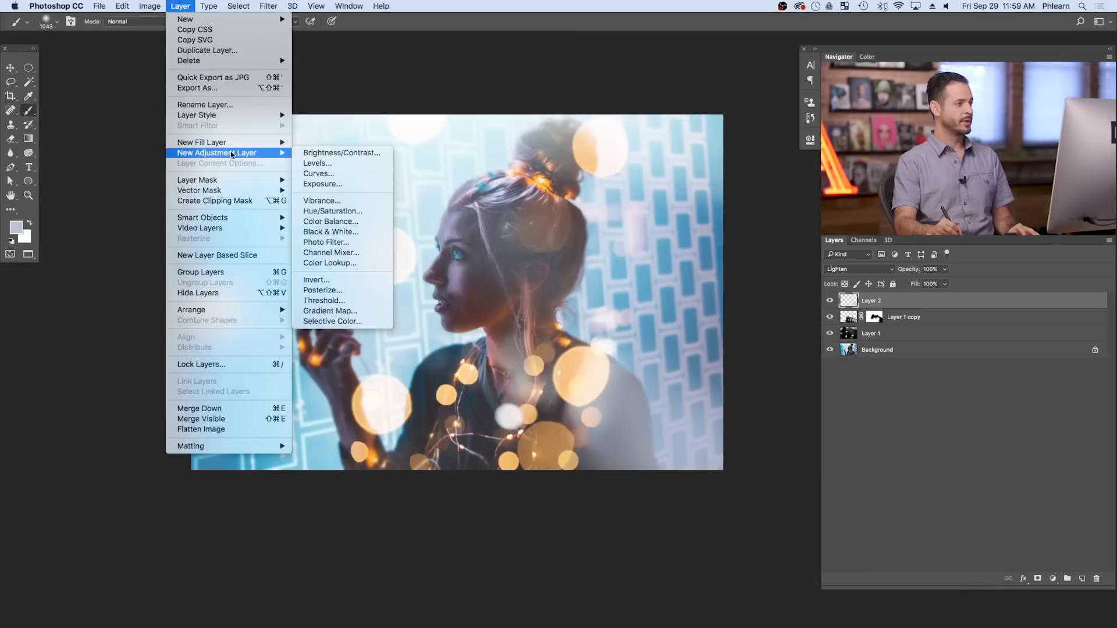
left_click(329, 311)
left_click(518, 278)
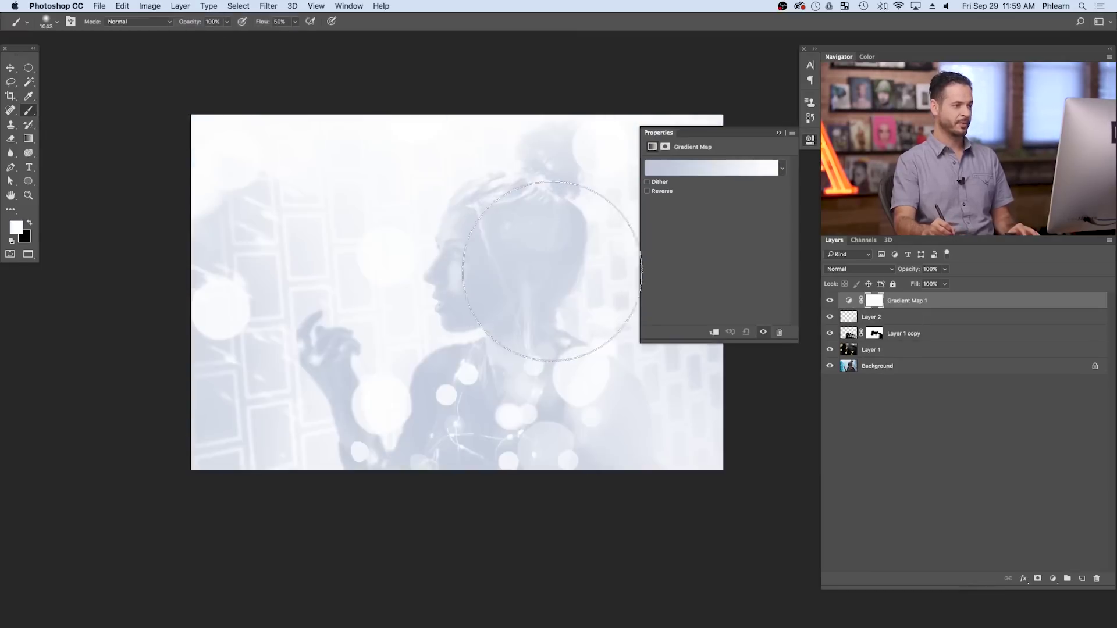
left_click_drag(553, 277, 459, 294)
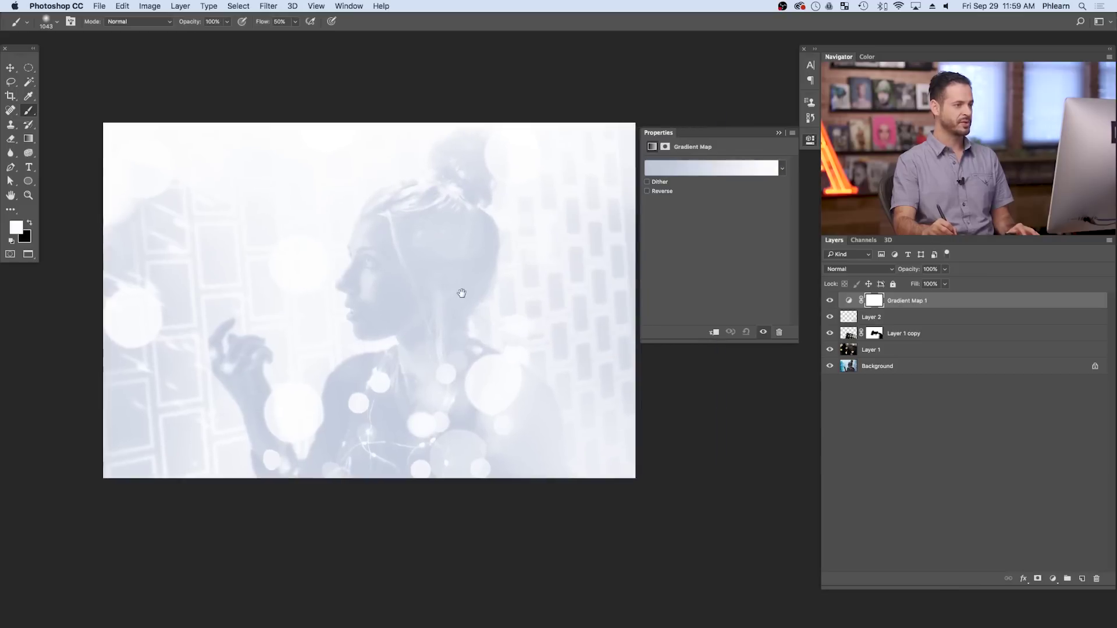
Edit the gradient map and change its shadow color stop to a dark teal blue.
left_click(679, 168)
left_click_drag(616, 347, 611, 333)
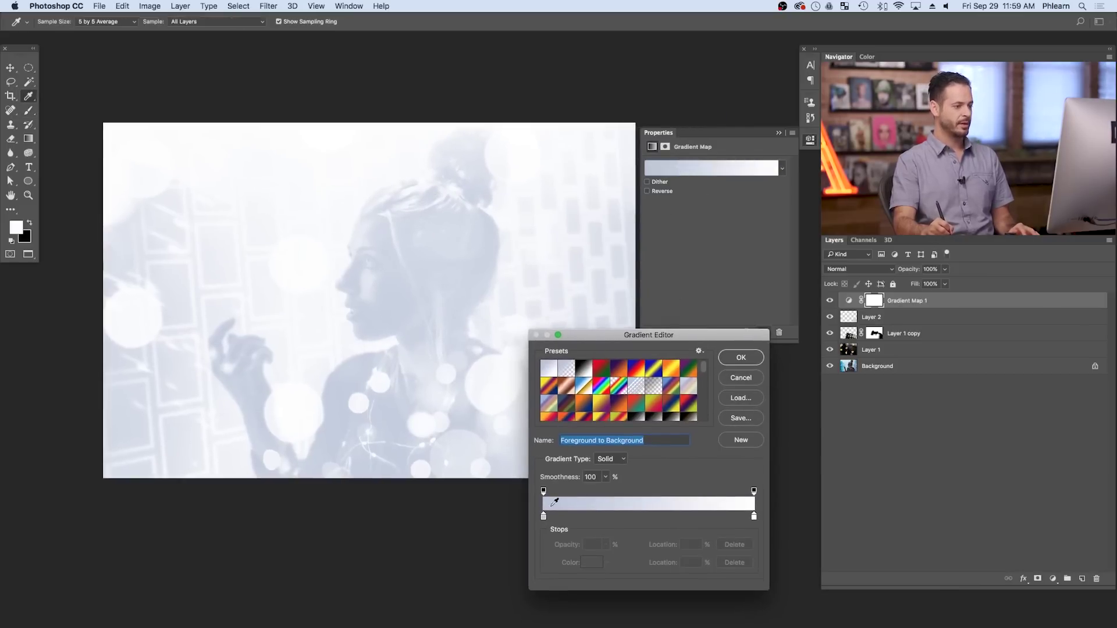
left_click(593, 562)
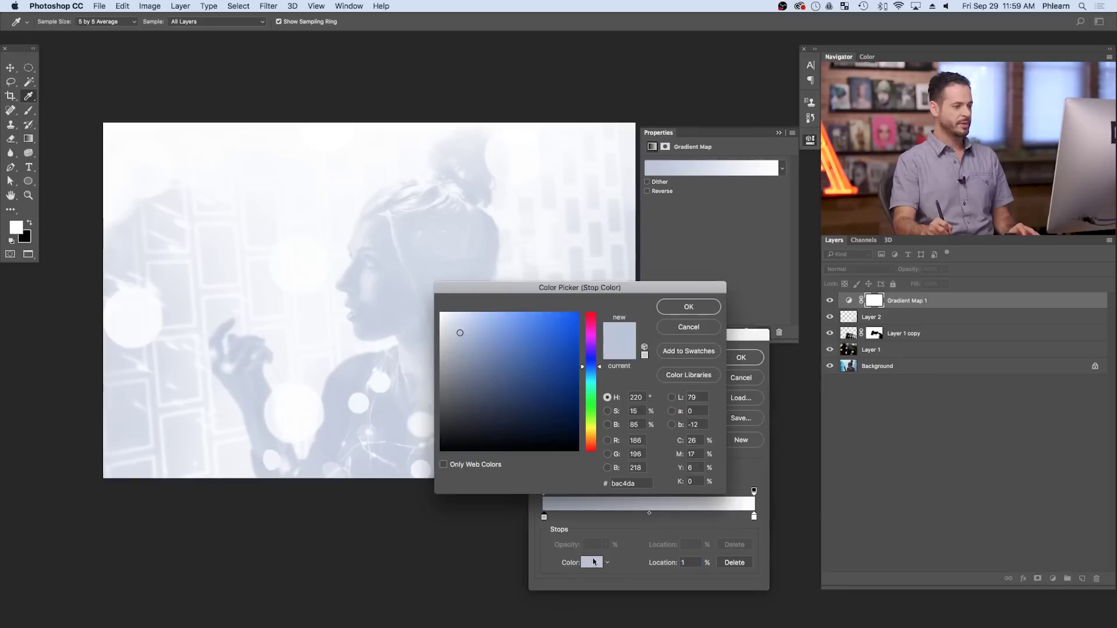
left_click_drag(536, 386, 556, 394)
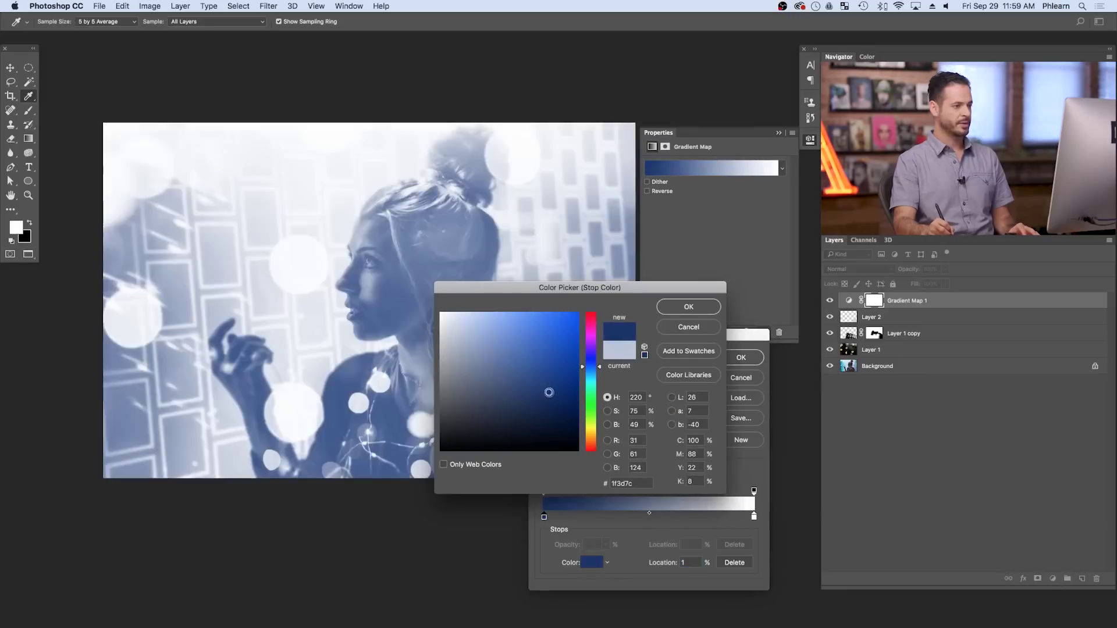
left_click(592, 376)
left_click_drag(556, 394, 566, 400)
left_click(681, 306)
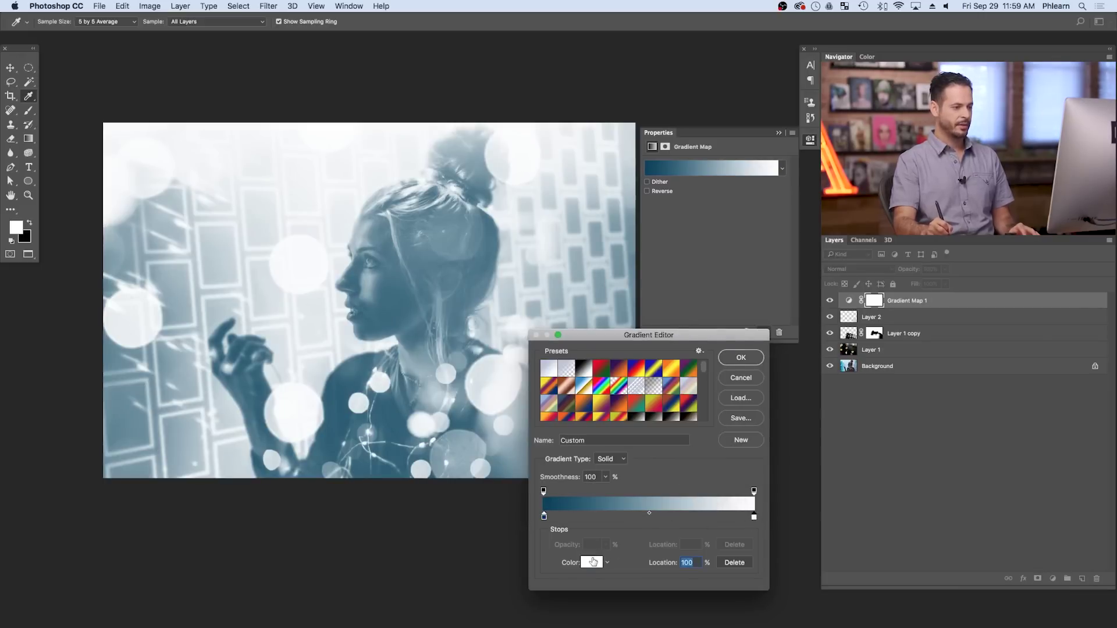
Set the gradient's highlight color stop to warm yellow #fbd284, apply the gradient, and return to the Brush tool.
left_click(593, 561)
left_click(594, 438)
left_click_drag(557, 394, 506, 314)
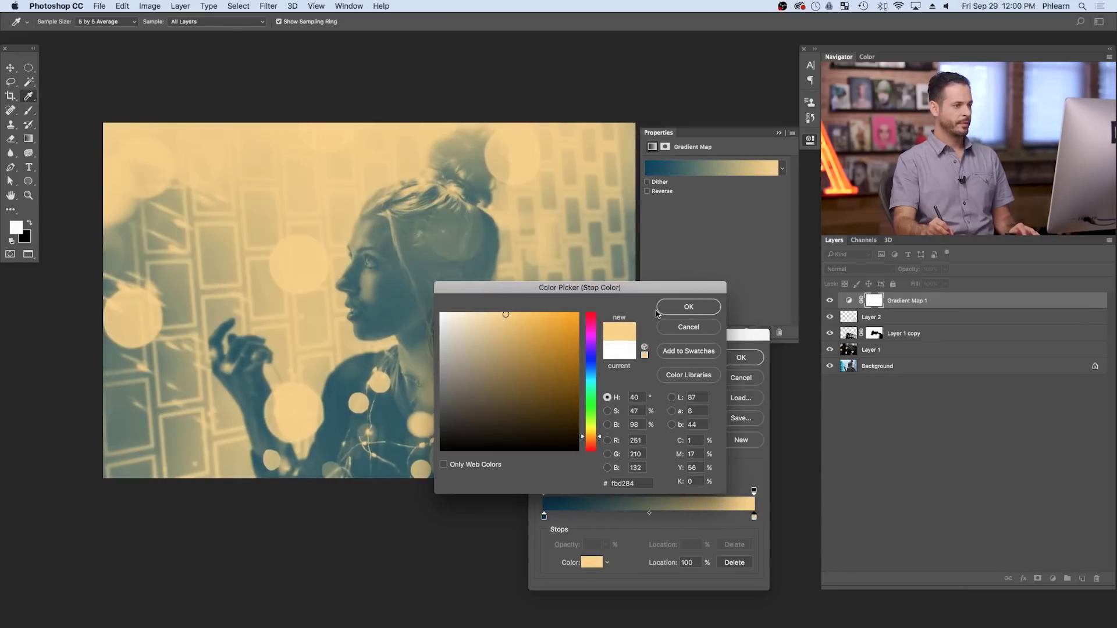
left_click(679, 309)
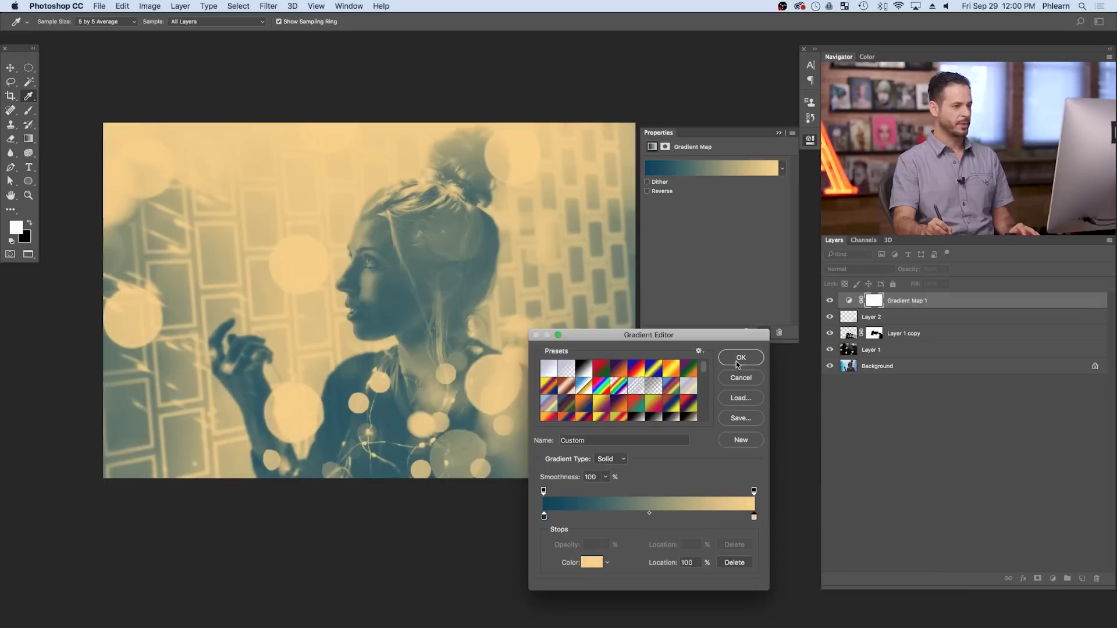
left_click(738, 358)
key("b")
Compare the image with and without the Gradient Map and set that layer's opacity to 73%.
left_click(830, 301)
left_click(829, 301)
left_click(830, 301)
left_click(830, 301)
left_click(829, 301)
left_click(830, 301)
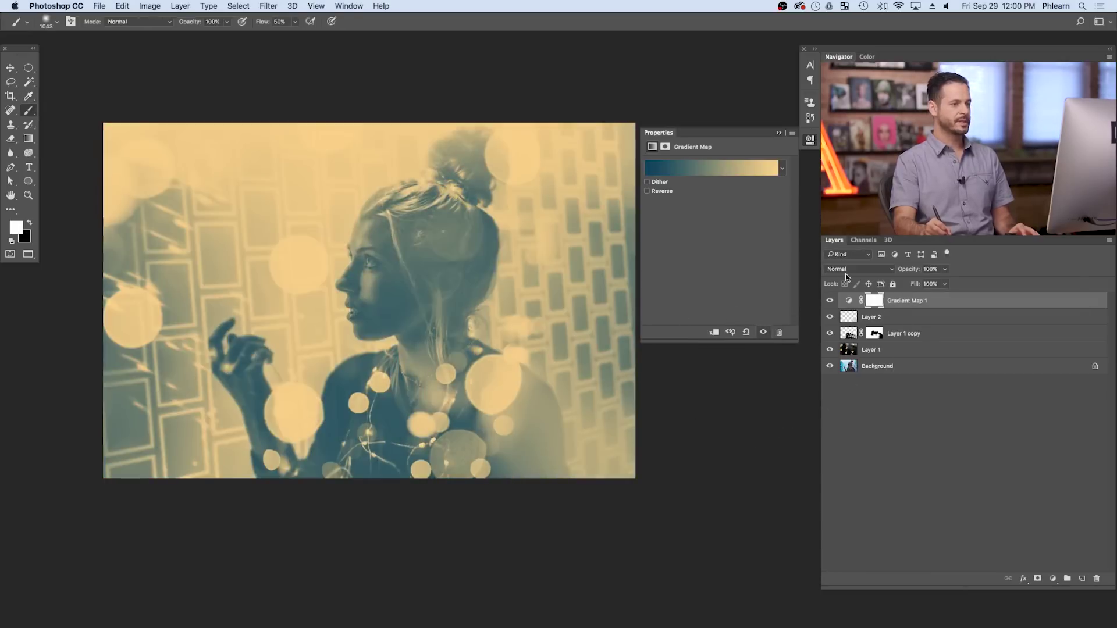
left_click_drag(911, 271, 865, 273)
type("73")
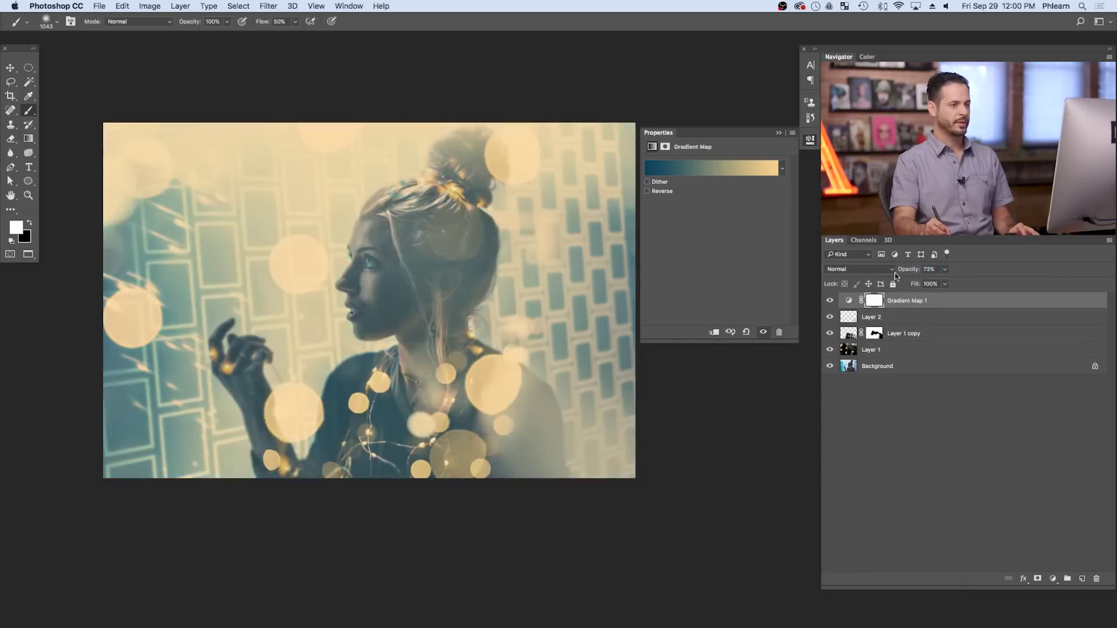
Change the Gradient Map layer's blend mode to Soft Light and compare the image with it hidden and shown.
left_click(866, 268)
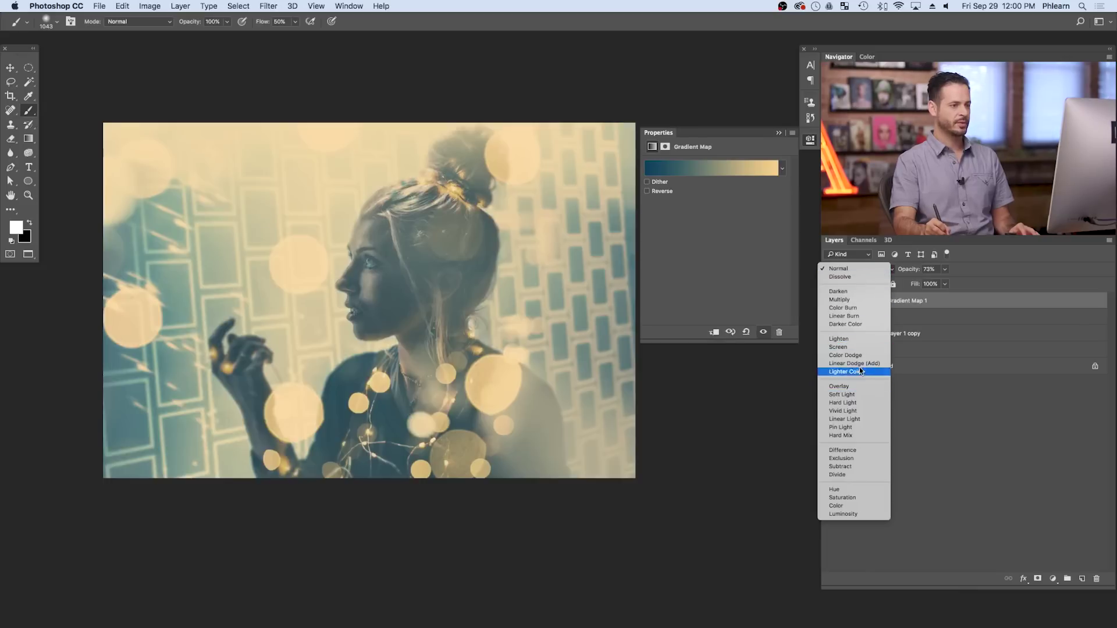
left_click(855, 394)
left_click(829, 301)
left_click(830, 300)
left_click(830, 301)
left_click(830, 300)
left_click(829, 301)
left_click(830, 301)
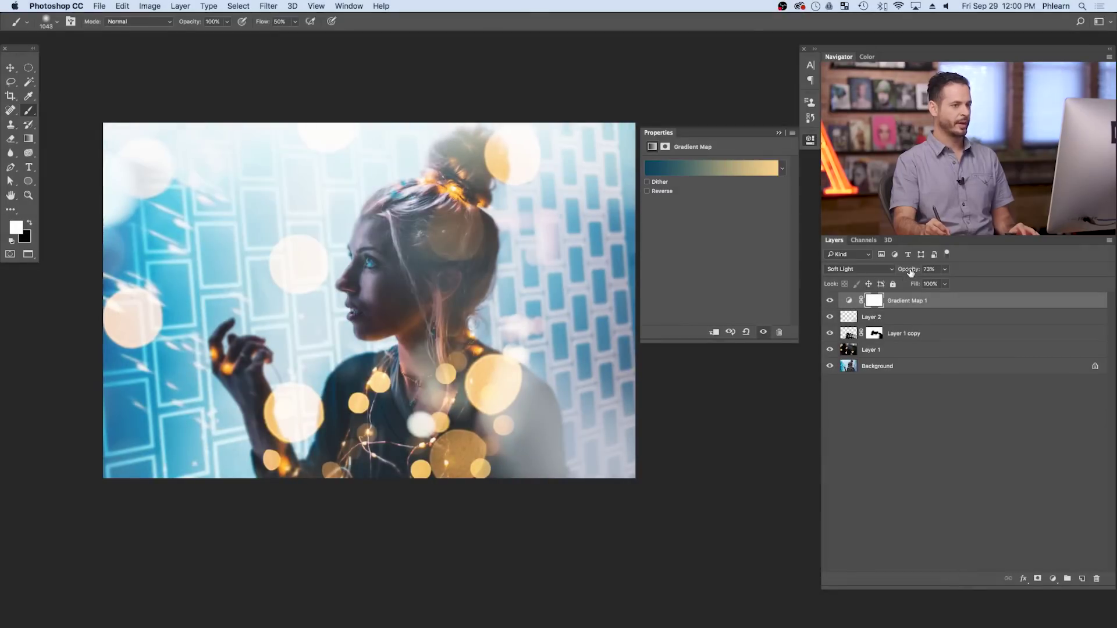
Reduce the Gradient Map layer's opacity to 63% and compare the image with it hidden and shown.
mouse_move(910, 271)
left_mouse_down()
mouse_move(896, 270)
mouse_move(934, 270)
mouse_move(914, 270)
left_mouse_up()
left_click(830, 300)
left_click(830, 300)
left_click(833, 301)
left_click(834, 300)
left_click(836, 300)
left_click(833, 299)
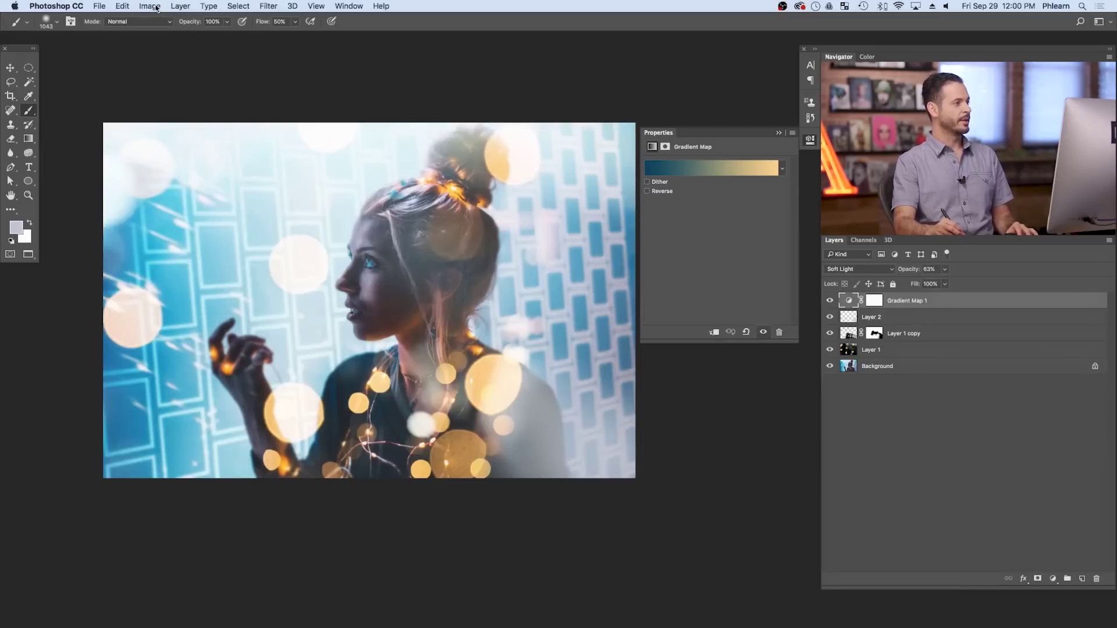
Add a Color Balance adjustment layer and shift its midtones to -37 on Cyan–Red and +19 on Yellow–Blue.
left_click(181, 6)
mouse_move(273, 153)
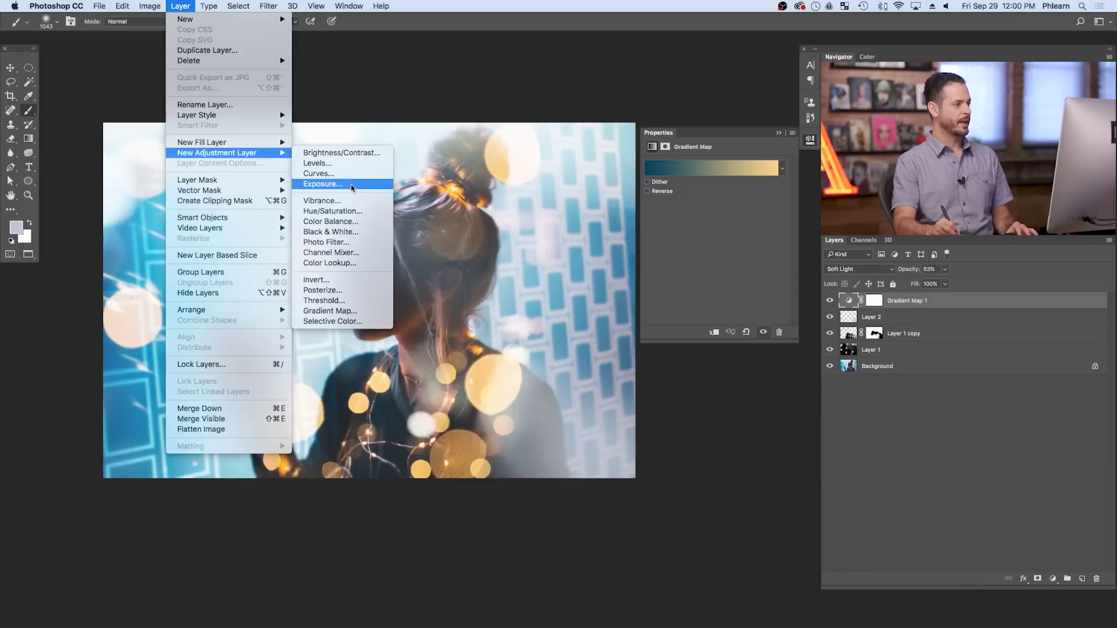
left_click(349, 222)
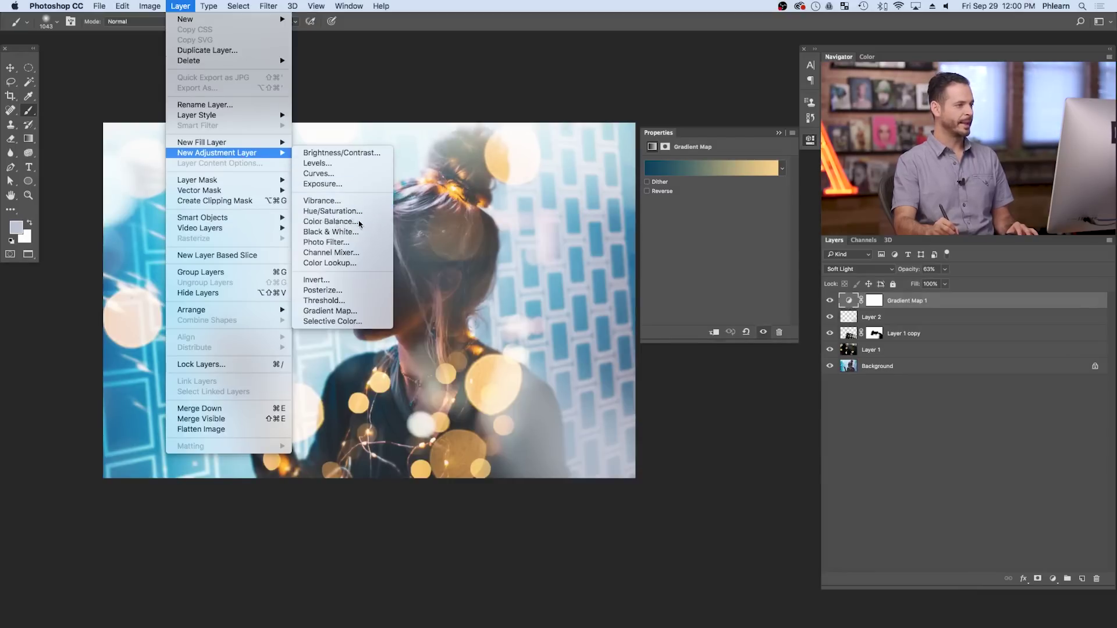
left_click(523, 273)
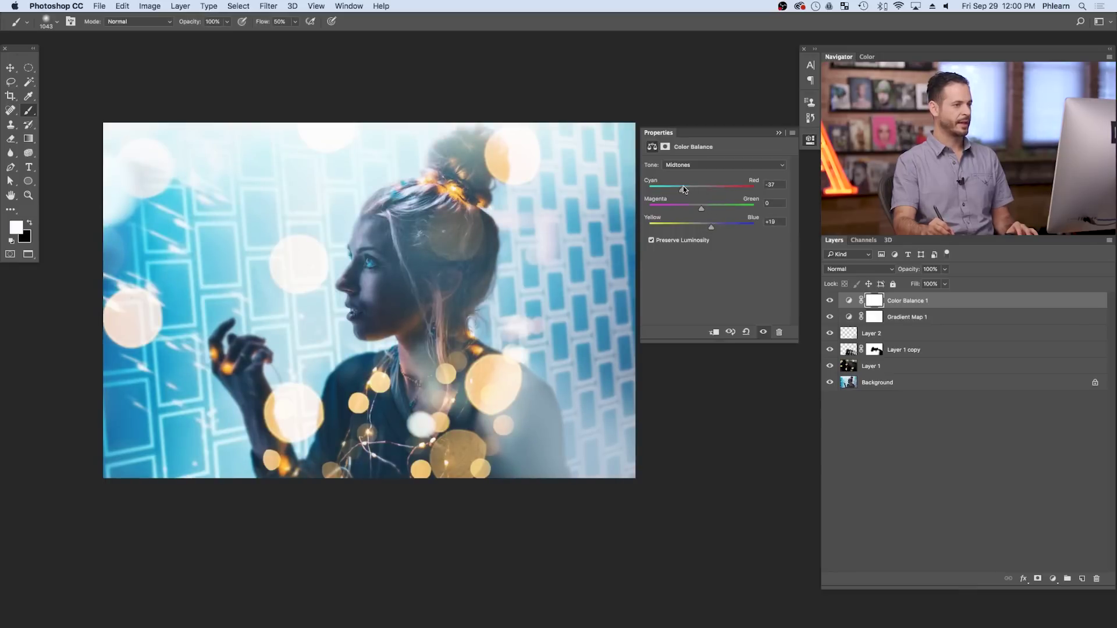
Set the Color Balance highlights to +27 on Cyan–Red and -14 on Yellow–Blue.
left_click(703, 168)
left_click(704, 173)
left_click_drag(708, 192, 709, 186)
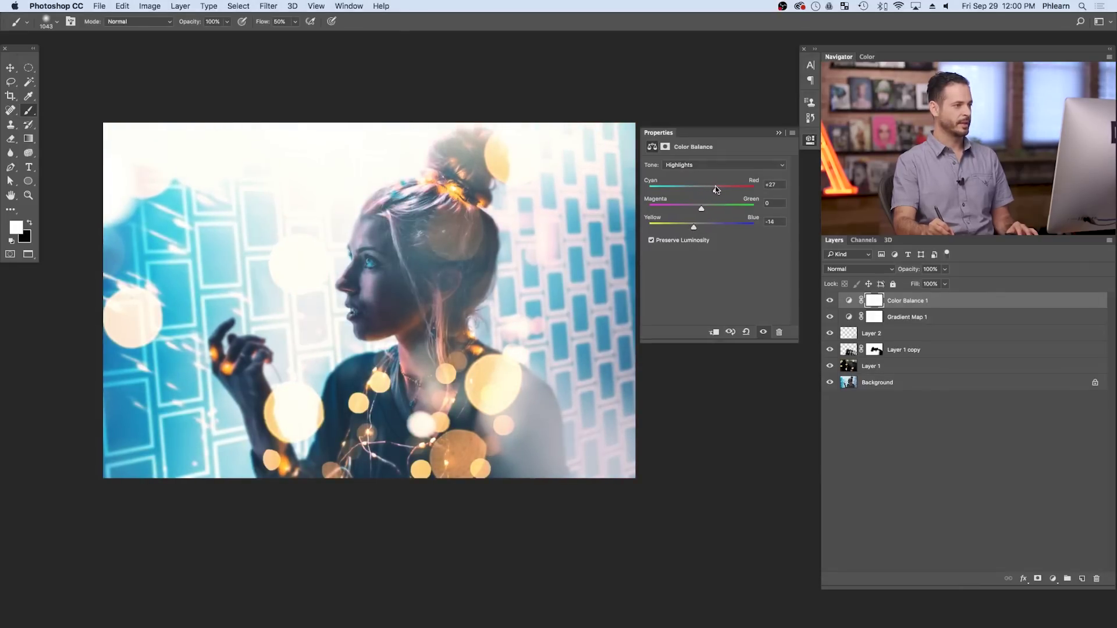
Compare the image with and without Color Balance and Preserve Luminosity, and lower the adjustment layer's opacity to 74%.
left_click(831, 300)
left_click(831, 300)
left_click(830, 300)
left_click(831, 300)
left_click(663, 241)
left_click(665, 241)
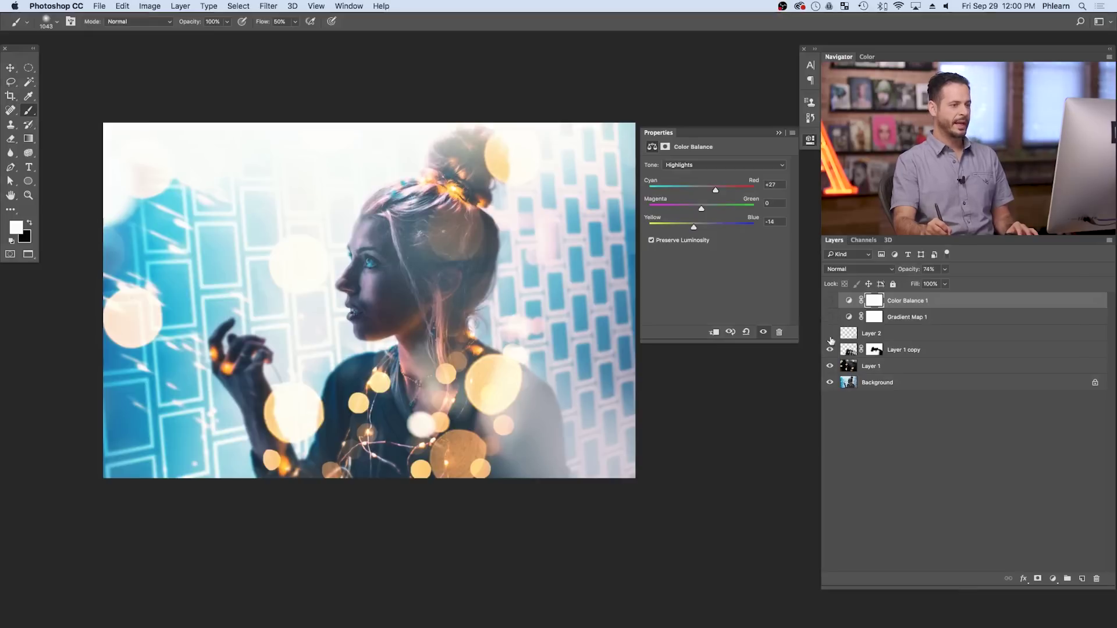
Hide all layers above the background and show them again to compare the original portrait with the edited one.
left_click(832, 366)
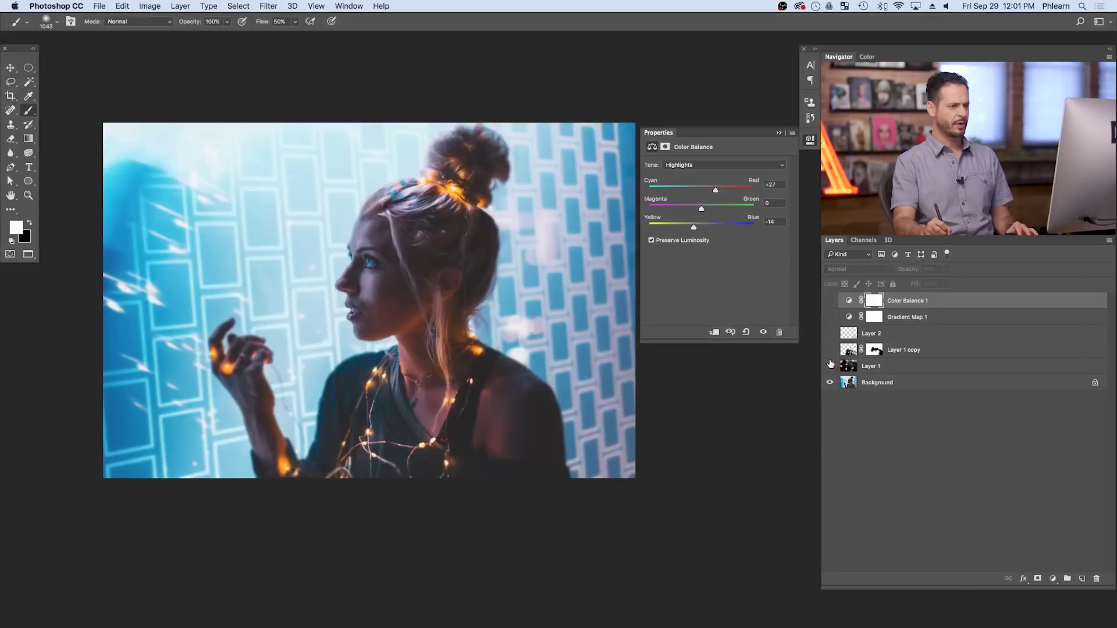
left_click(831, 336)
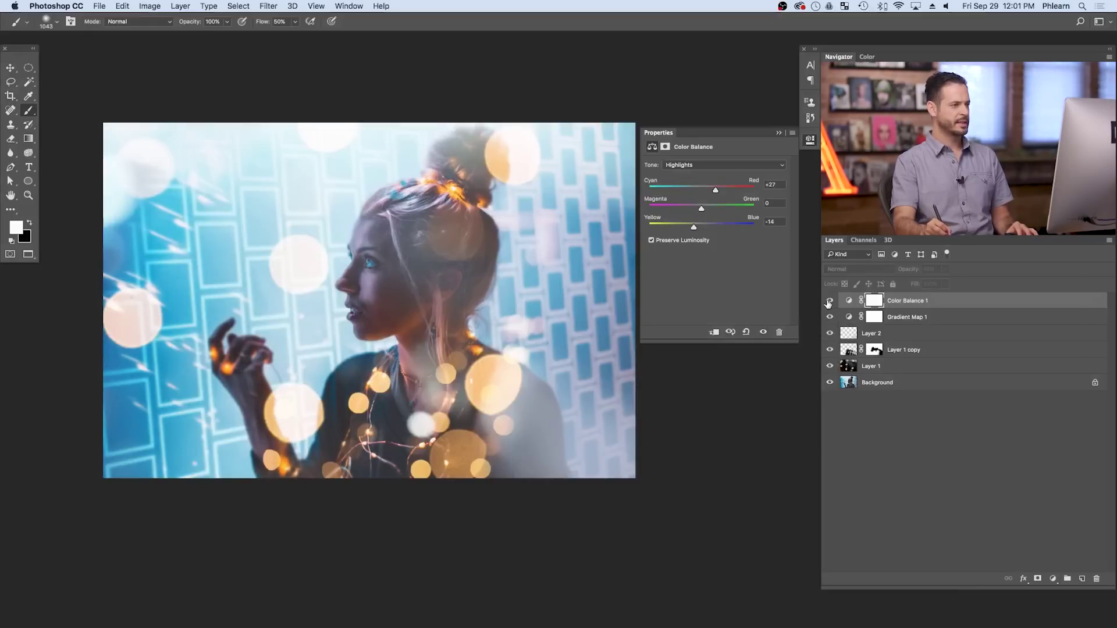
left_click(829, 301)
left_click(830, 303)
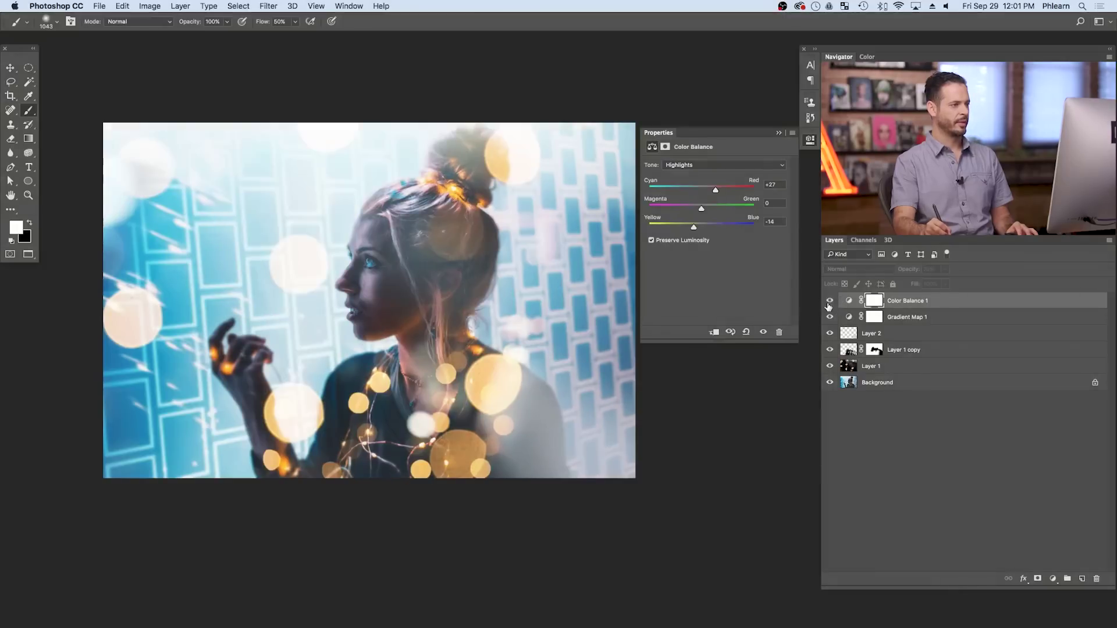
left_click(830, 303)
Check the Gradient Map's effect, reduce its opacity to about 48%, and reselect the Color Balance layer.
left_click(830, 318)
left_click(830, 318)
left_click(881, 317)
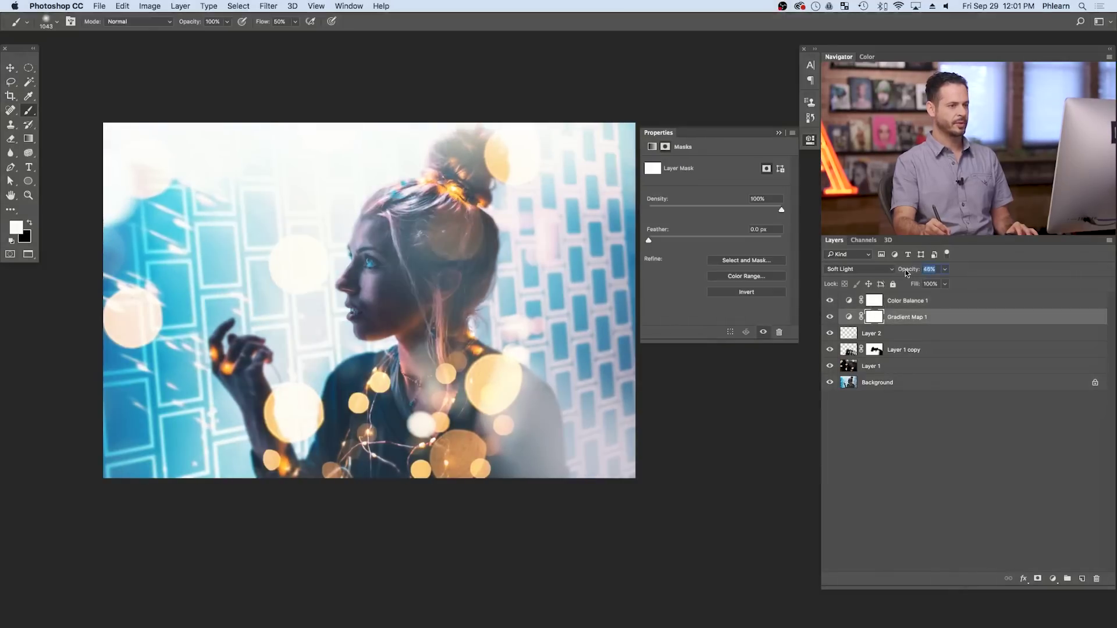
left_click(899, 301)
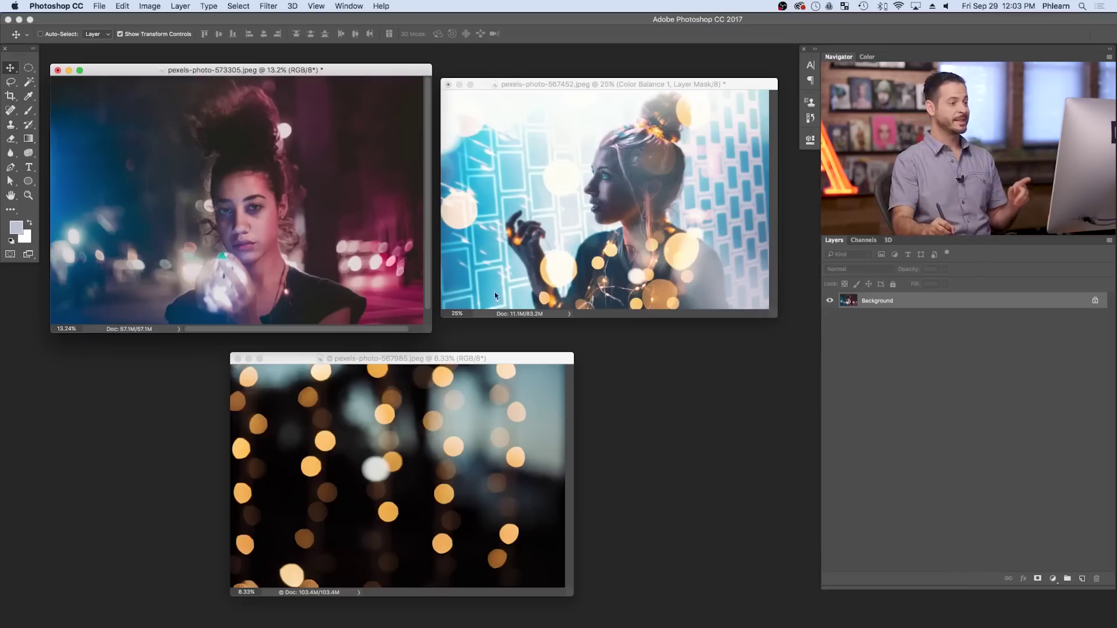
Copy the bokeh image into pexels-photo-573305.jpeg, converting its color profile to preserve appearance, and set the new layer's blend mode to Screen.
left_click_drag(349, 74, 354, 77)
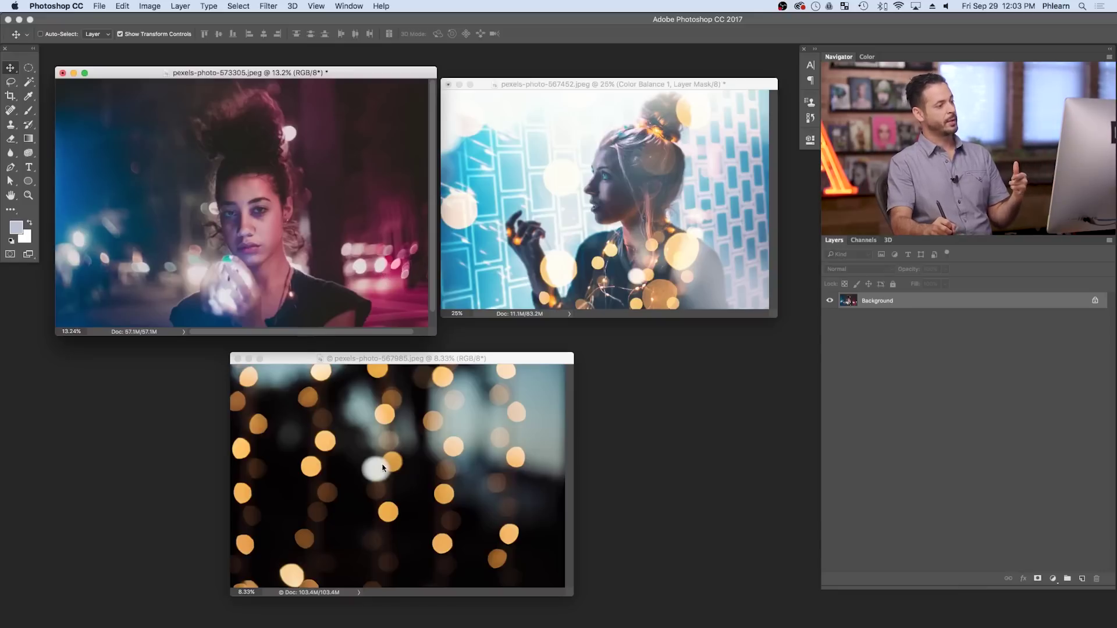
left_click(420, 457)
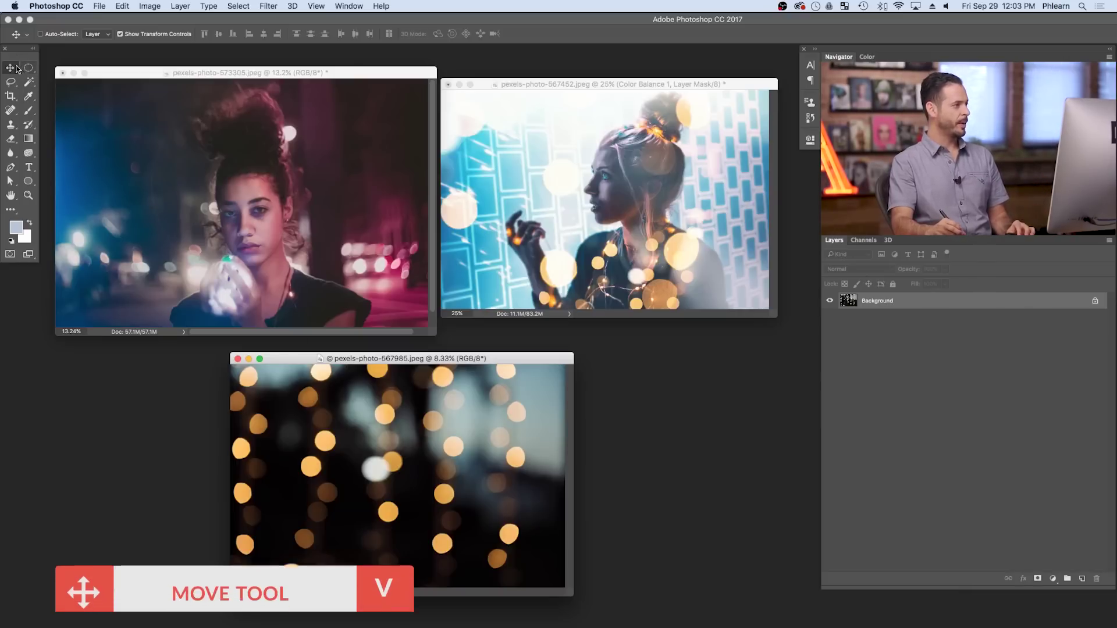
key("super+v")
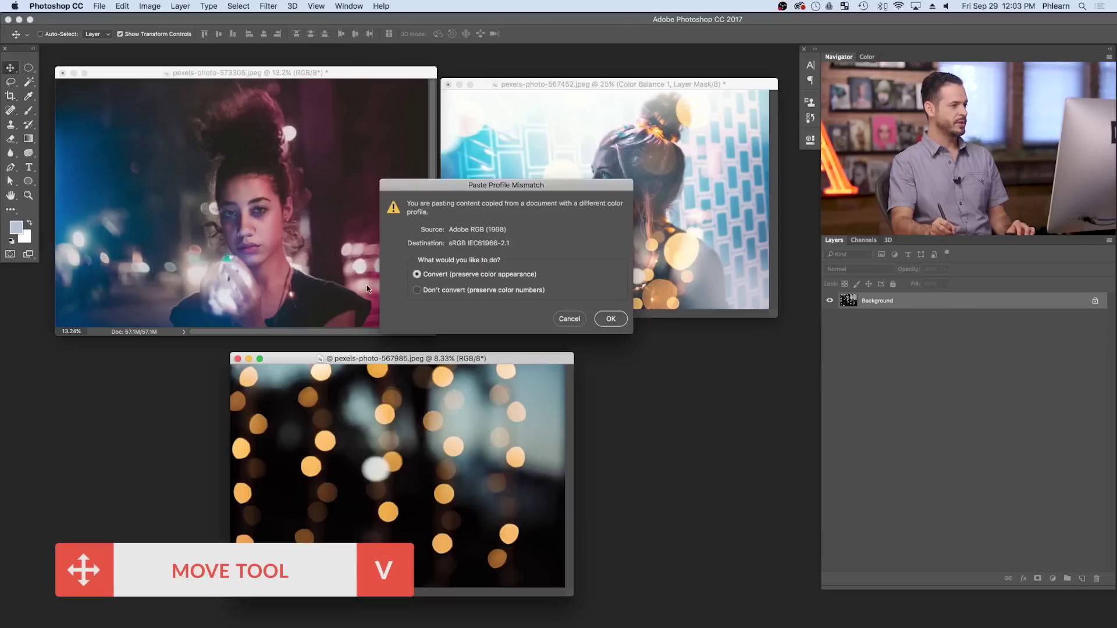
left_click(611, 319)
mouse_move(301, 265)
left_mouse_down()
mouse_move(383, 228)
mouse_move(314, 273)
left_mouse_up()
left_click(859, 270)
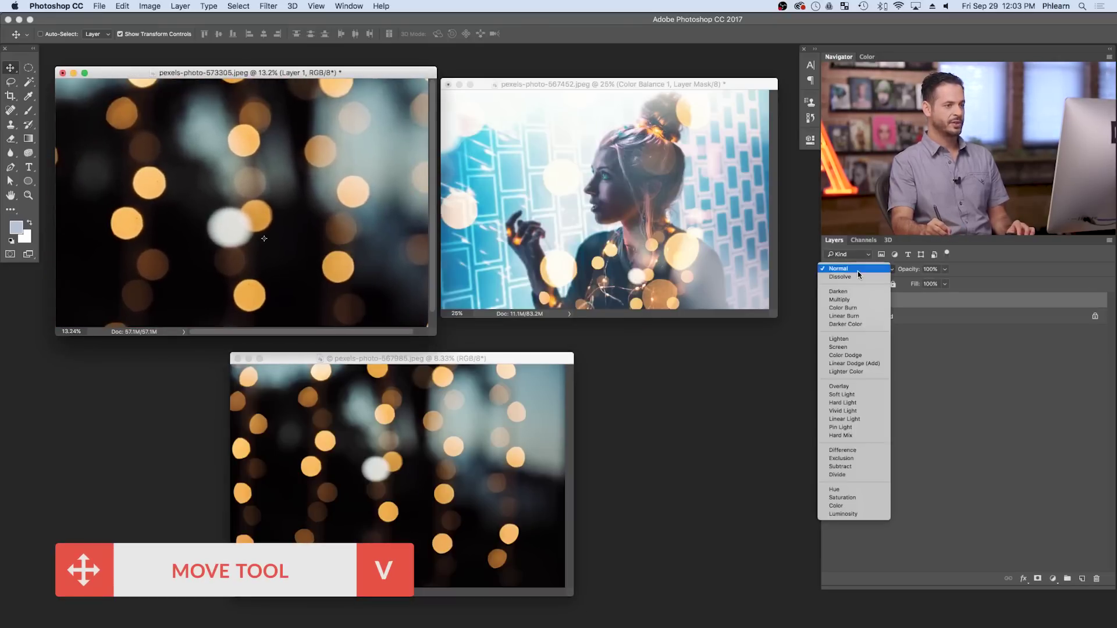
left_click(871, 348)
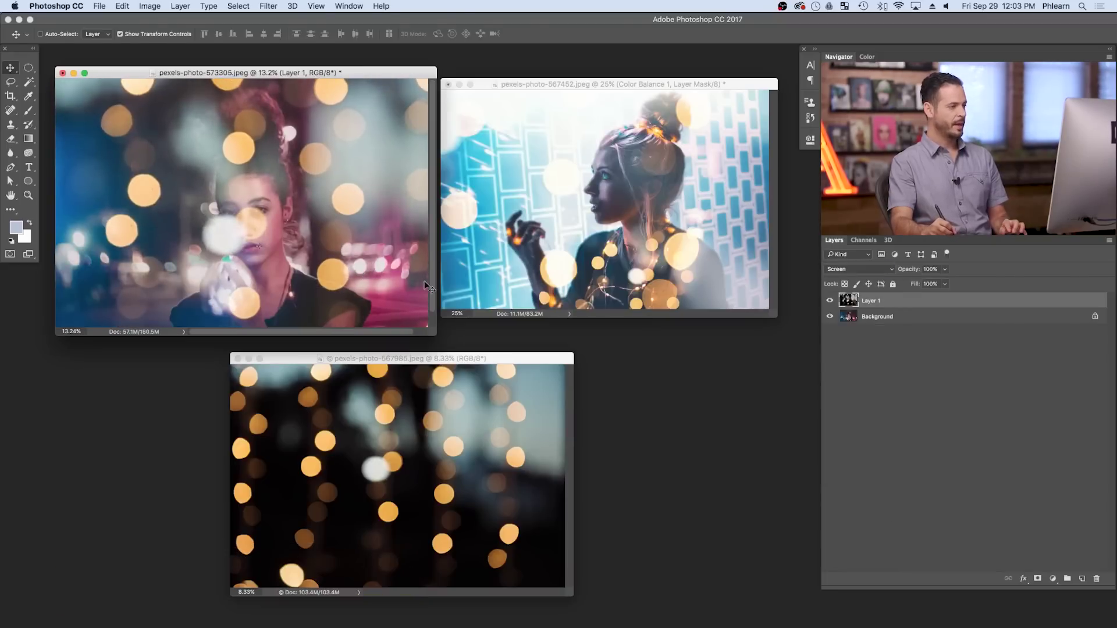
Show the portrait document in full-screen mode and flip the bokeh layer vertically.
key("f")
scroll(566, 347, "right", 5)
scroll(566, 348, "down", 1)
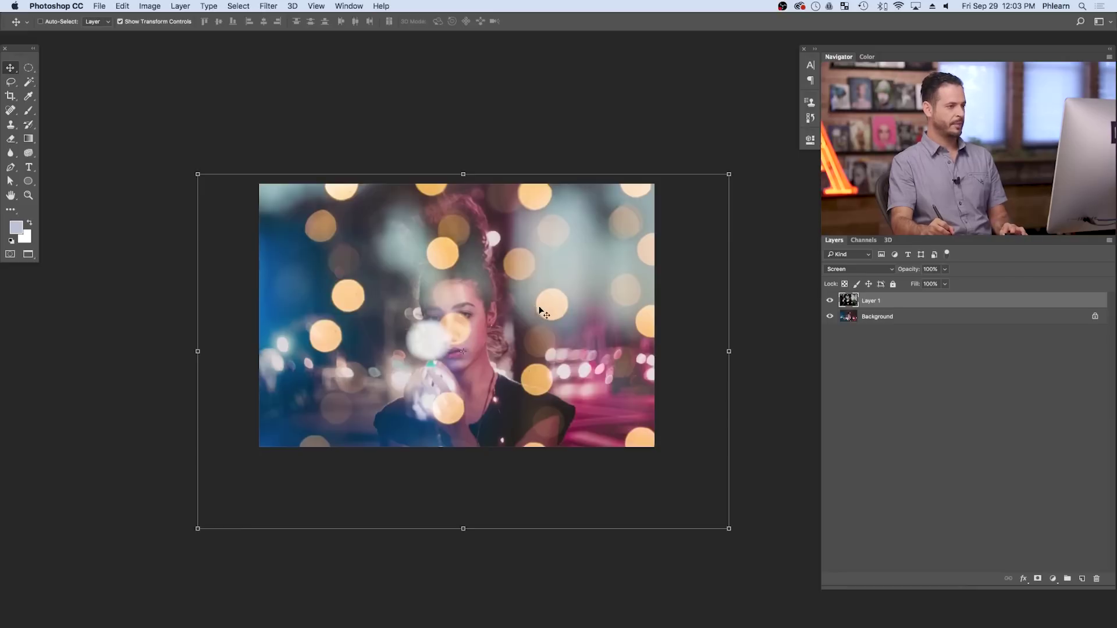
key("super+t")
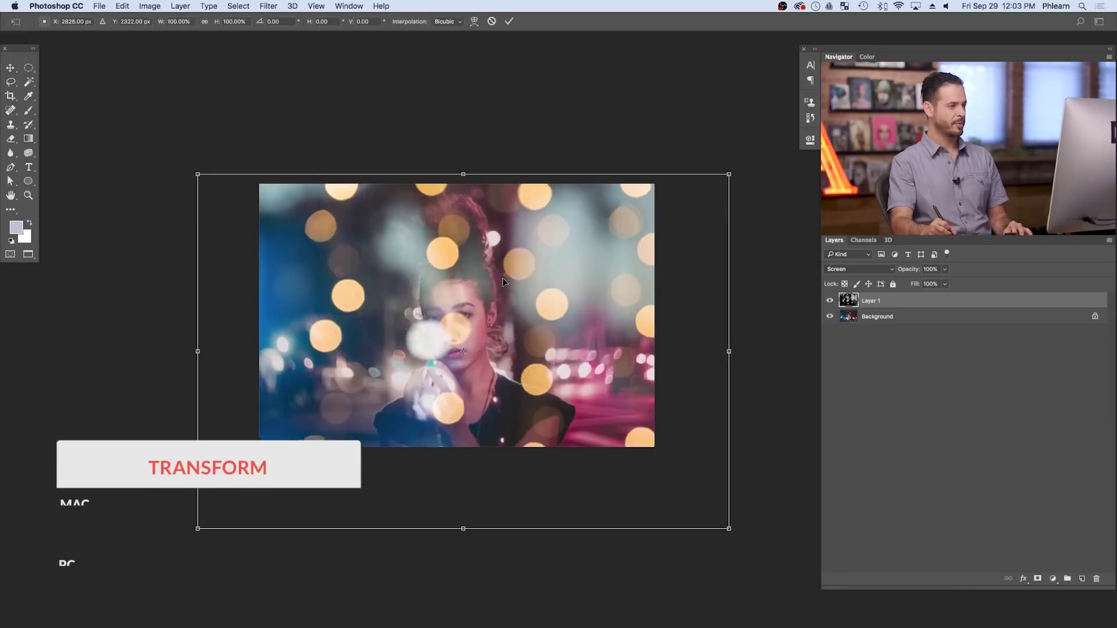
right_click(504, 280)
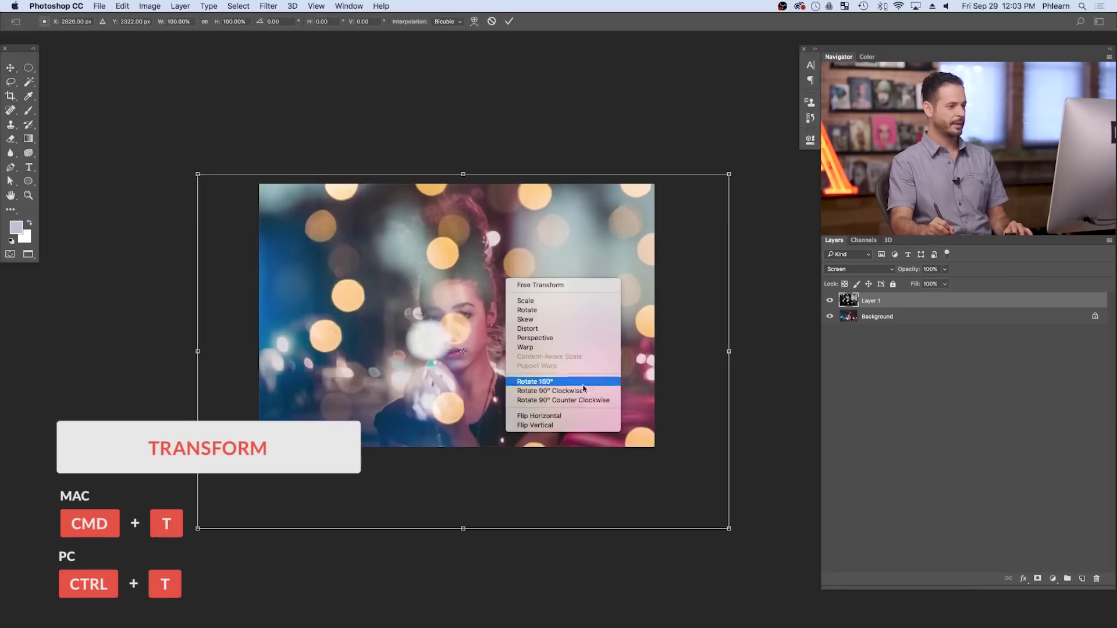
left_click(557, 428)
key("Return")
Scale the bokeh layer to about 87.4% and position it so the lights cover the whole portrait.
left_click_drag(580, 406, 608, 410)
key("super+t")
left_click_drag(770, 527, 704, 482)
key("Return")
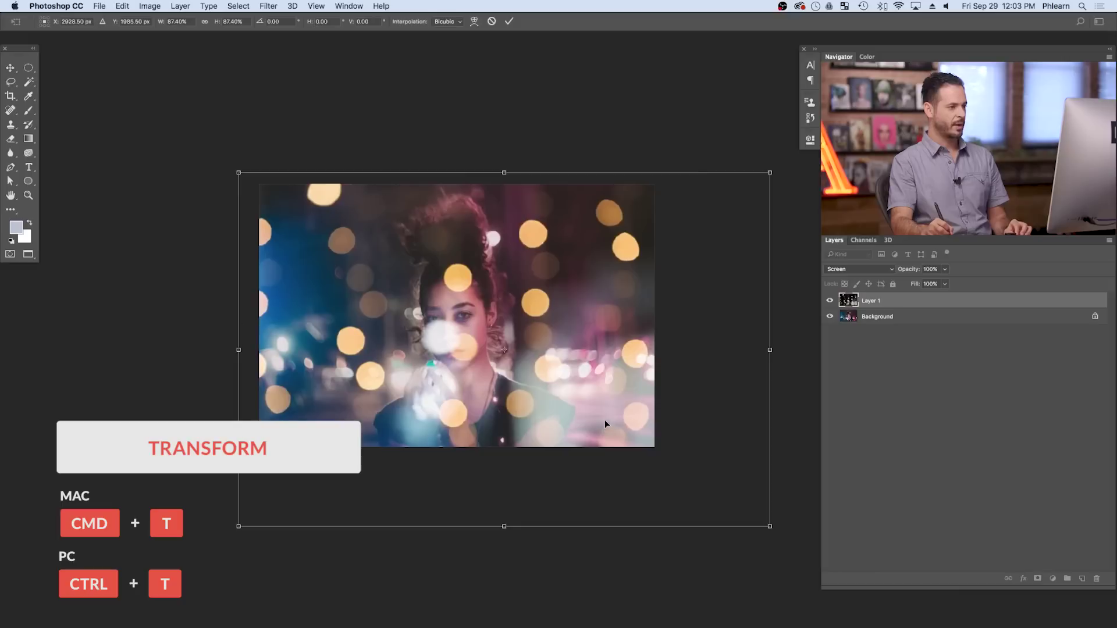
mouse_move(582, 429)
left_mouse_down()
mouse_move(588, 448)
mouse_move(570, 417)
left_mouse_up()
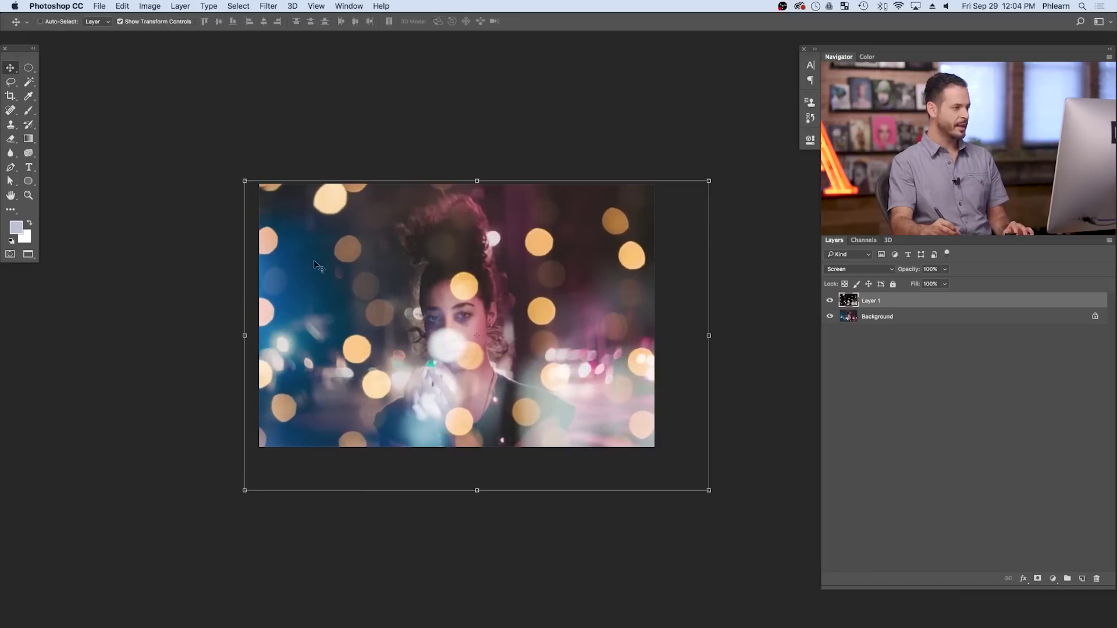
left_click_drag(580, 417, 571, 415)
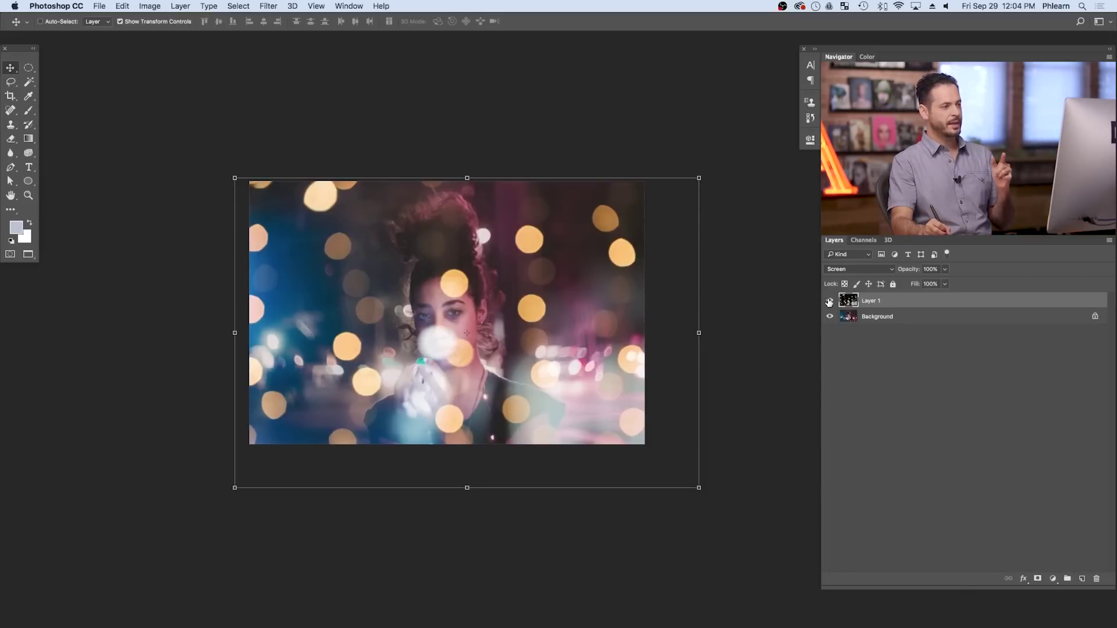
Convert the bokeh layer to a Smart Object and apply a Hue/Saturation adjustment with Hue at -163.
right_click(898, 303)
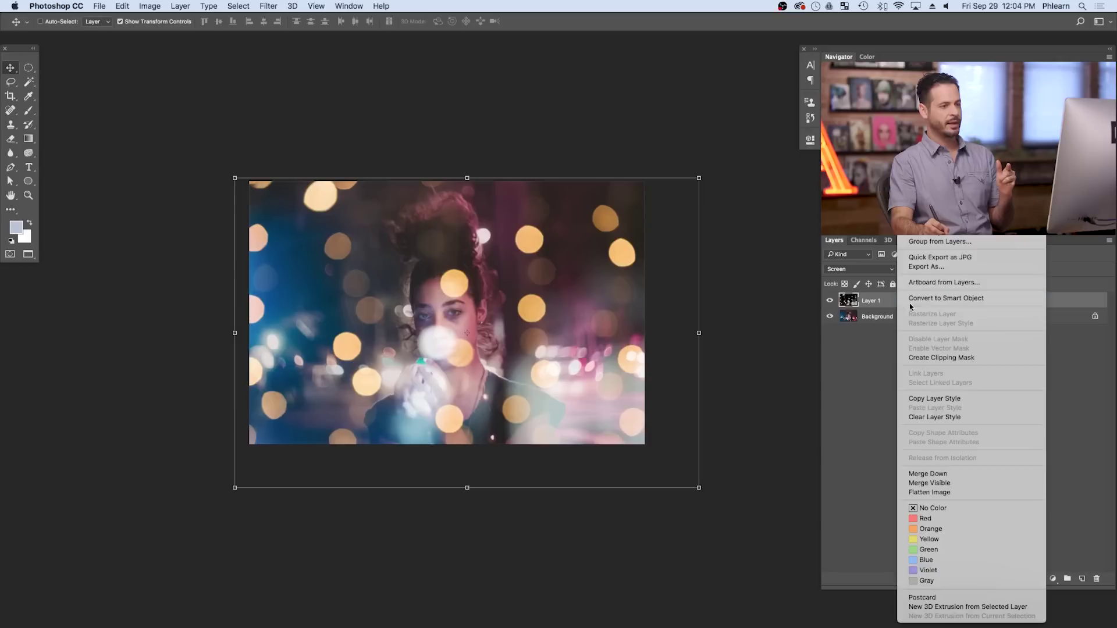
left_click(964, 298)
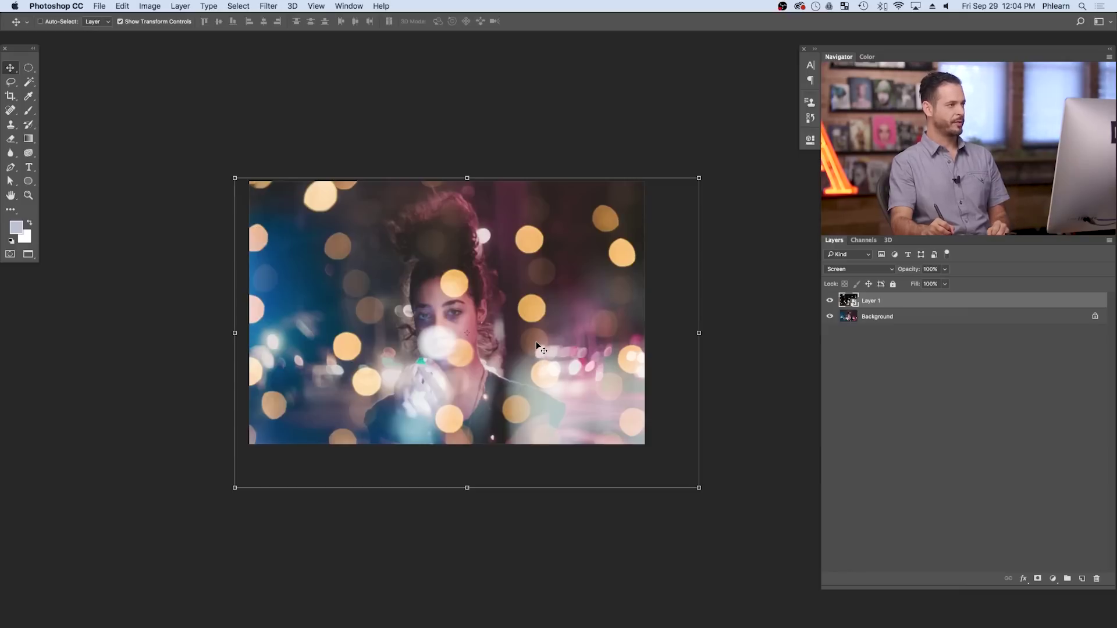
left_click(149, 6)
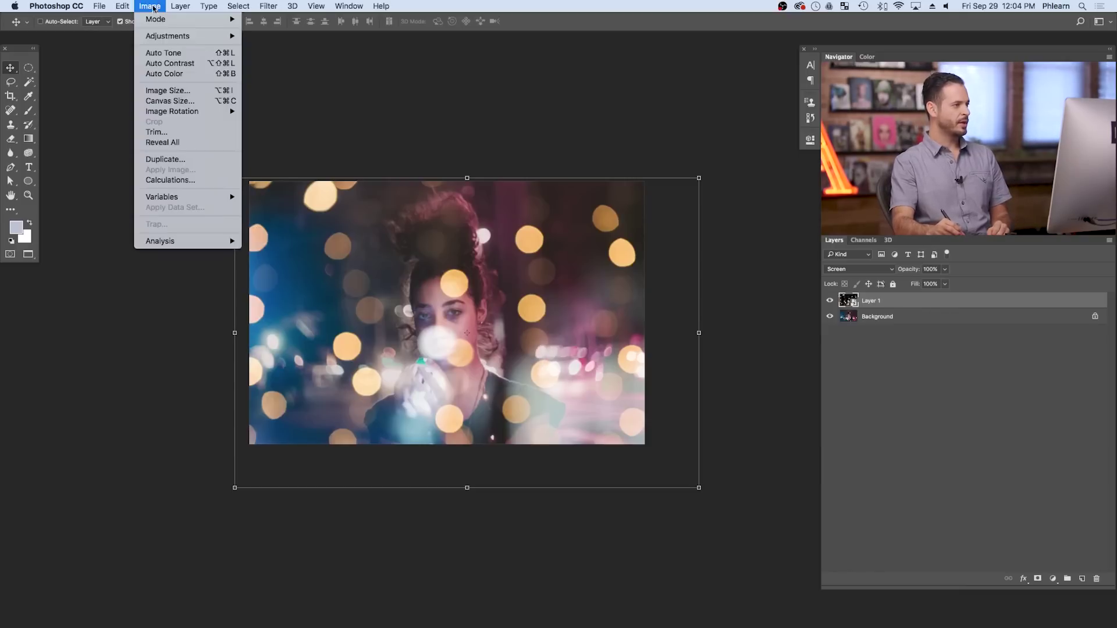
mouse_move(177, 36)
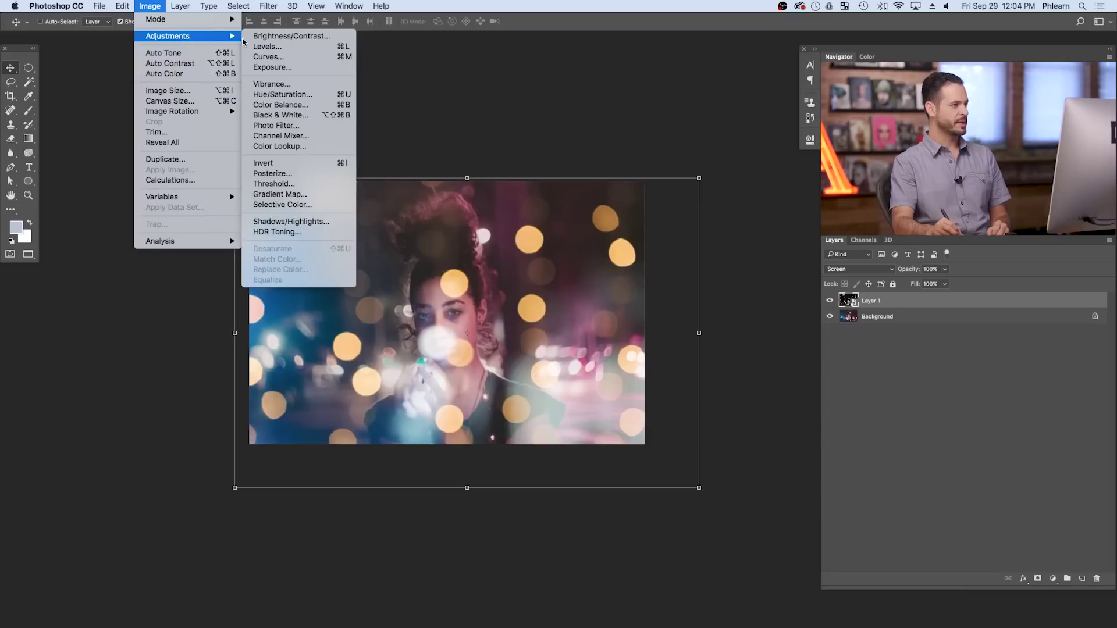
left_click(283, 95)
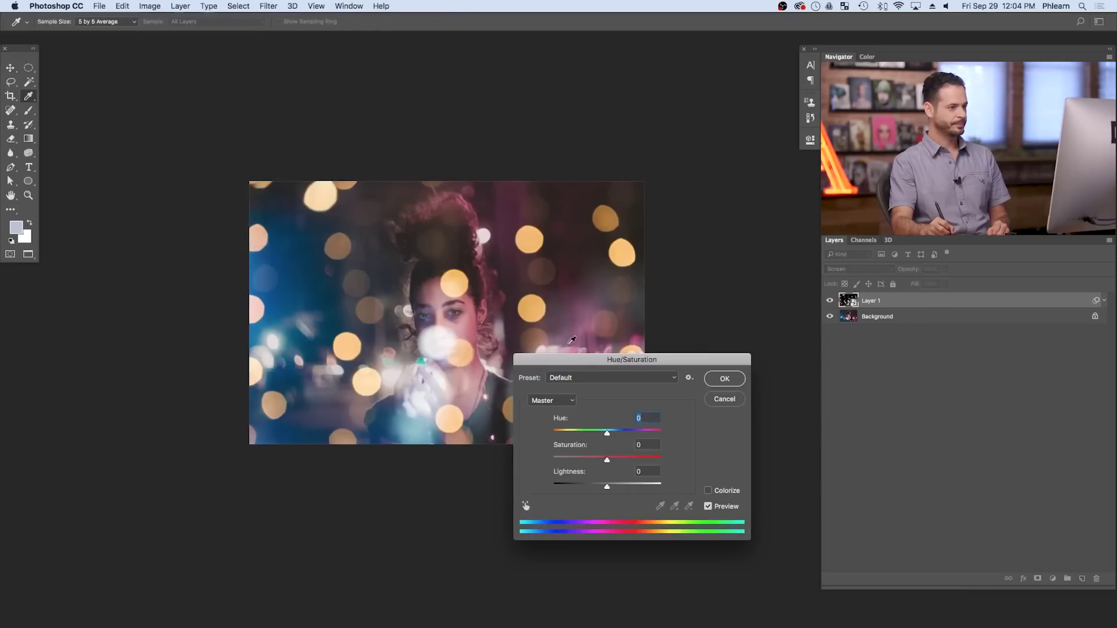
left_click_drag(607, 438, 560, 428)
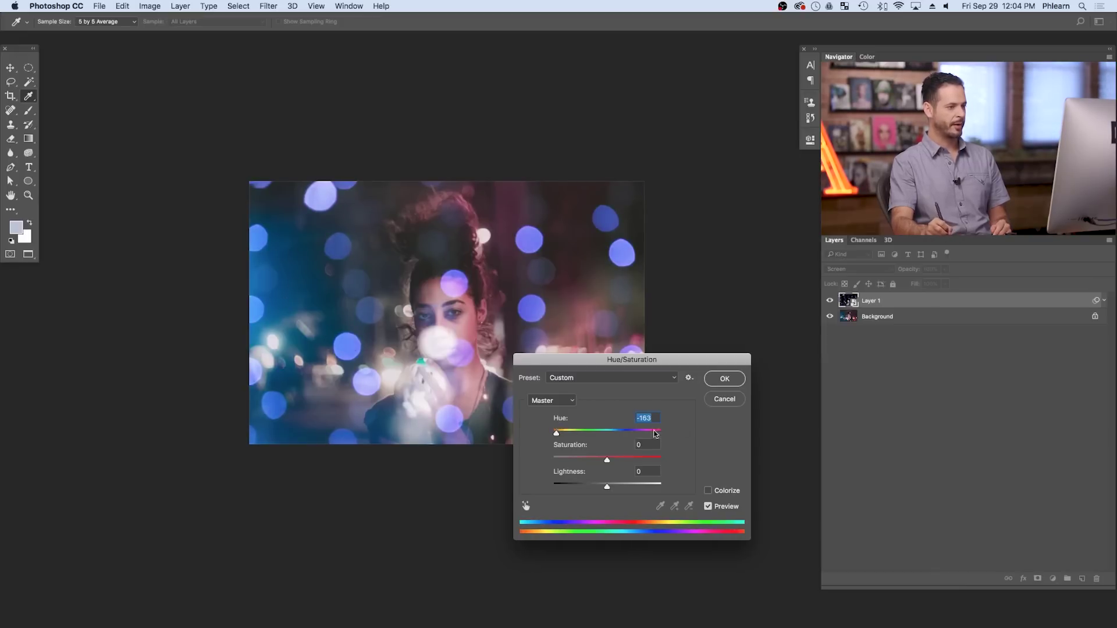
left_click(724, 379)
key("v")
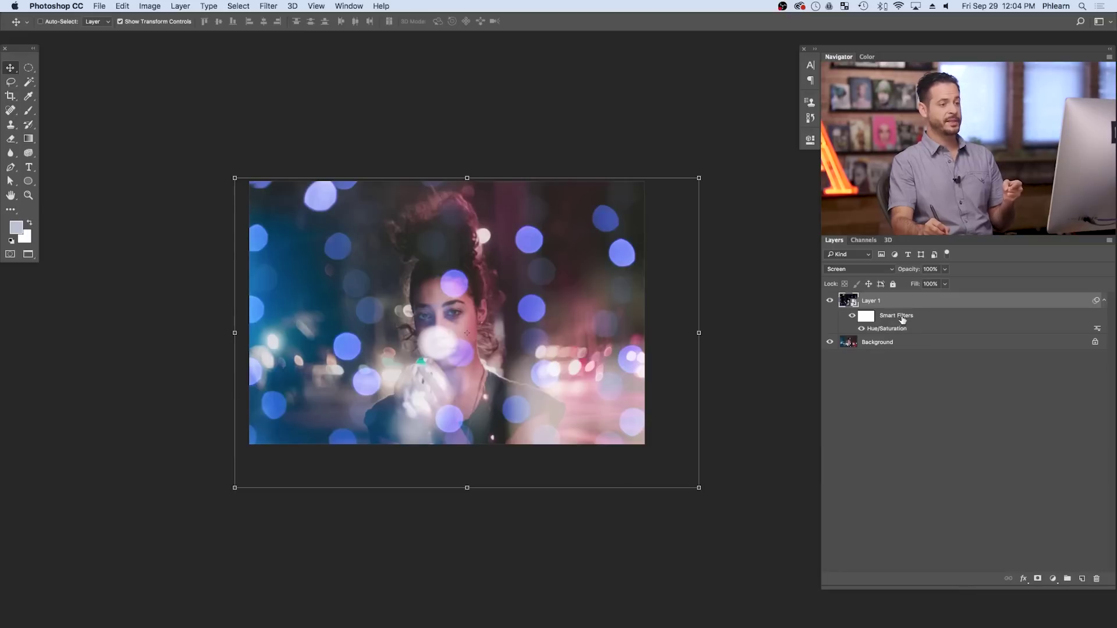
Compare the portrait with and without the Hue/Saturation smart filter, and with and without the bokeh layer.
left_click(861, 328)
left_click(861, 329)
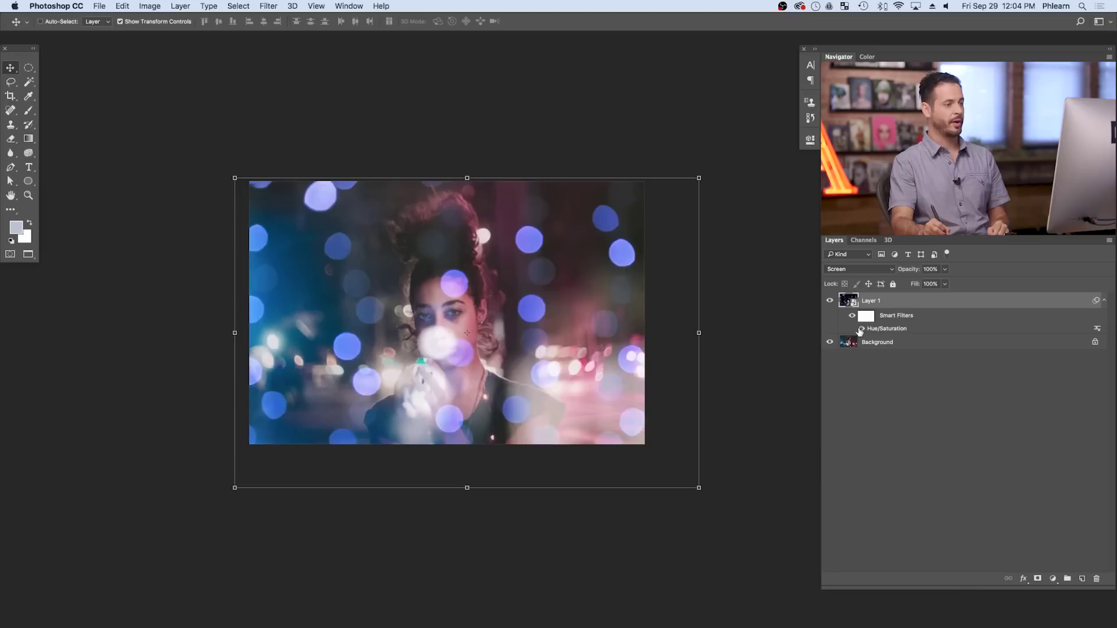
left_click(861, 329)
left_click(862, 329)
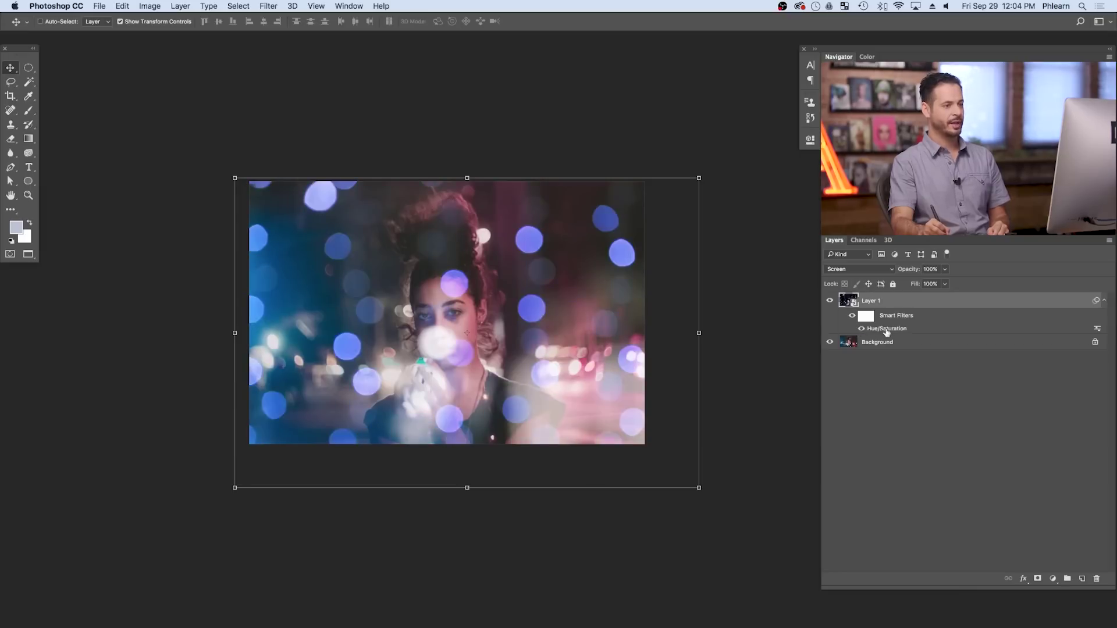
left_click(830, 301)
left_click(830, 301)
left_click(830, 301)
left_click(830, 301)
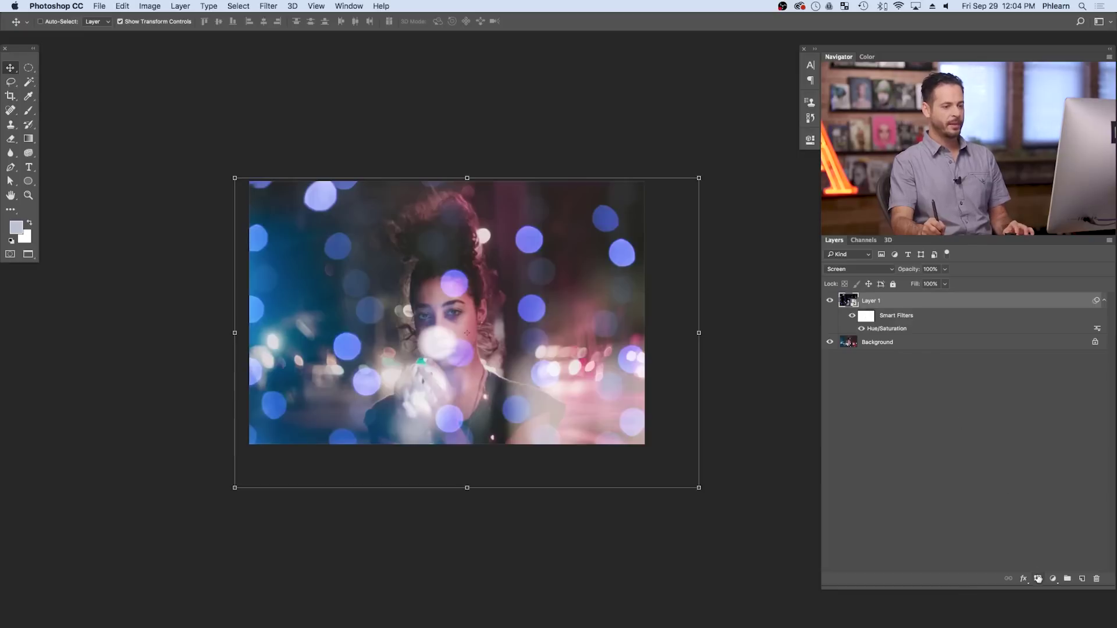
Add a layer mask to the bokeh layer and paint black with a soft brush of about 1472 px over the lights beside the woman's head.
left_click(1037, 579)
key("b")
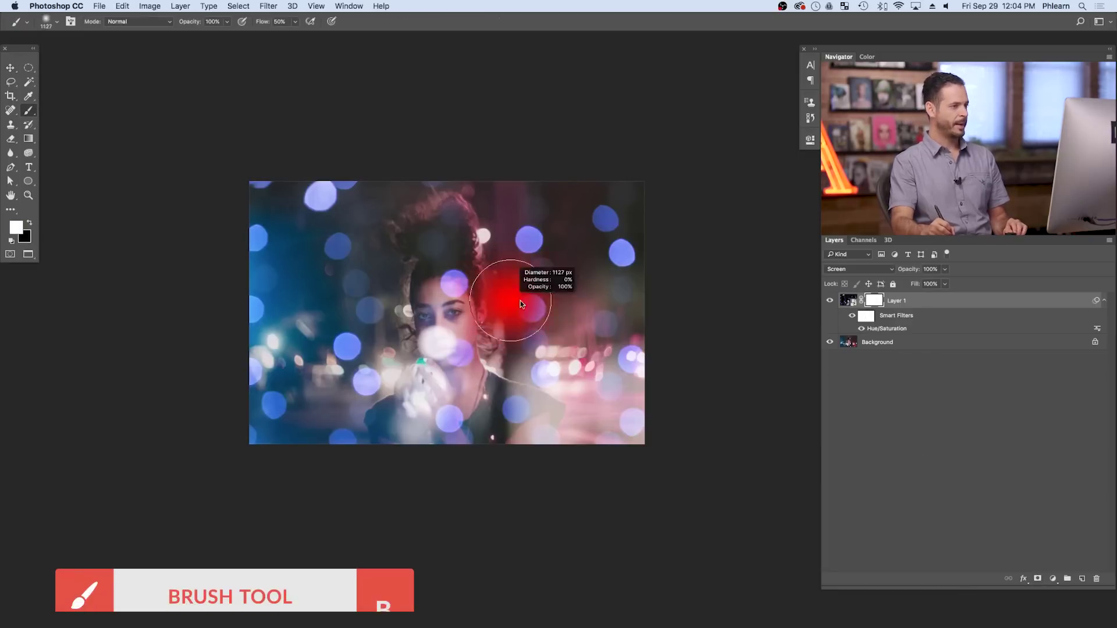
key("x")
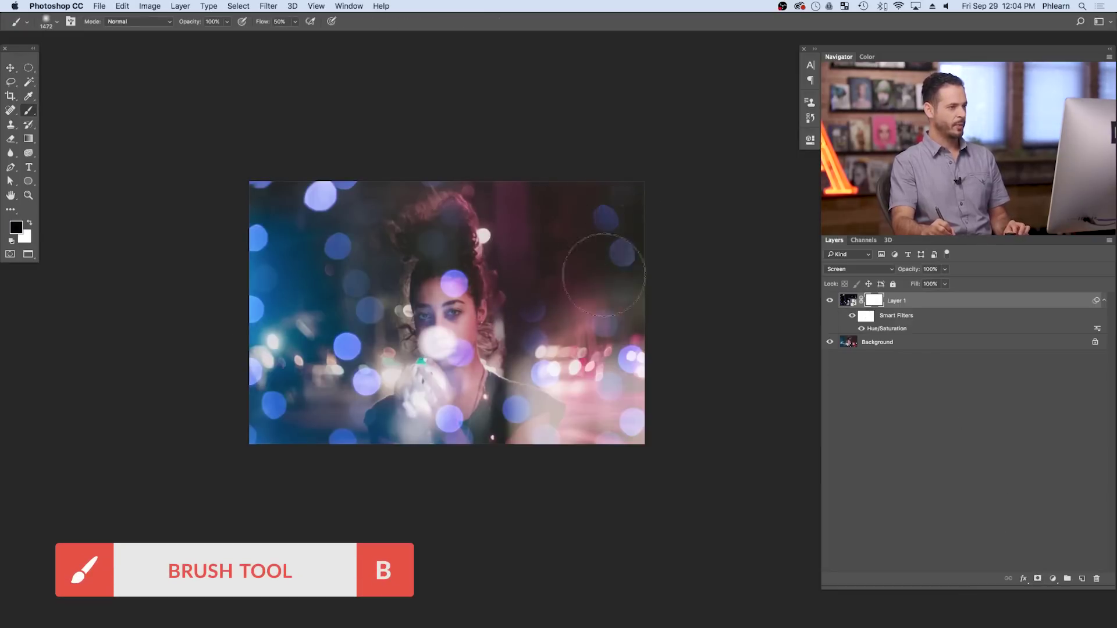
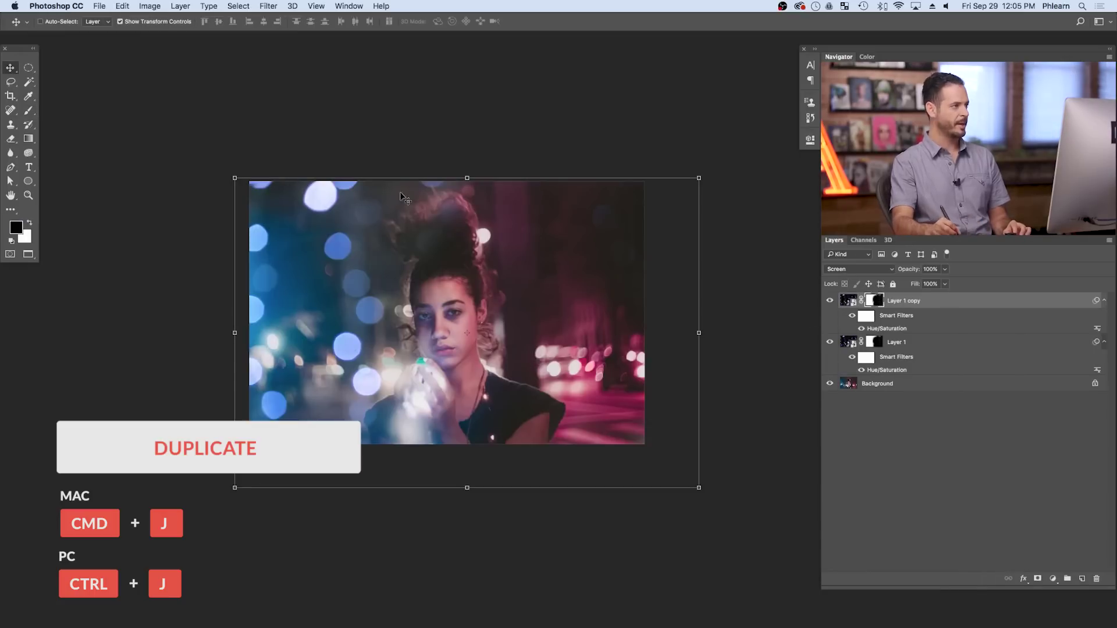
Fill the duplicated bokeh layer's mask with white and shift its lights slightly up and to the right.
left_click(122, 6)
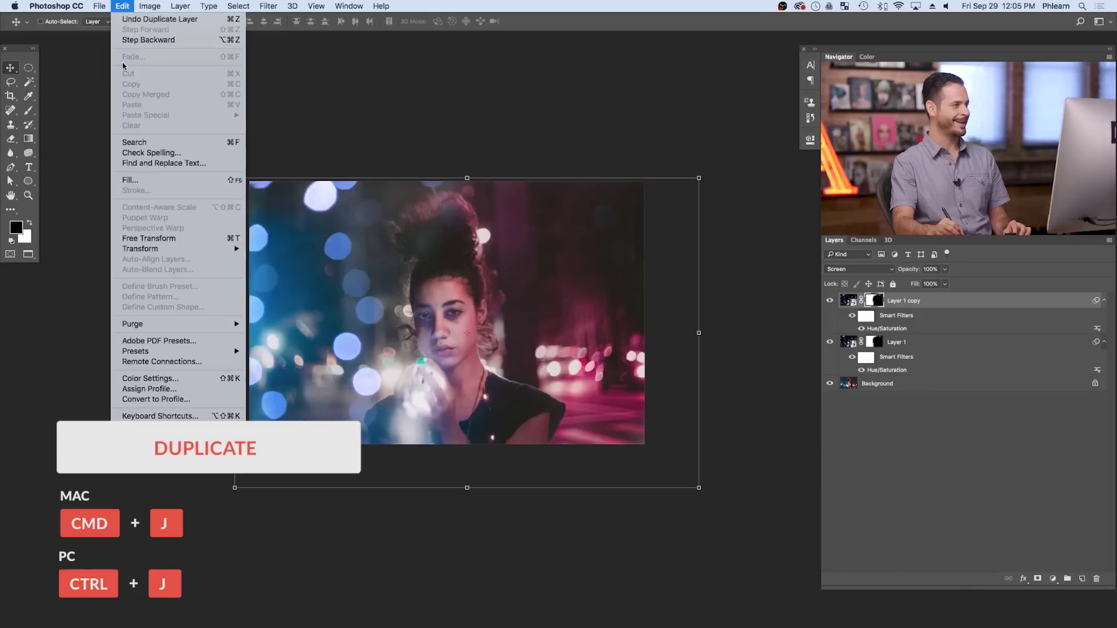
left_click(140, 180)
left_click(293, 120)
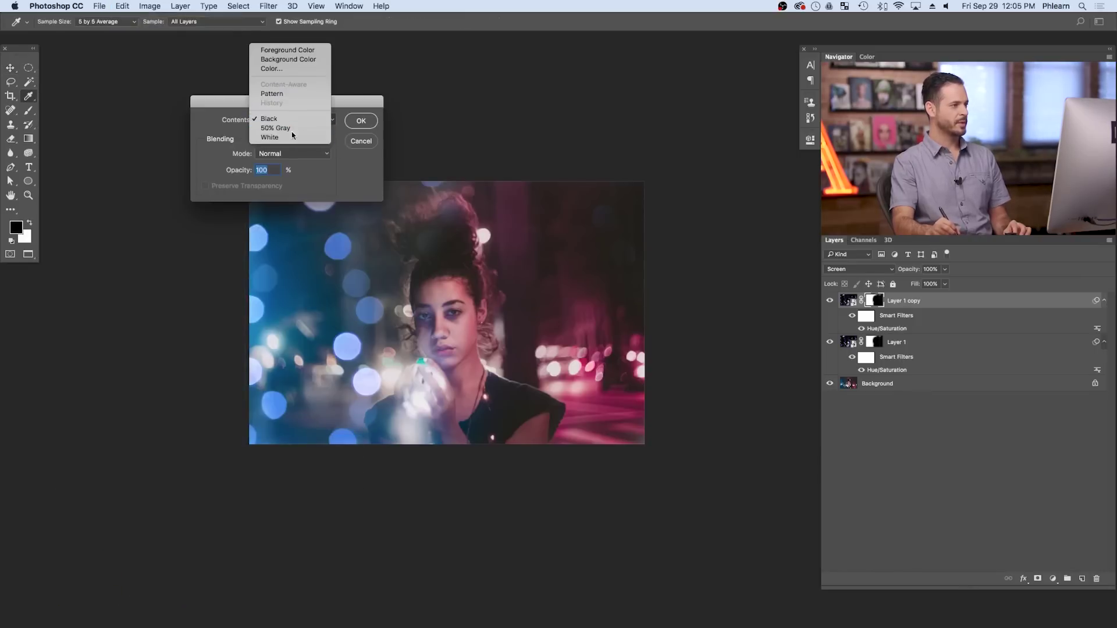
left_click(293, 137)
left_click(361, 121)
key("v")
left_click_drag(612, 413, 622, 406)
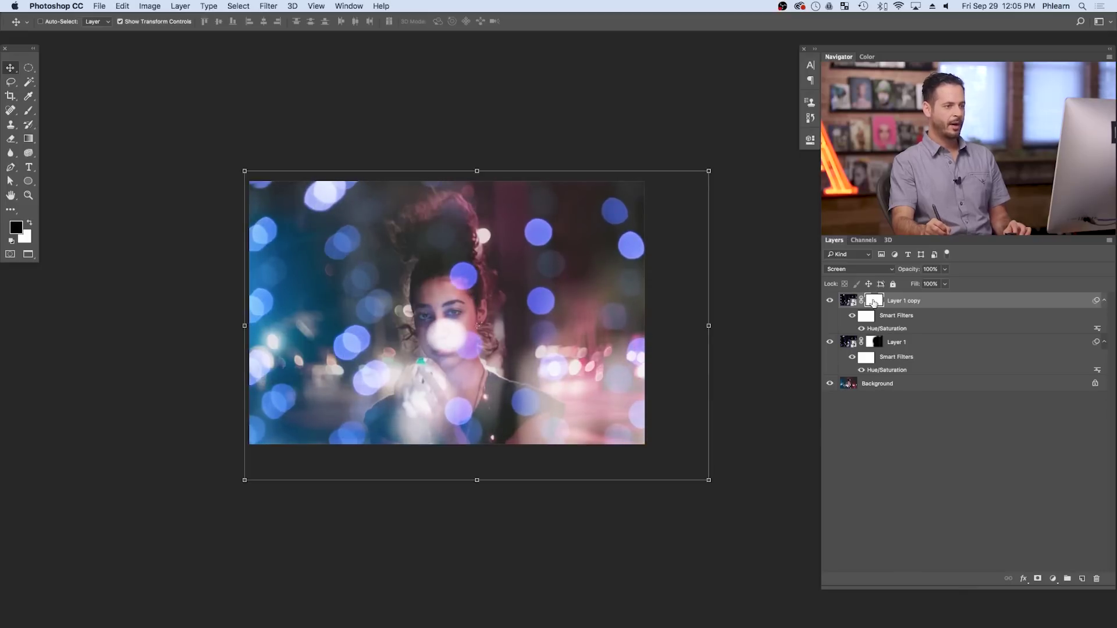
Paint black on the duplicate's mask with a brush of about 1472 px over the photo's left half and the woman.
key("b")
mouse_move(277, 237)
left_mouse_down()
mouse_move(251, 339)
mouse_move(262, 382)
mouse_move(379, 314)
mouse_move(454, 301)
mouse_move(459, 274)
mouse_move(471, 314)
mouse_move(448, 429)
mouse_move(408, 327)
left_mouse_up()
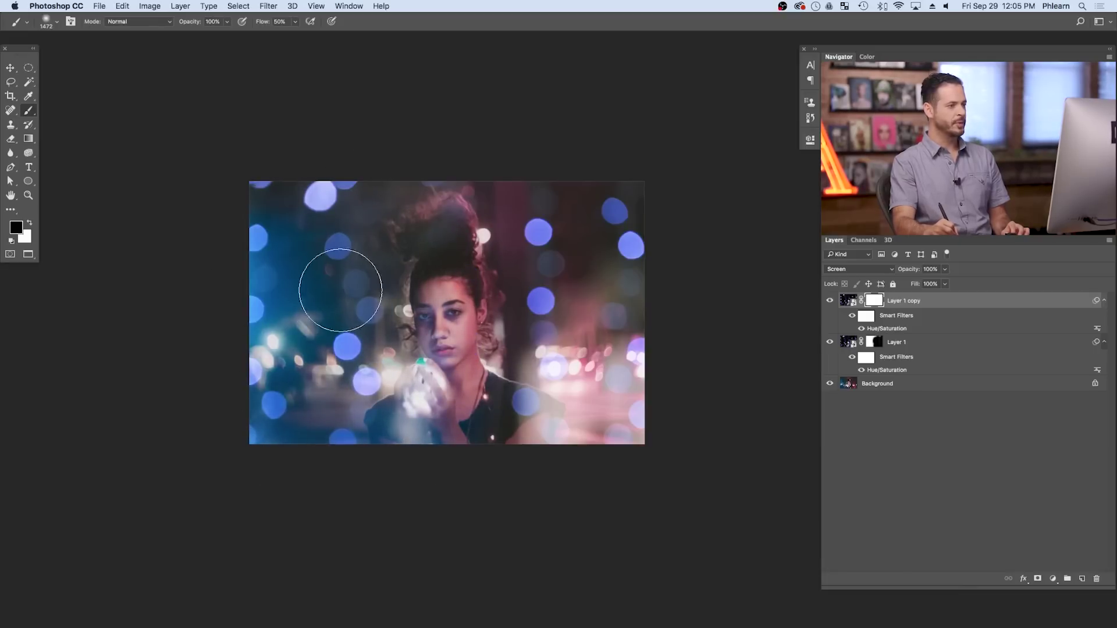
key("x")
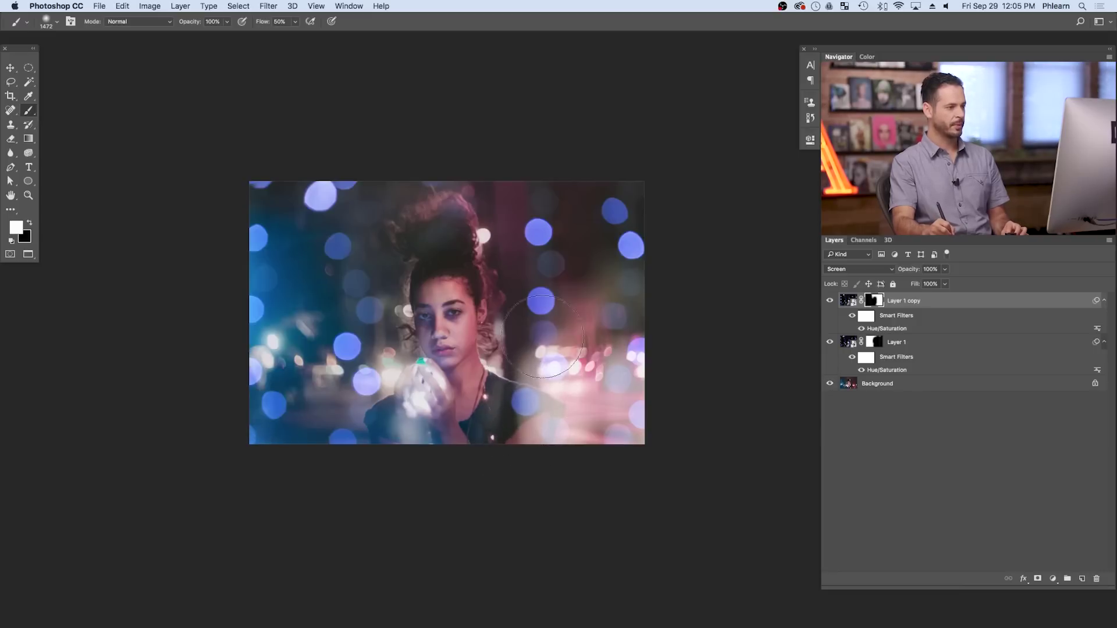
Compare the portrait with and without the duplicated bokeh layer.
left_click(830, 300)
left_click(830, 300)
left_click(830, 300)
left_click(830, 300)
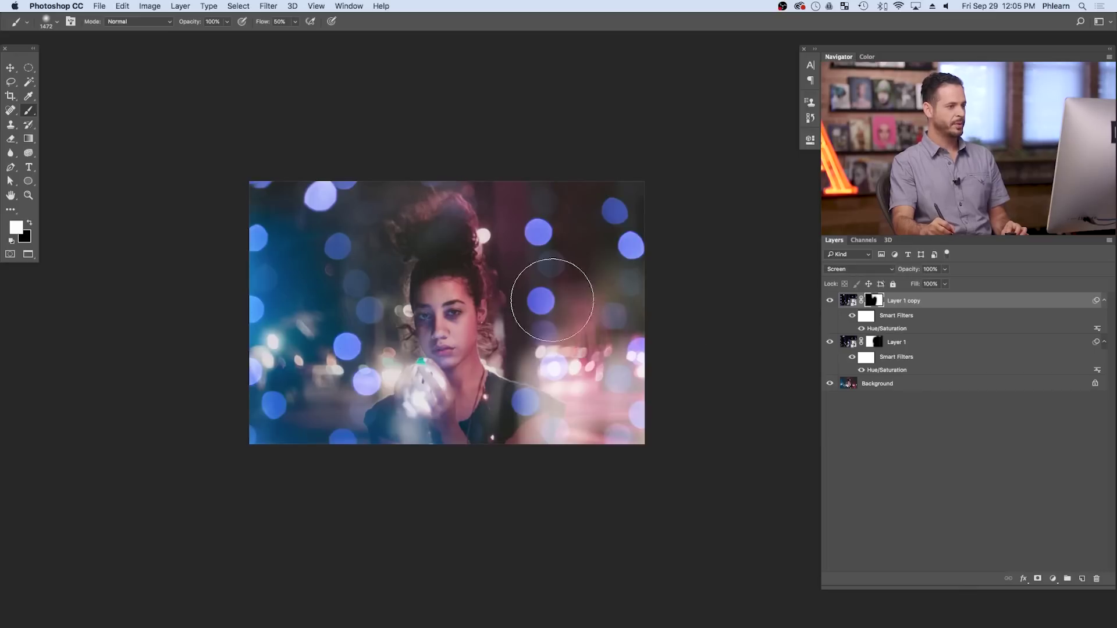
left_click(830, 300)
left_click(830, 300)
left_click(830, 301)
left_click(830, 300)
left_click(830, 301)
left_click(830, 300)
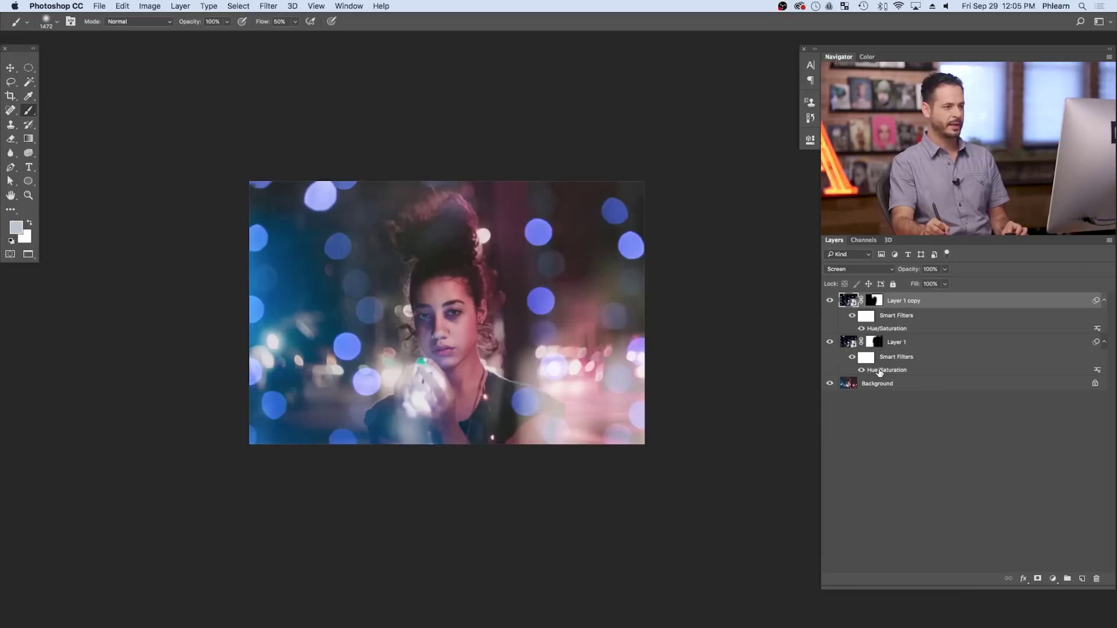
Recolor the duplicated bokeh layer pink by colorizing its Hue/Saturation smart filter with Hue 322 and Saturation about 77.
left_click_drag(680, 412, 641, 402)
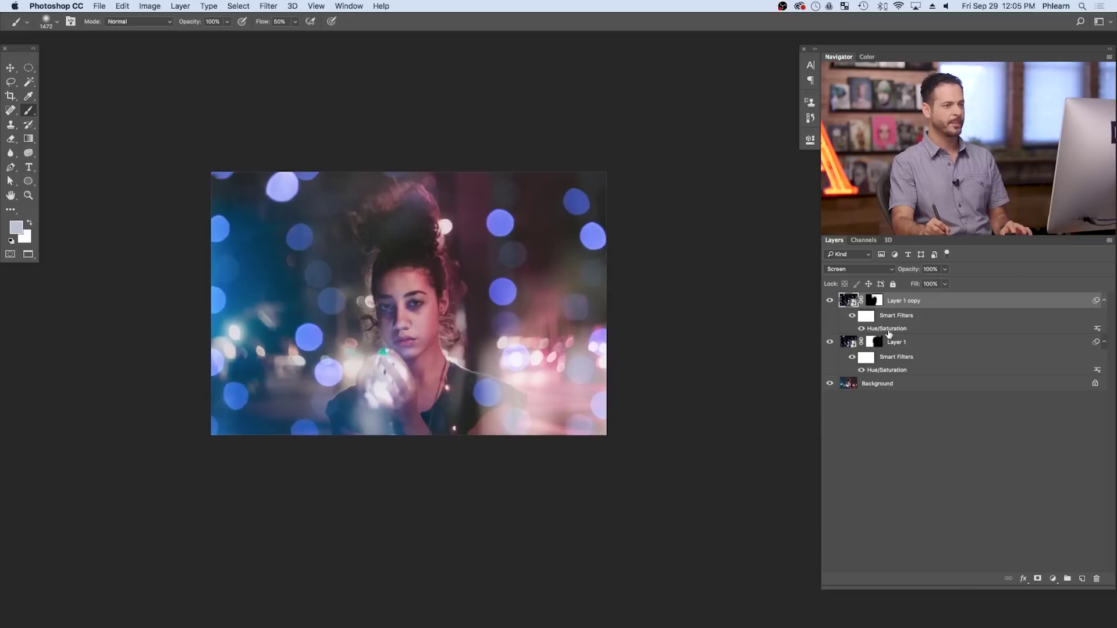
double_click(890, 329)
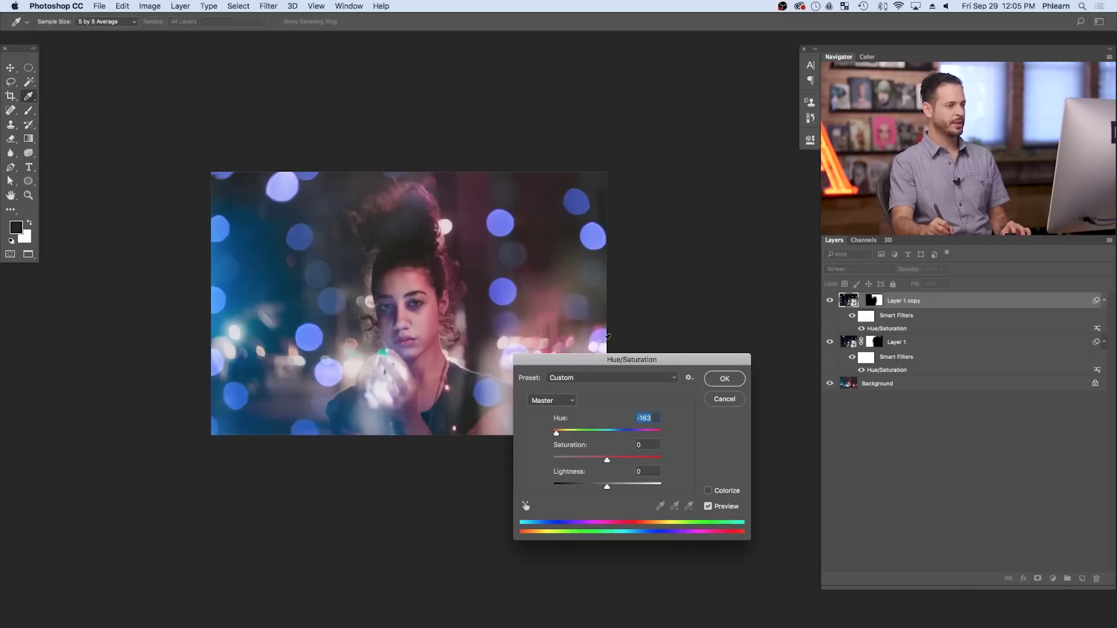
left_click_drag(545, 435, 601, 434)
left_click_drag(427, 441, 402, 399)
mouse_move(601, 435)
left_mouse_down()
mouse_move(547, 437)
mouse_move(582, 433)
left_mouse_up()
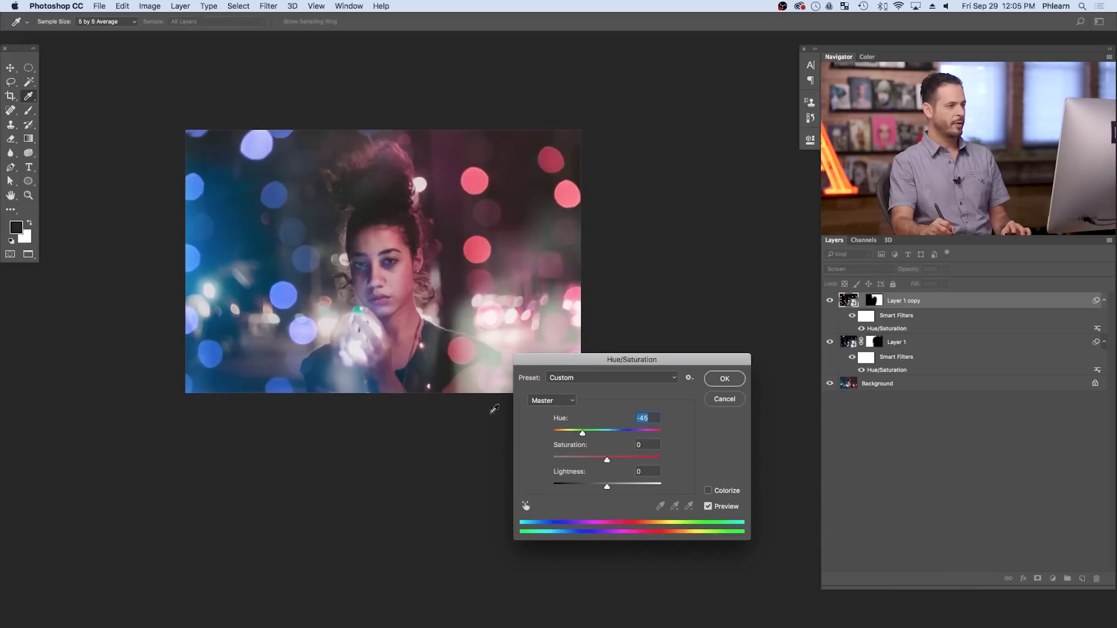
left_click_drag(456, 417, 404, 417)
mouse_move(587, 435)
left_mouse_down()
mouse_move(652, 434)
mouse_move(593, 434)
left_mouse_up()
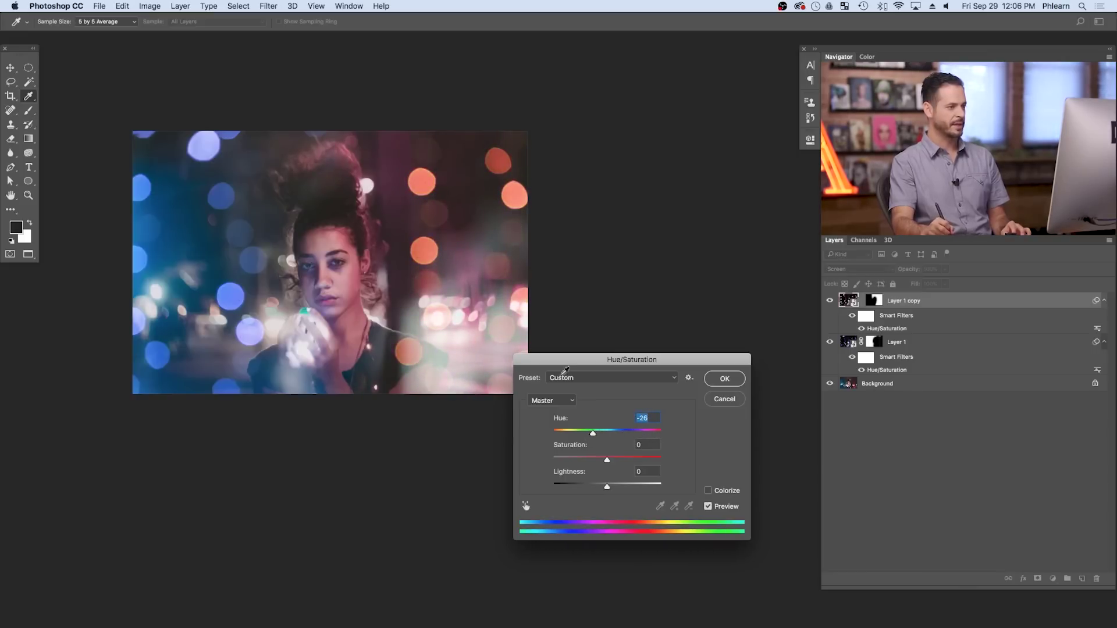
left_click_drag(591, 433, 573, 430)
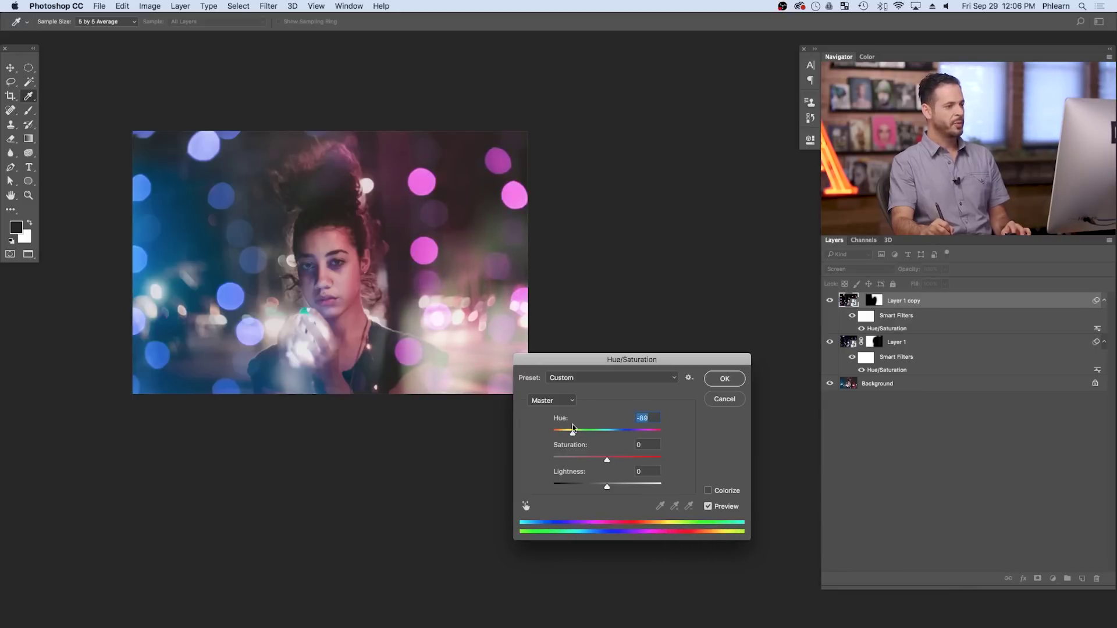
left_click(718, 491)
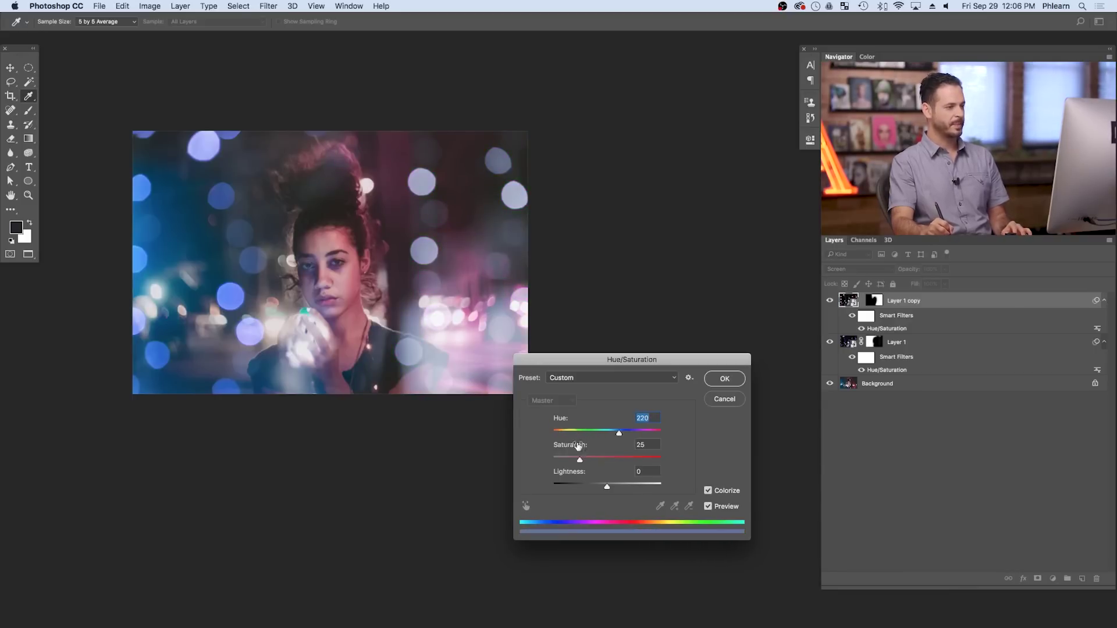
left_click_drag(618, 436, 549, 434)
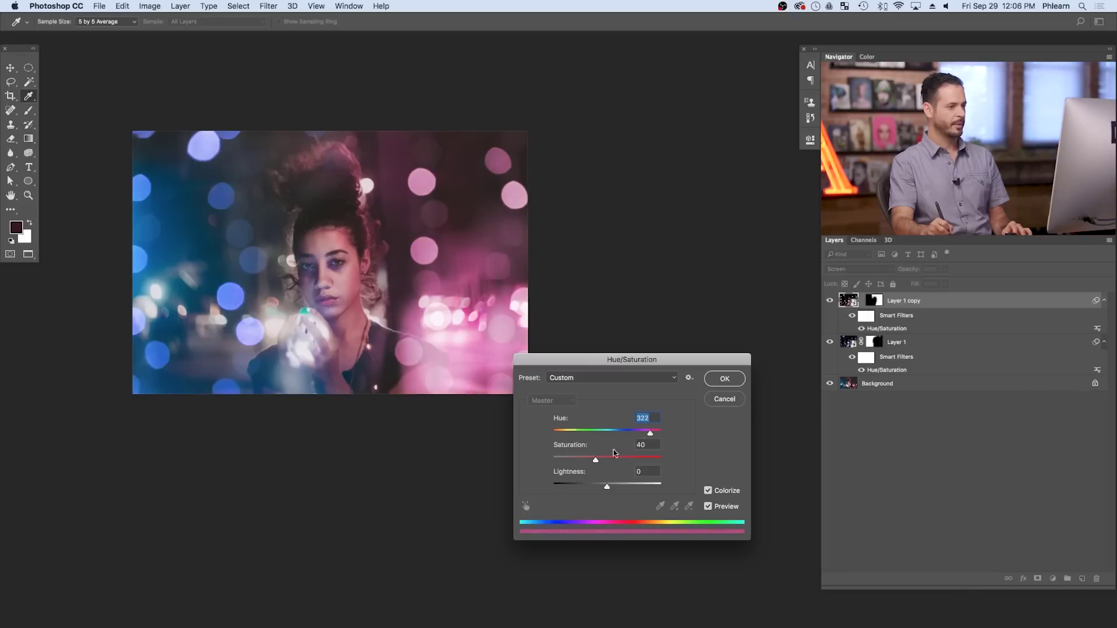
left_click_drag(647, 463, 587, 457)
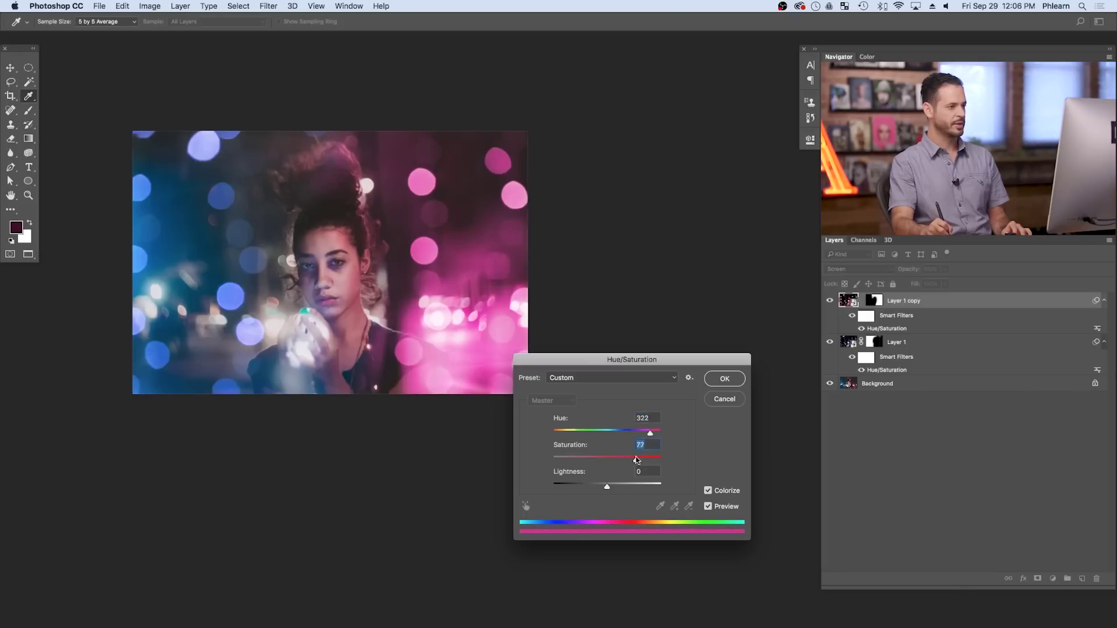
left_click(723, 386)
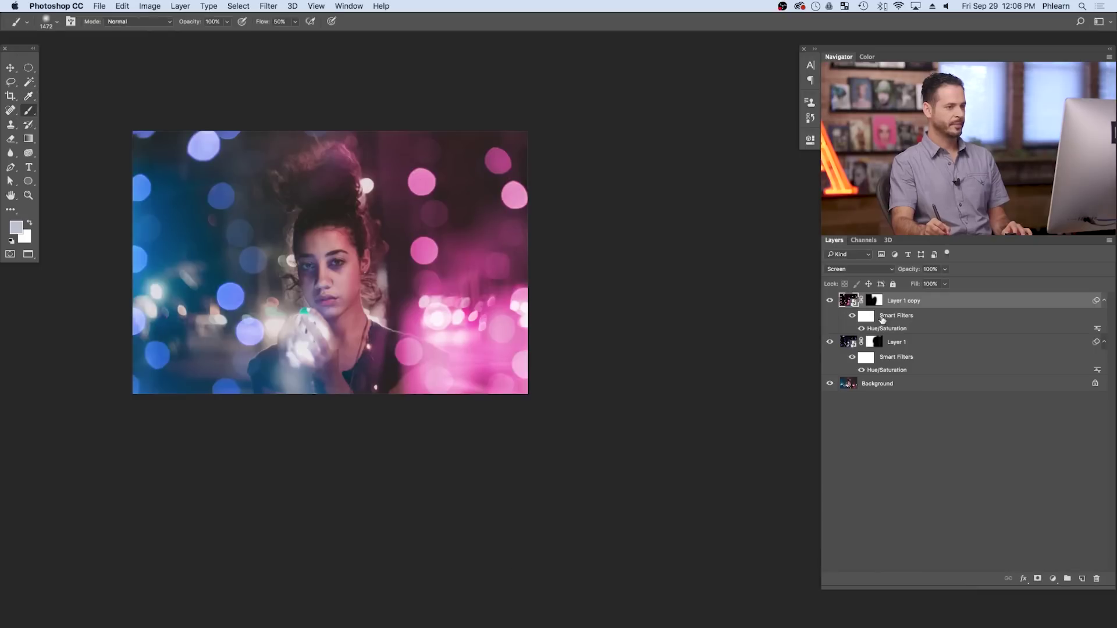
Refine the pink bokeh layer's mask with large soft brushes, painting black to clear the pink haze from the woman's shoulder and arm.
left_click(877, 300)
key("d")
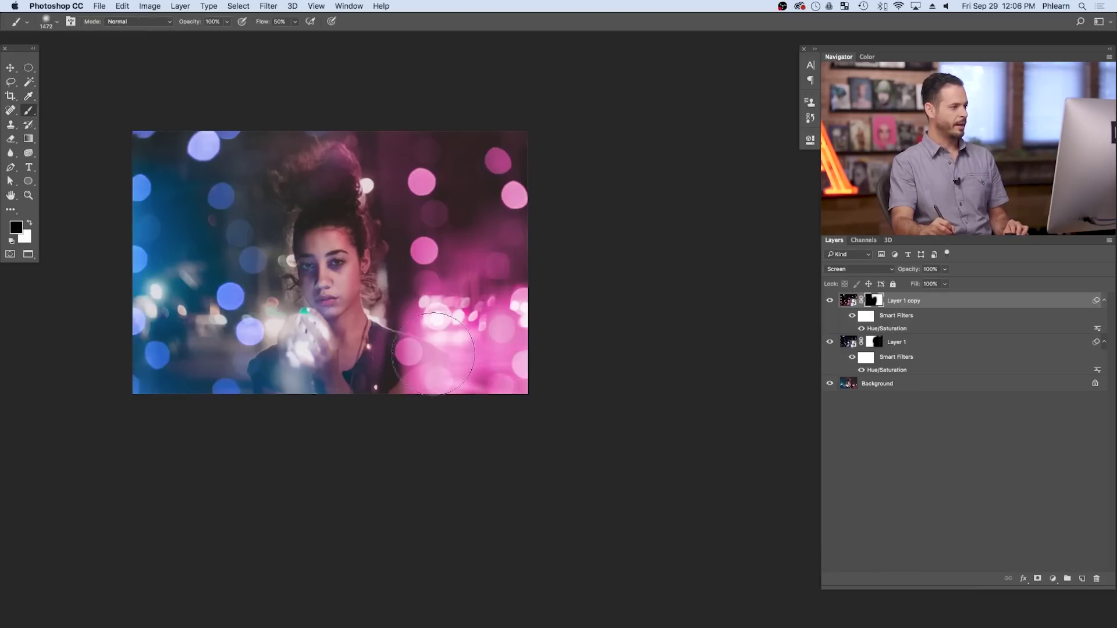
left_click_drag(429, 367, 449, 360)
key("x")
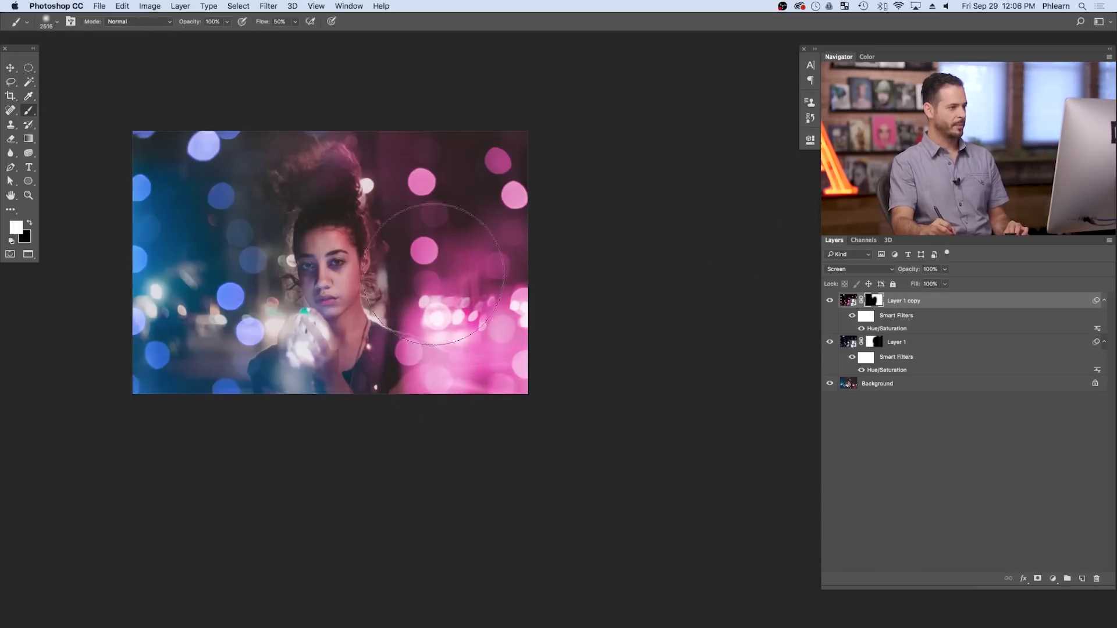
left_click_drag(362, 337, 391, 274)
key("x")
mouse_move(410, 375)
left_mouse_down()
mouse_move(378, 349)
mouse_move(432, 394)
left_mouse_up()
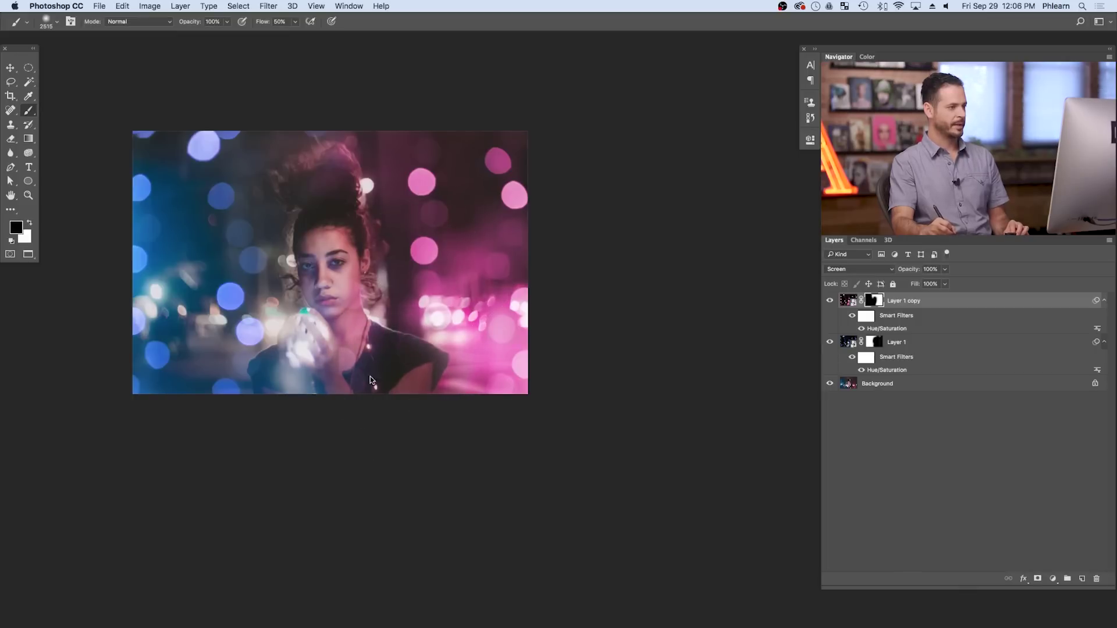
key("bracketleft")
key("bracketleft")
key("bracketleft")
key("bracketleft")
key("bracketleft")
key("bracketleft")
key("bracketleft")
key("bracketleft")
key("bracketleft")
key("bracketleft")
key("bracketleft")
key("bracketleft")
left_click_drag(401, 464, 451, 480)
Compare the portrait with and without the pink bokeh layer and with and without the blue one.
left_click(830, 301)
left_click(829, 301)
left_click(829, 301)
left_click(829, 301)
left_click(830, 300)
left_click(830, 301)
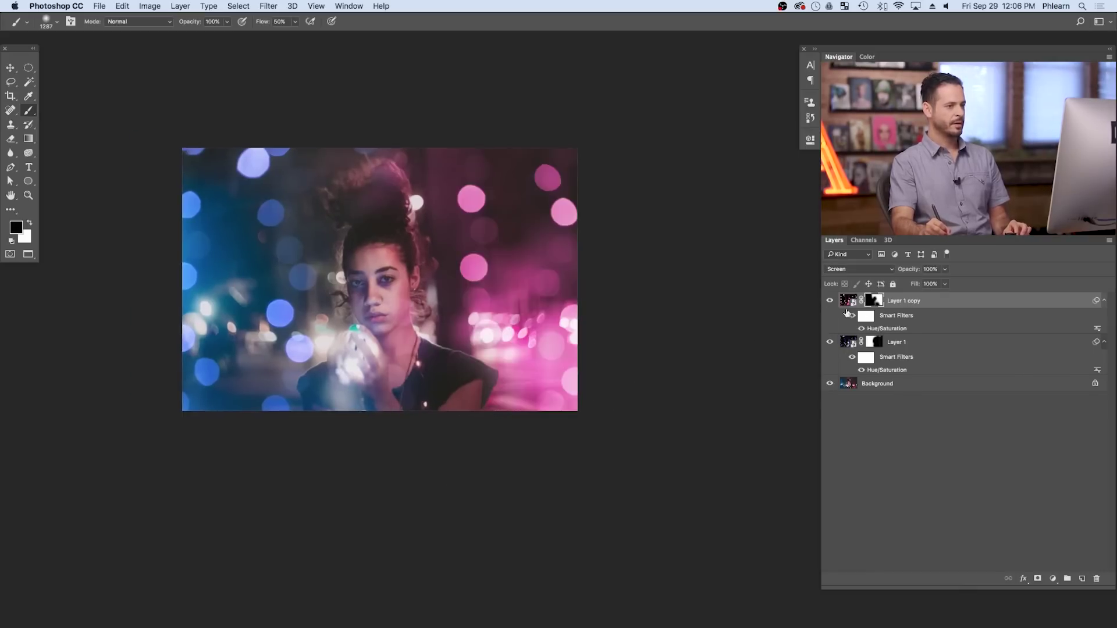
left_click(830, 342)
left_click(830, 342)
left_click(830, 344)
left_click(829, 345)
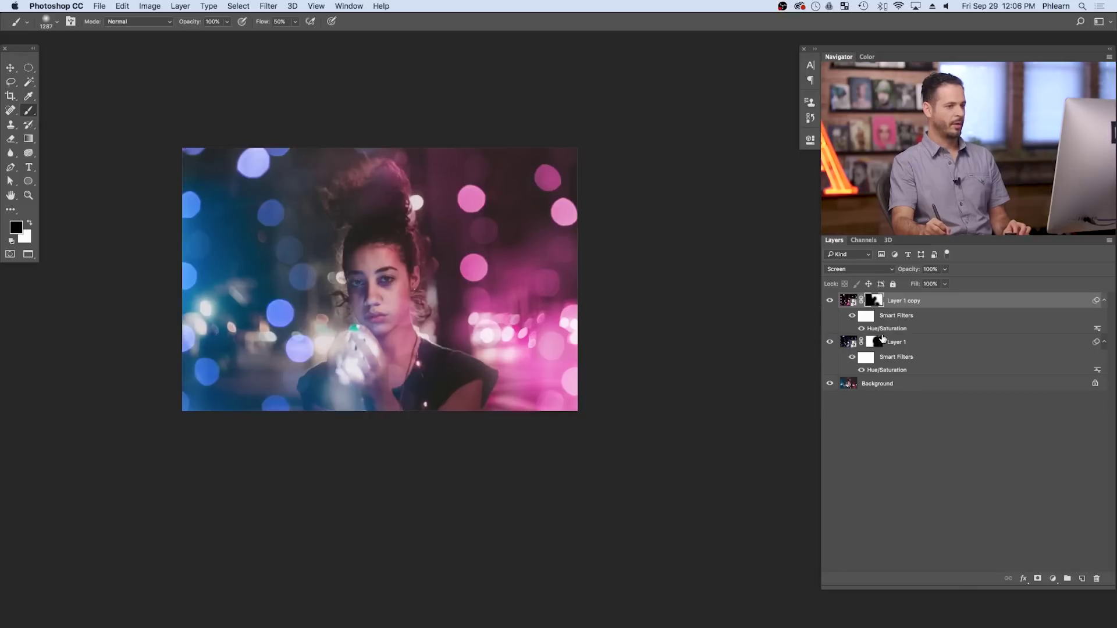
left_click(881, 340)
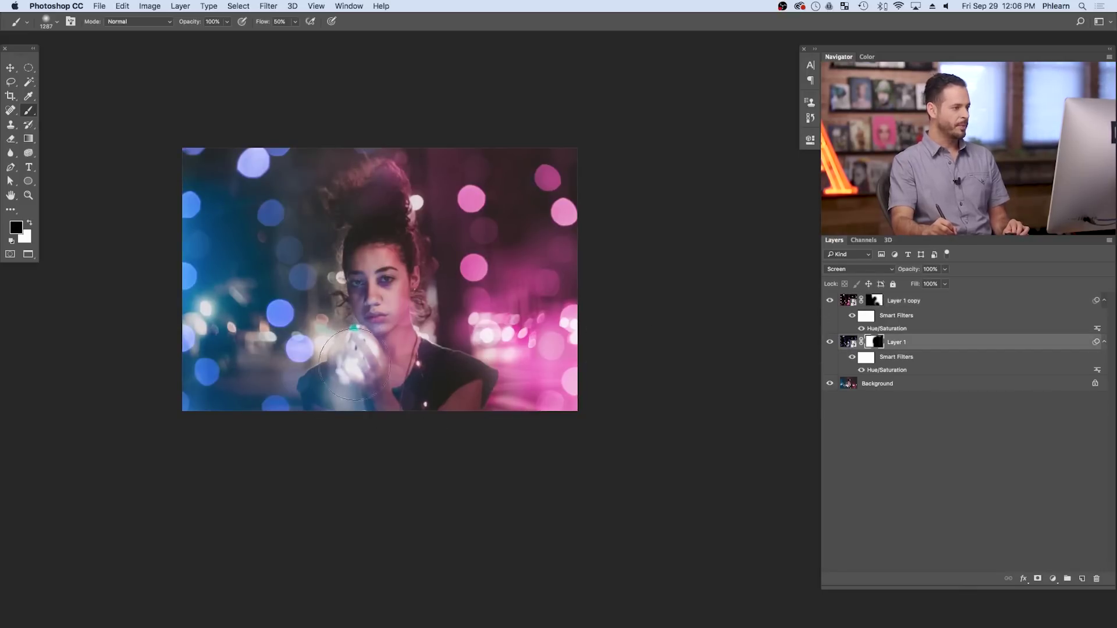
Duplicate the pink bokeh layer and fill the new copy's mask with white.
left_click_drag(926, 307, 1082, 578)
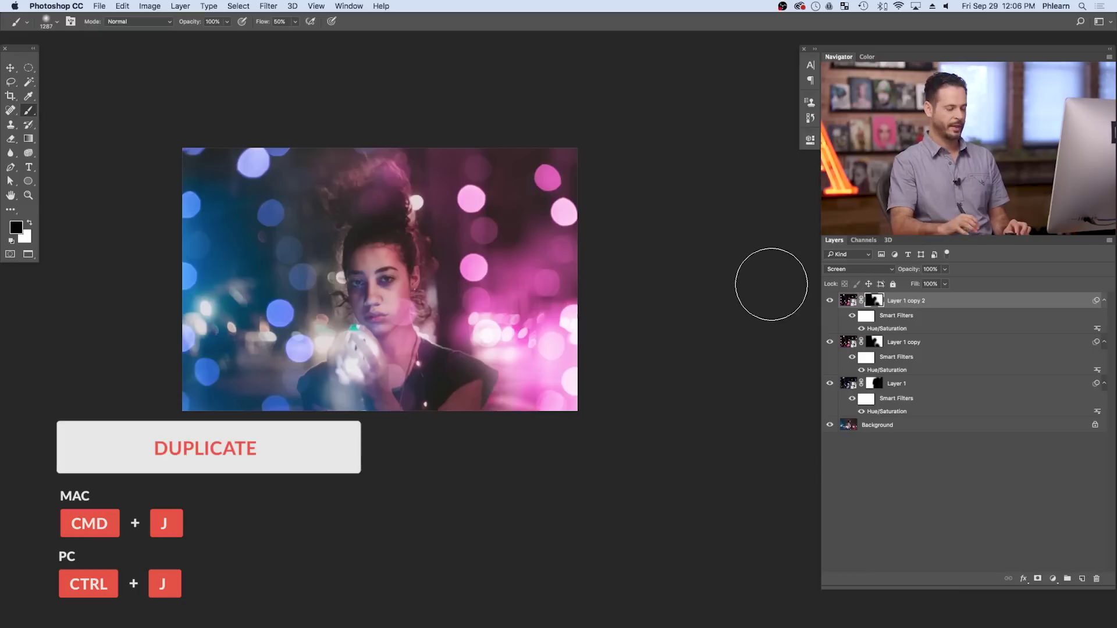
key("shift+BackSpace")
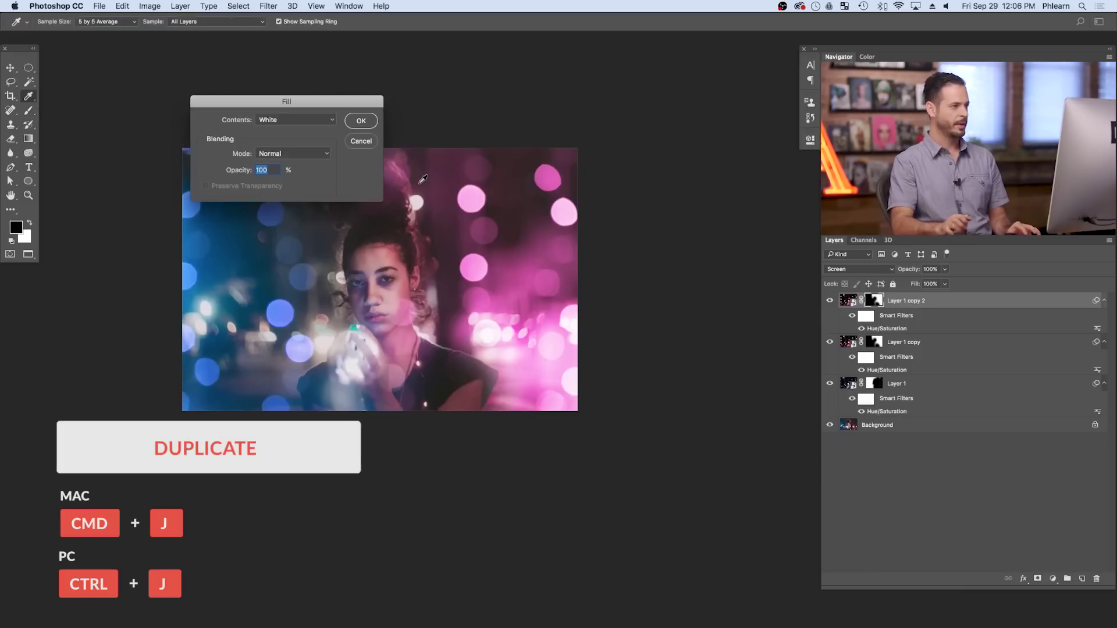
left_click(360, 124)
Scale the new bokeh copy to about 37.55% and position it over the woman's hands and chest.
key("ctrl+t")
left_click_drag(643, 138, 498, 234)
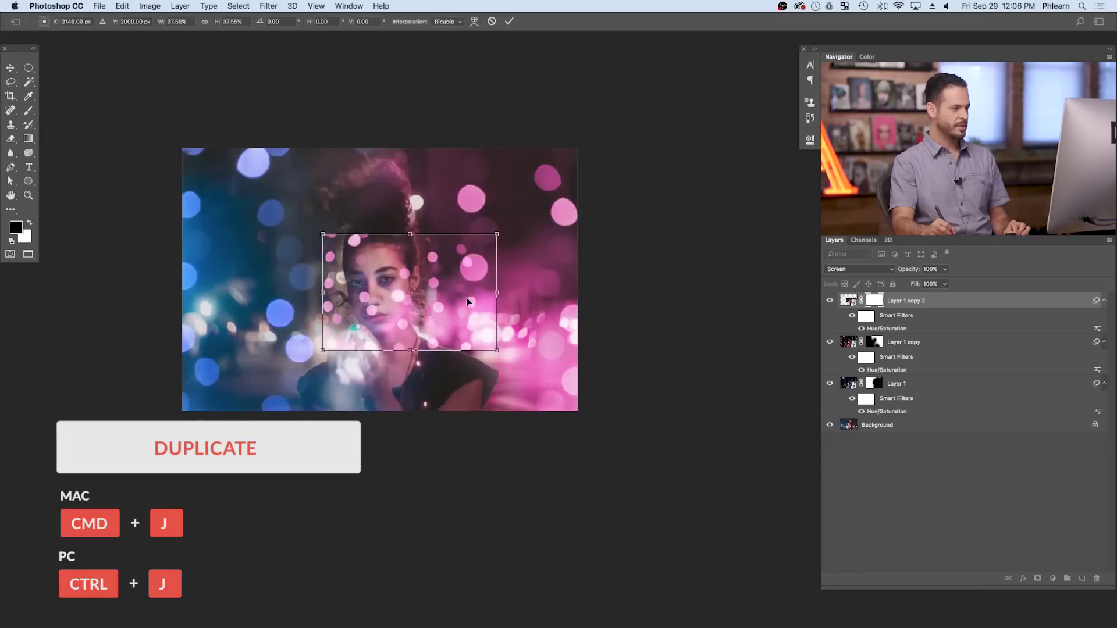
key("Return")
key("b")
left_click(465, 322)
key("Escape")
key("v")
left_click_drag(420, 329, 389, 372)
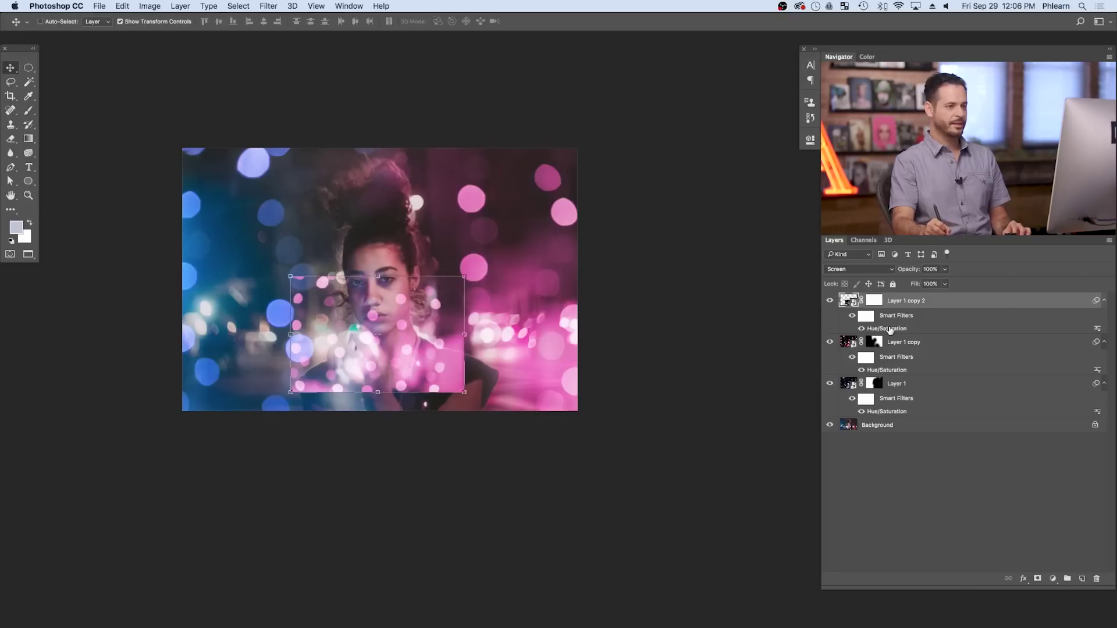
Set the Saturation to 6 in the small bokeh copy's Hue/Saturation smart filter.
double_click(891, 329)
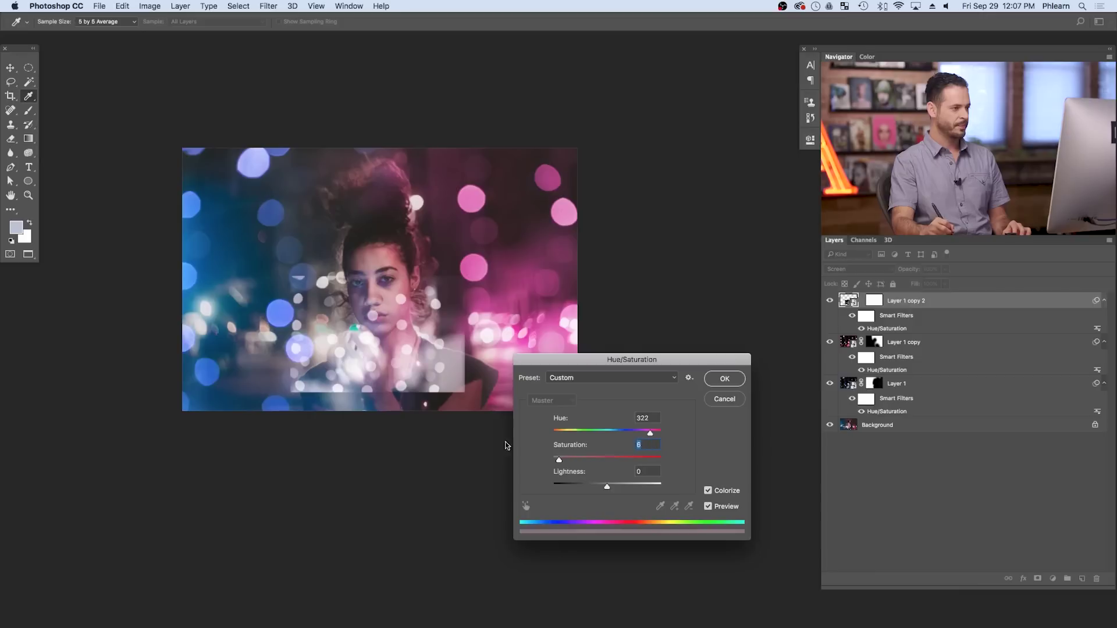
left_click(730, 380)
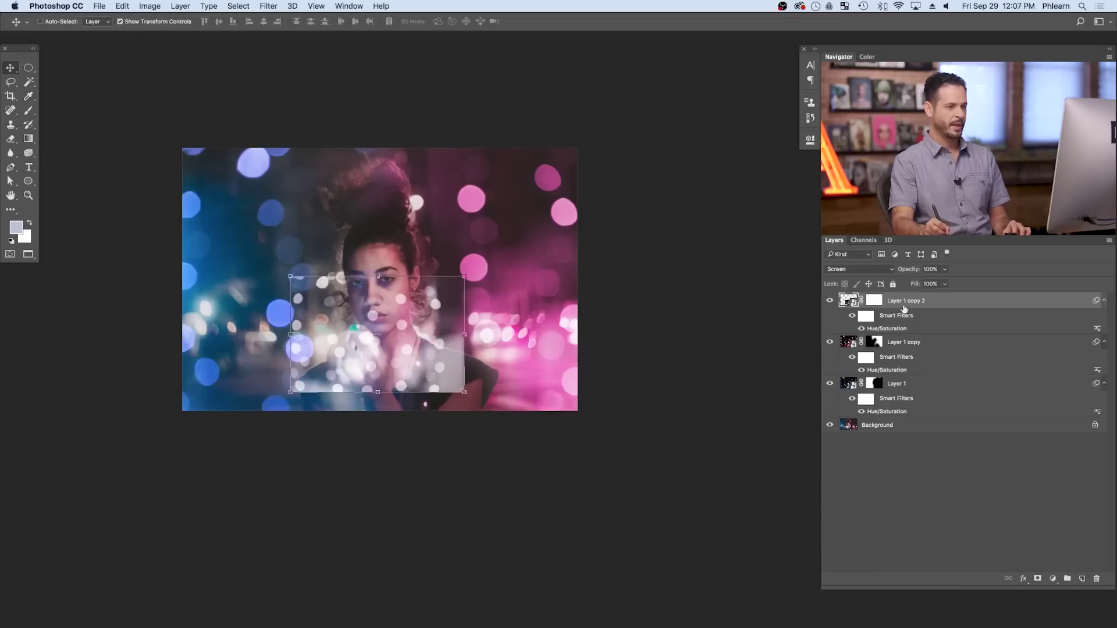
Paint black on the small bokeh copy's mask with a soft brush to hide its hard edges and the lights over the face and chest.
key("b")
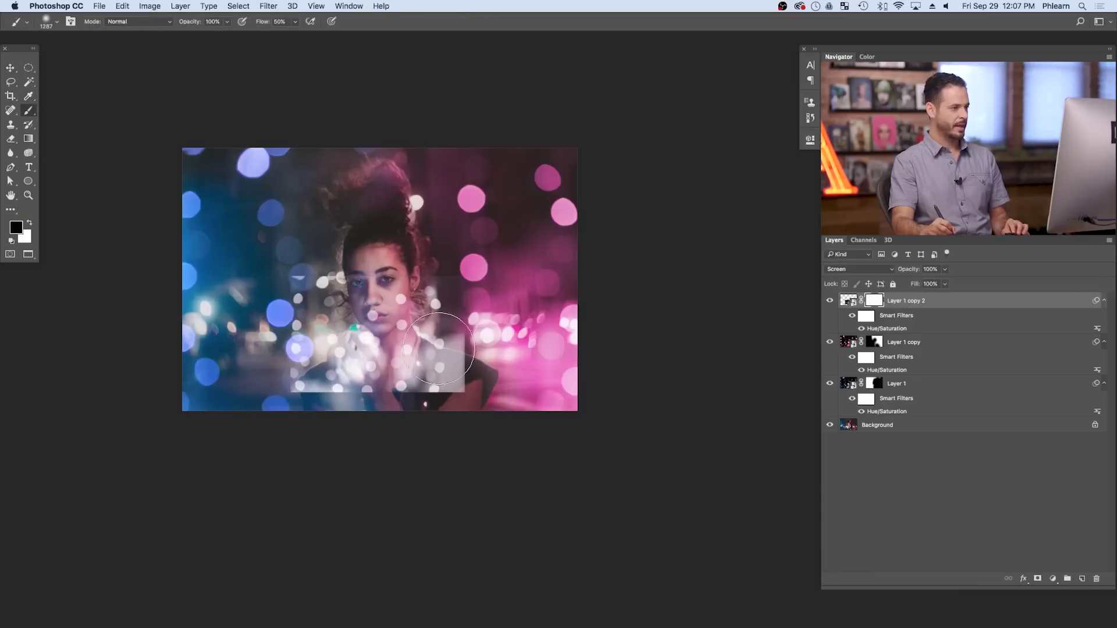
key("x")
key("x")
mouse_move(433, 376)
left_mouse_down()
mouse_move(436, 360)
mouse_move(407, 372)
mouse_move(424, 379)
left_mouse_up()
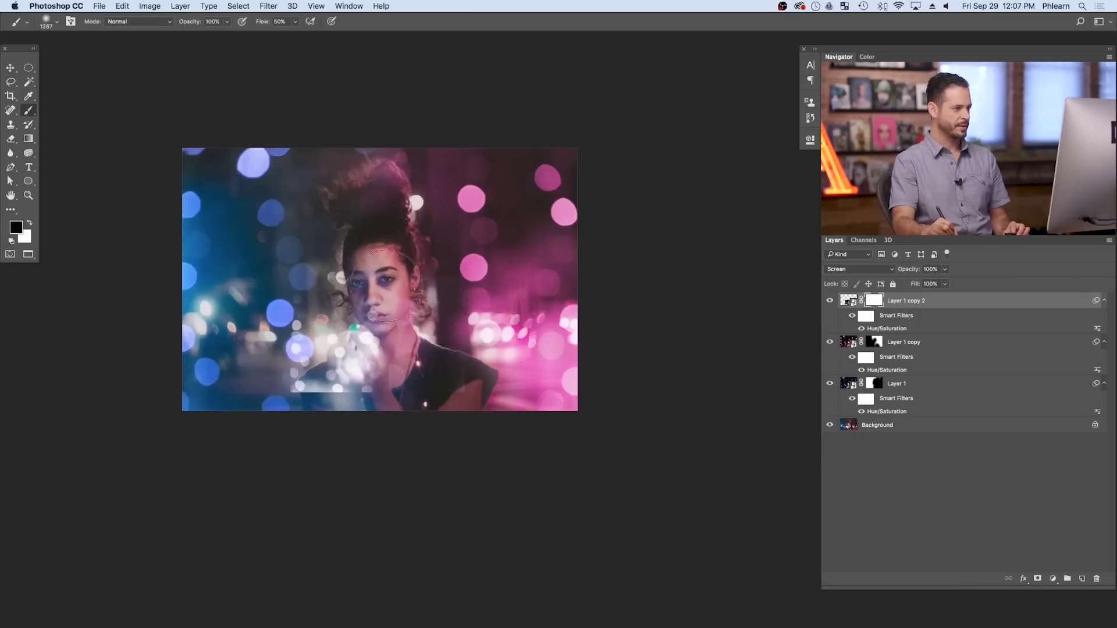
mouse_move(300, 278)
left_mouse_down()
mouse_move(267, 404)
mouse_move(349, 426)
mouse_move(349, 398)
left_mouse_up()
left_click(360, 408, "alt")
mouse_move(461, 403)
left_mouse_down()
mouse_move(477, 343)
mouse_move(468, 391)
mouse_move(449, 409)
mouse_move(444, 375)
left_mouse_up()
key("d")
key("x")
left_click_drag(356, 414, 352, 401)
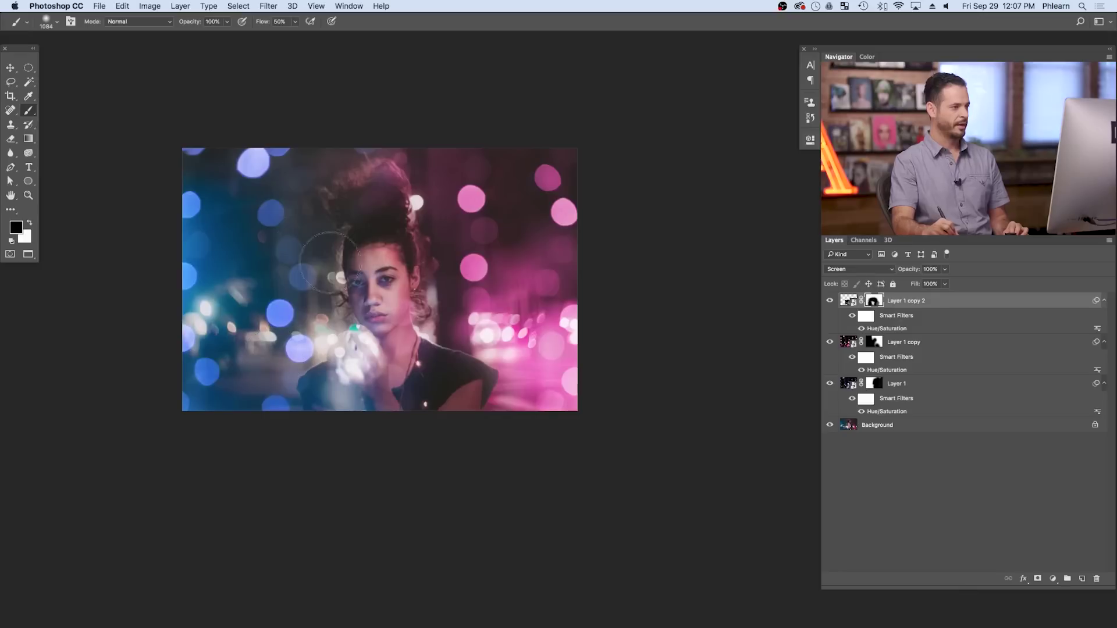
Compare the portrait with and without the pink bokeh layer, and with and without the blue bokeh layer.
left_click(829, 342)
left_click(830, 342)
left_click(829, 343)
left_click(829, 342)
left_click(867, 342)
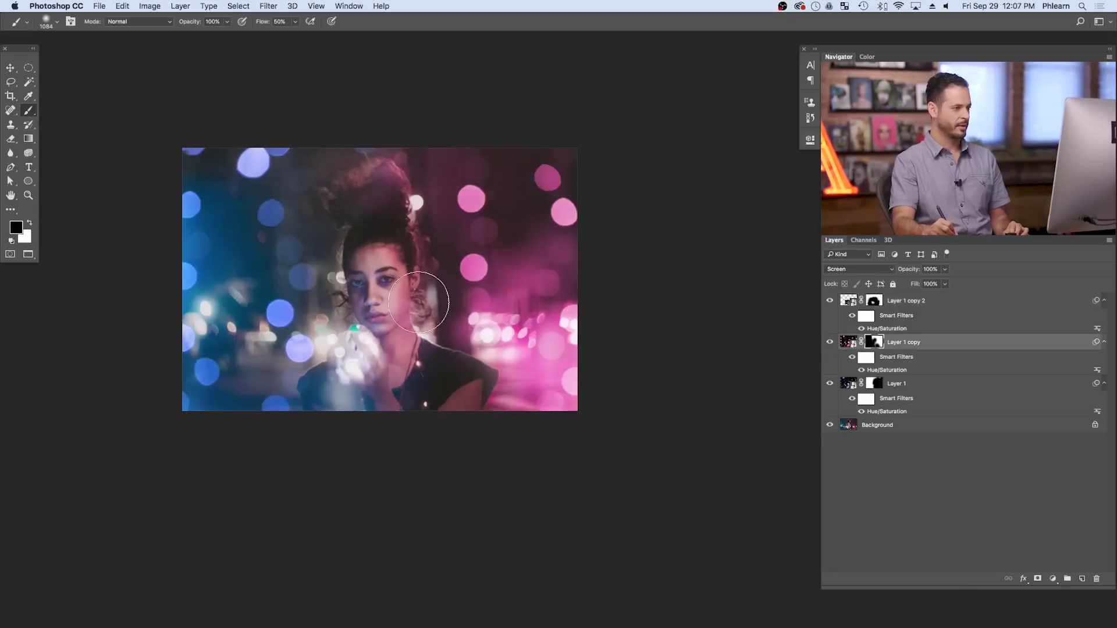
left_click(832, 385)
left_click(832, 385)
left_click(832, 385)
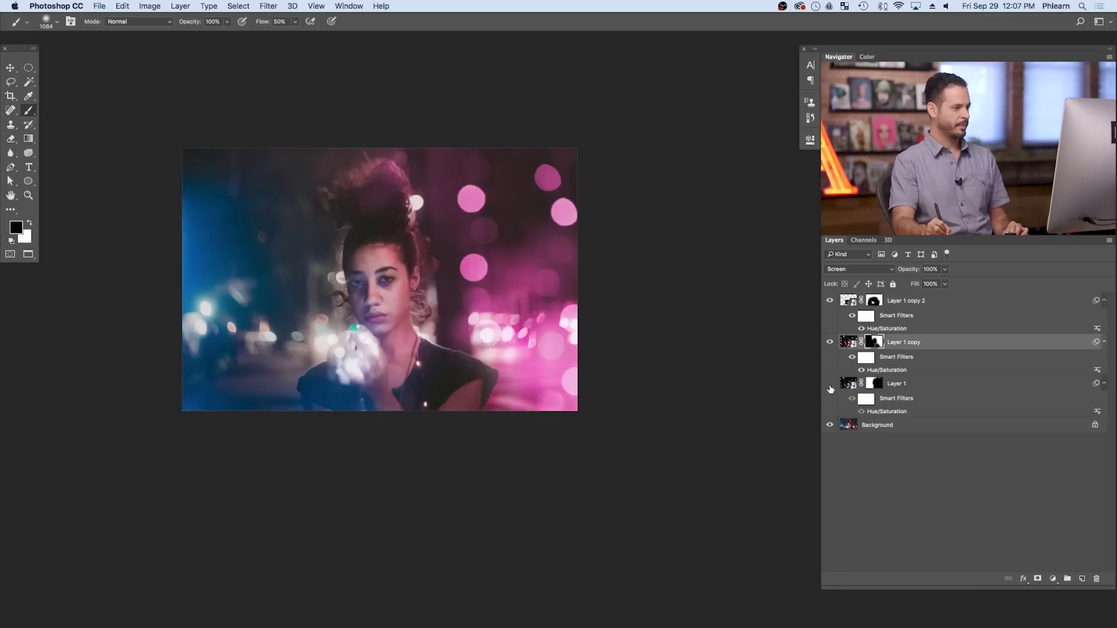
left_click(832, 385)
left_click(832, 387)
left_click(830, 387)
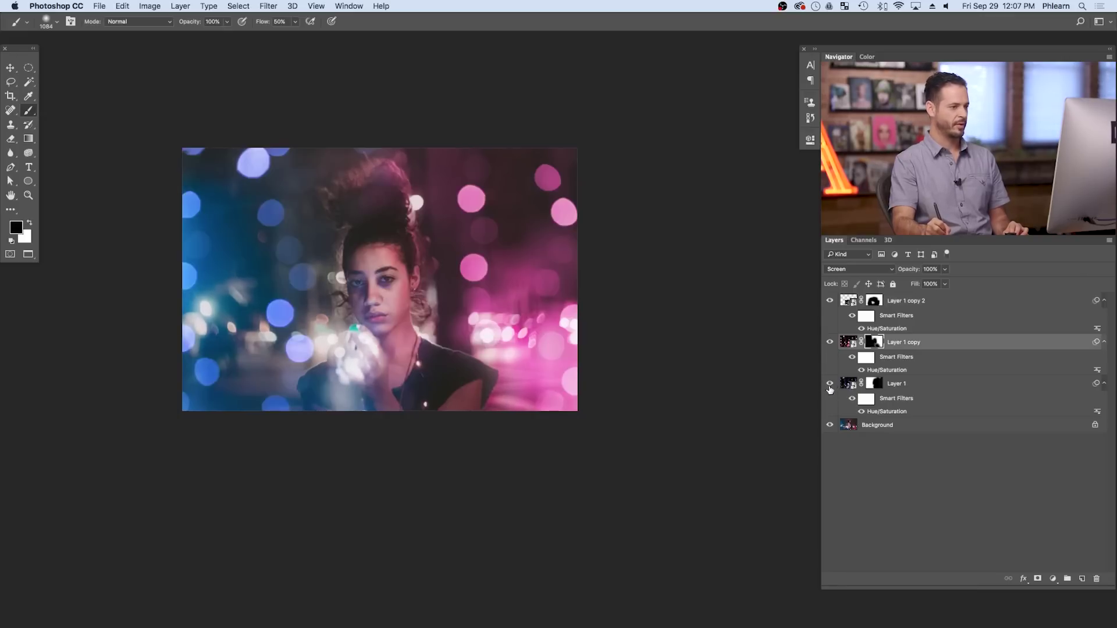
left_click(872, 384, "shift")
left_click(871, 385, "shift")
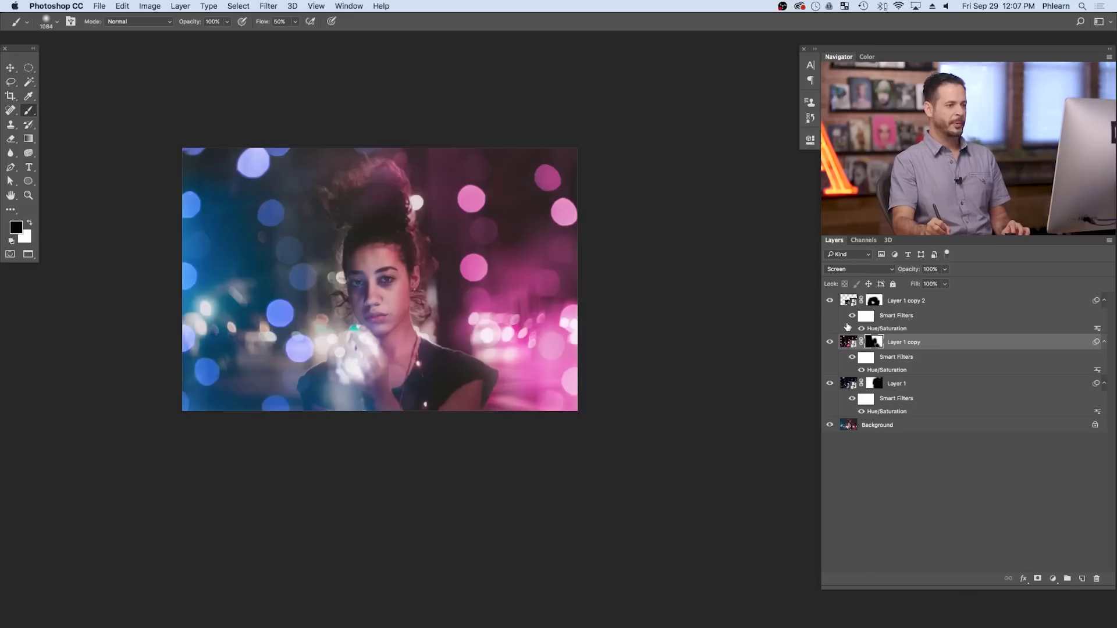
Compare the portrait with the bokeh layers hidden and restored one at a time: blue, pink and the small white copy.
left_click(830, 384)
left_click(830, 384)
left_click(831, 384)
left_click(830, 384)
left_click(830, 384)
left_click(831, 384)
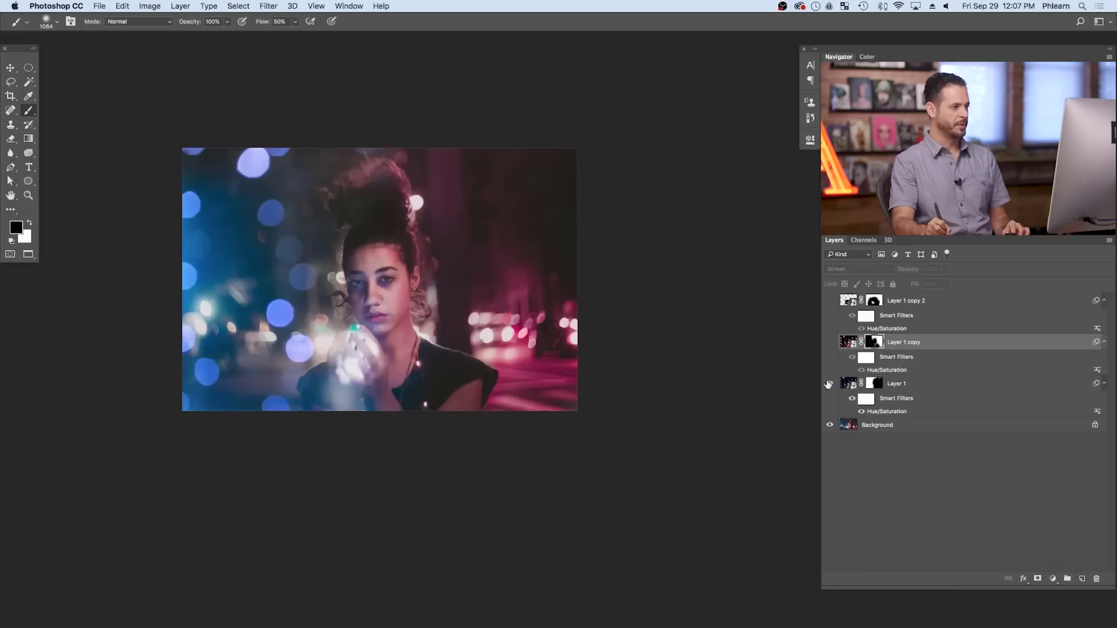
left_click(830, 343)
left_click(830, 342)
left_click(830, 342)
left_click(830, 343)
left_click(830, 343)
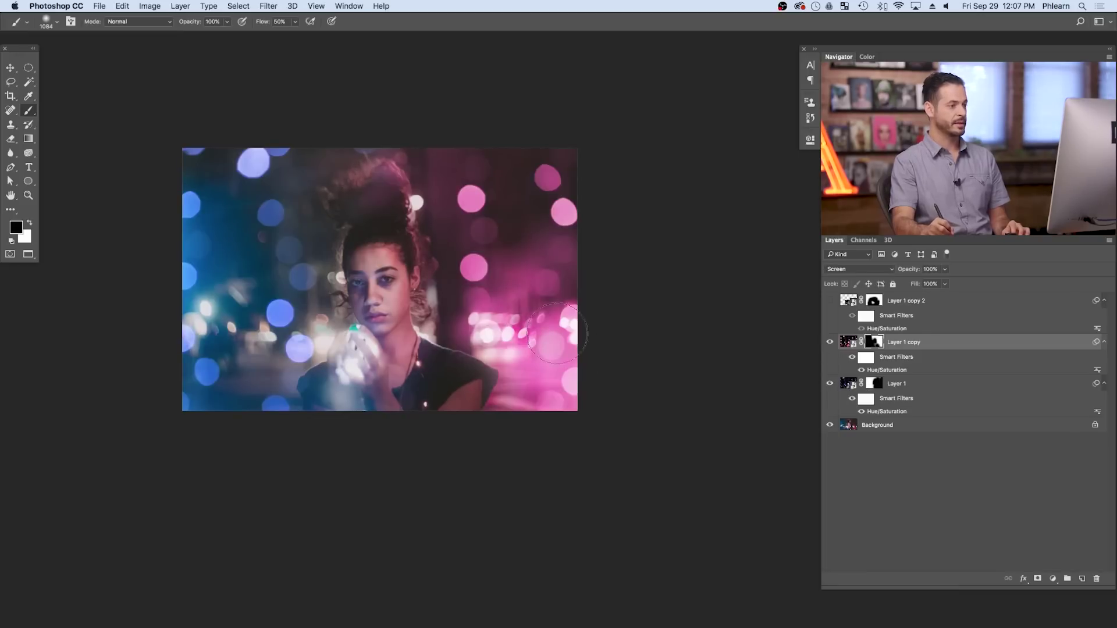
left_click(831, 301)
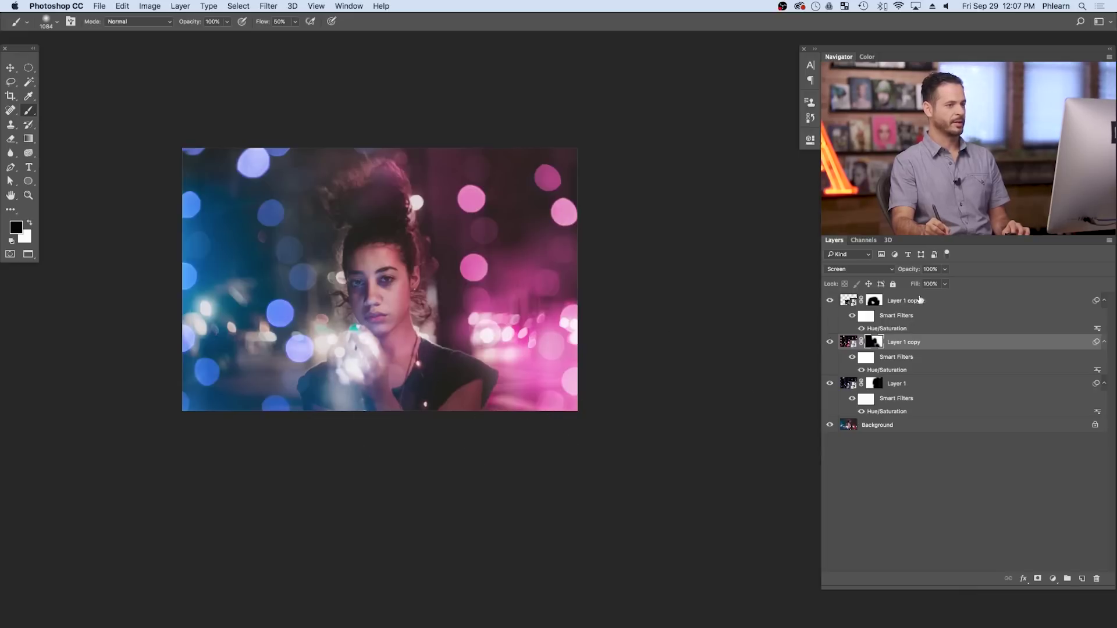
Add a Color Balance adjustment layer above the topmost bokeh layer, with midtones at Cyan-Red -34 and Yellow-Blue +29.
left_click(953, 305)
left_click(1052, 578)
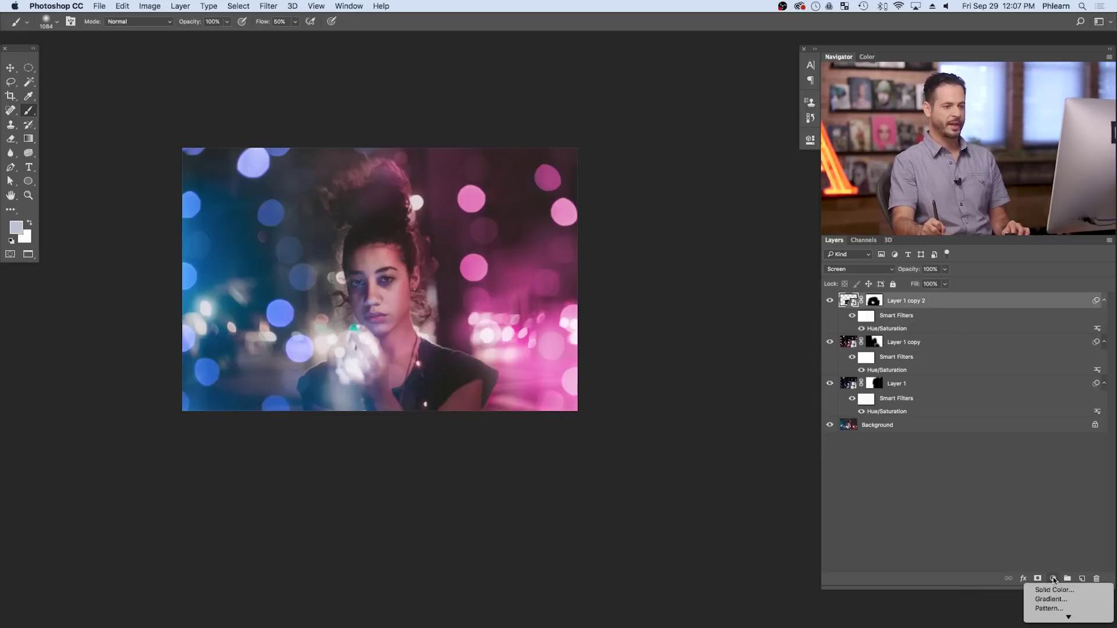
left_click(1060, 556)
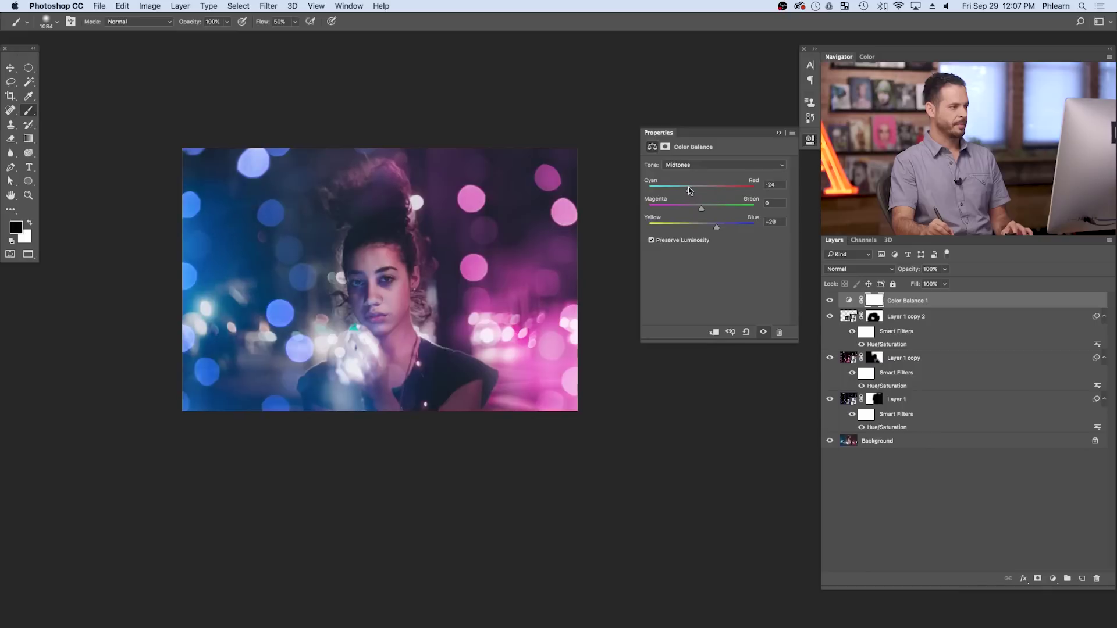
Set the Color Balance highlights to Cyan-Red +22 and Yellow-Blue -26.
left_click(701, 169)
left_click(701, 175)
left_click_drag(702, 226, 694, 229)
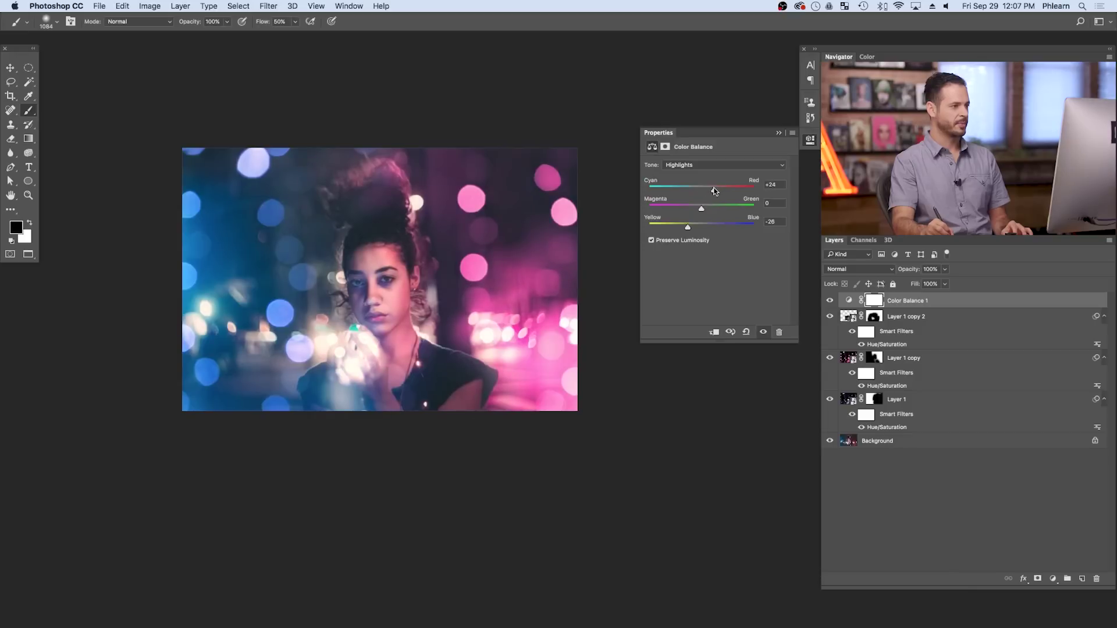
left_click_drag(715, 190, 713, 191)
Compare the portrait with and without the Color Balance adjustment, and view the graded image full screen.
left_click(830, 301)
left_click(830, 301)
left_click(829, 301)
left_click(829, 301)
left_click(829, 301)
left_click(829, 301)
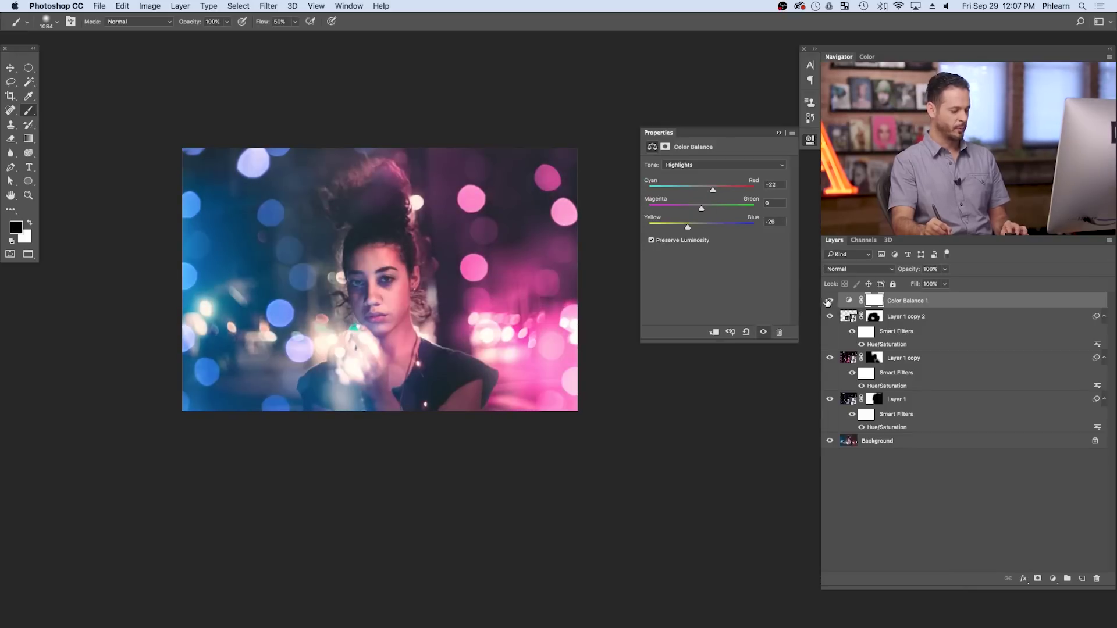
key("f")
key("super+0")
key("b")
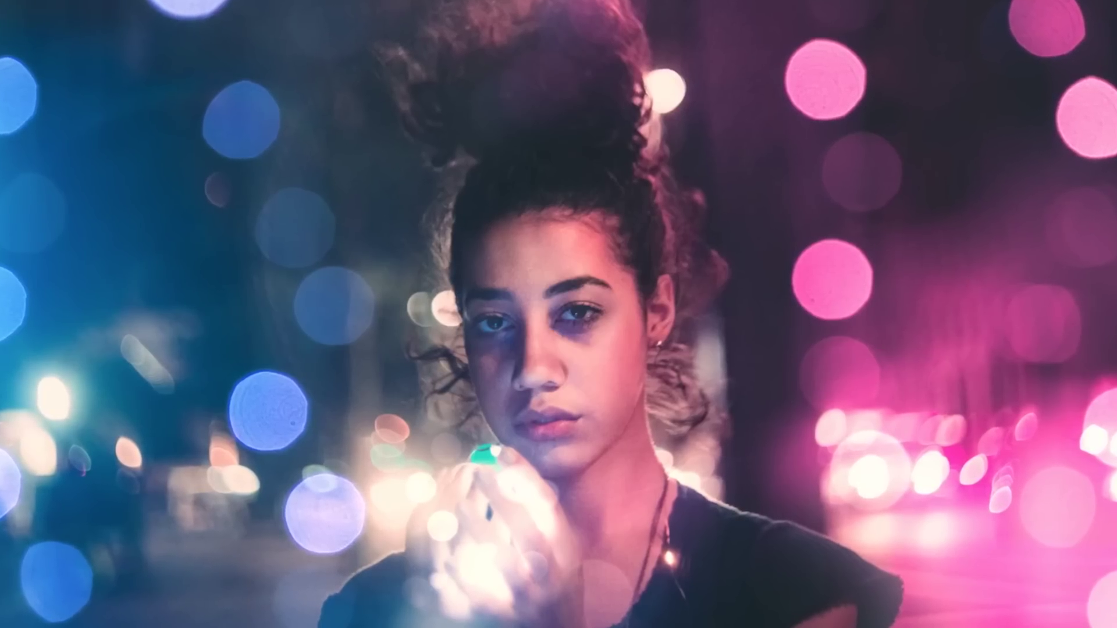